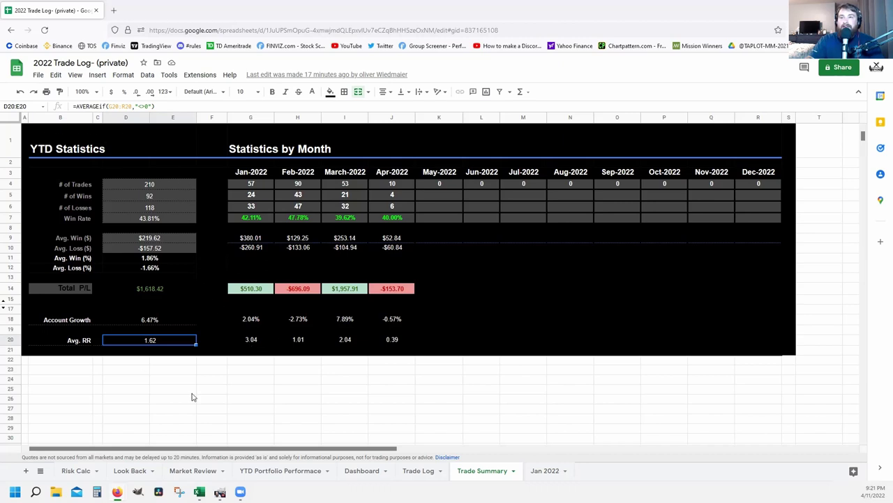
# Open the Trade Log sheet and examine its trades, transaction history, cumulative data and recent trade look back sections
pyautogui.click(419, 471)
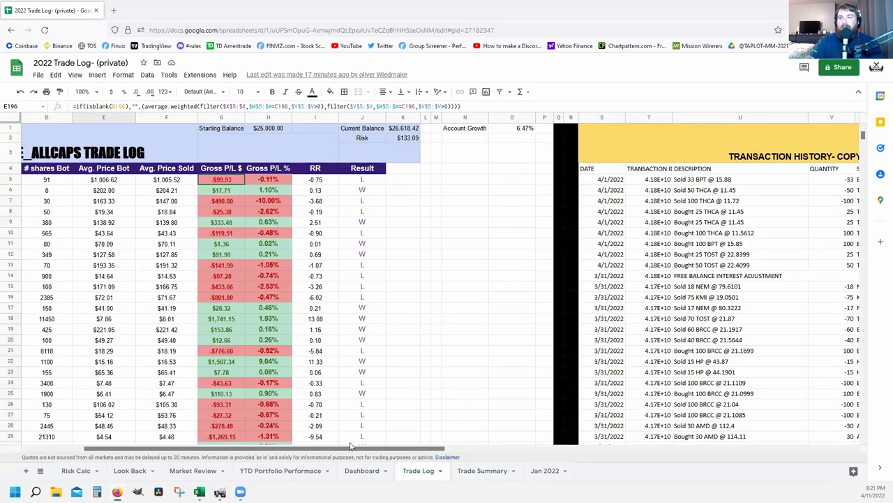
pyautogui.hscroll(-2, 335, 391)
pyautogui.hscroll(5, 400, 432)
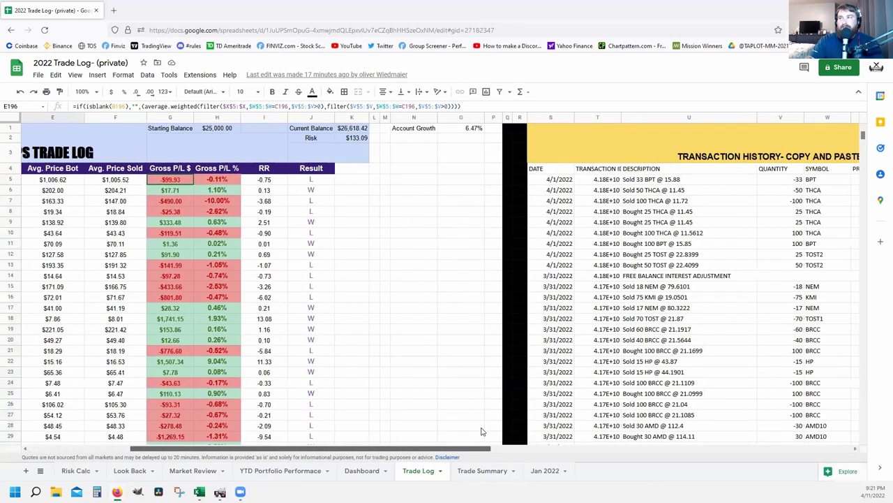
pyautogui.hscroll(2, 545, 434)
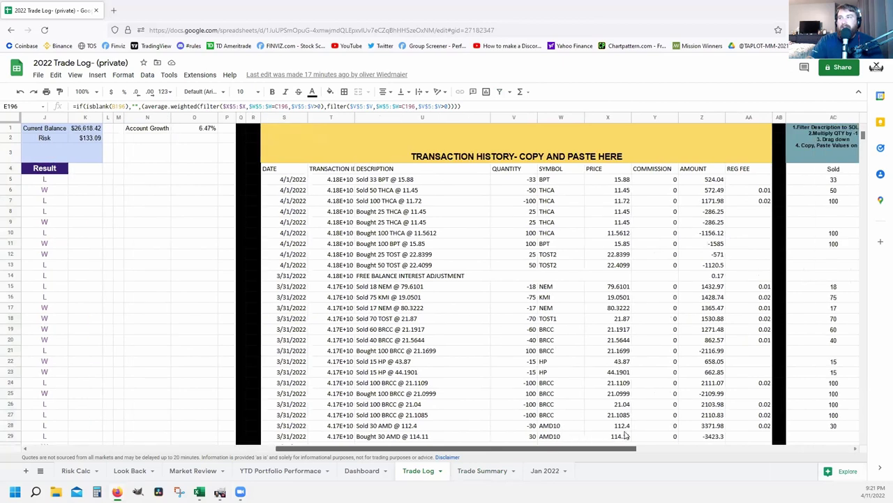
pyautogui.hscroll(3, 663, 437)
pyautogui.hscroll(3, 725, 438)
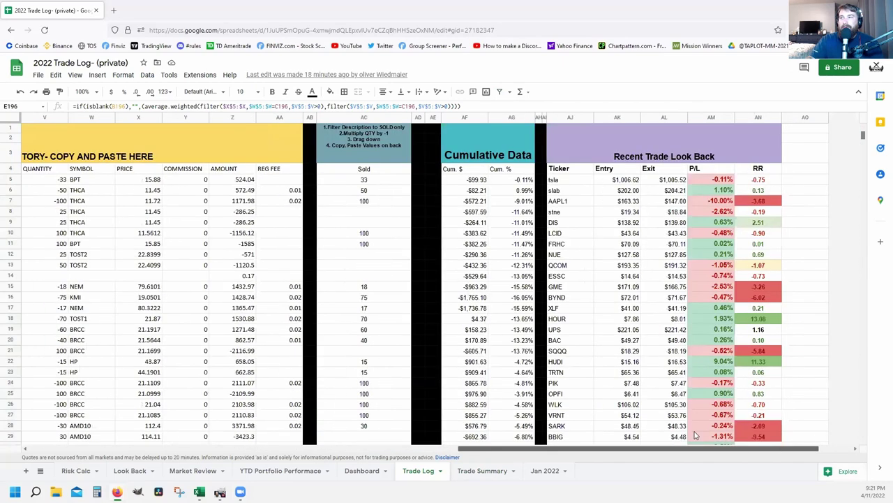
pyautogui.hscroll(-5, 586, 429)
pyautogui.hscroll(-5, 321, 412)
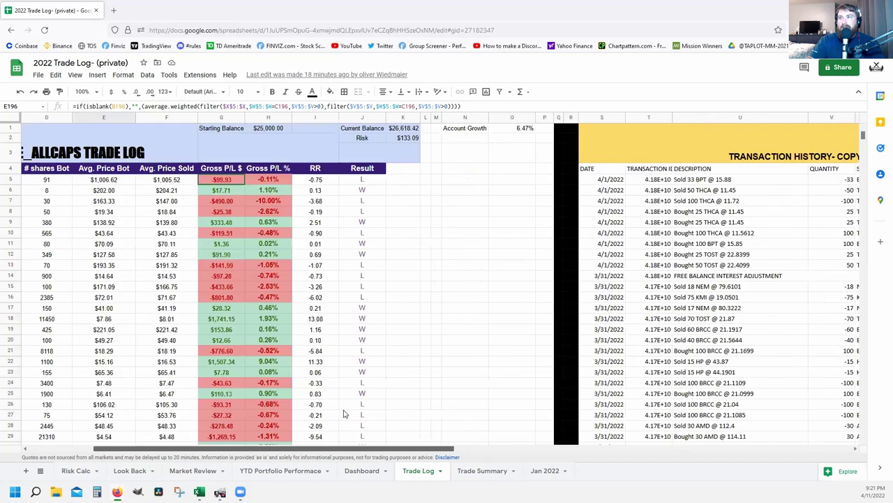
pyautogui.hscroll(-3, 293, 426)
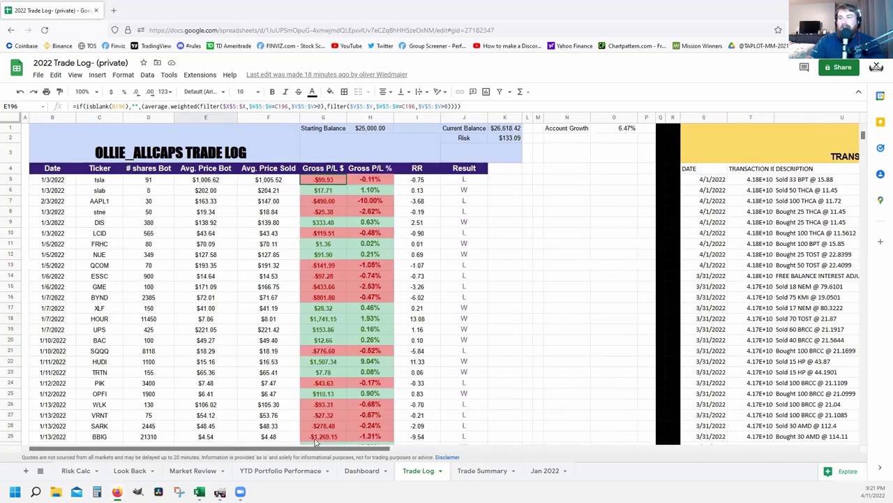
# Open the Dashboard sheet and examine the win ratio, profit ratio, portfolio performance and monthly P/L charts
pyautogui.click(367, 471)
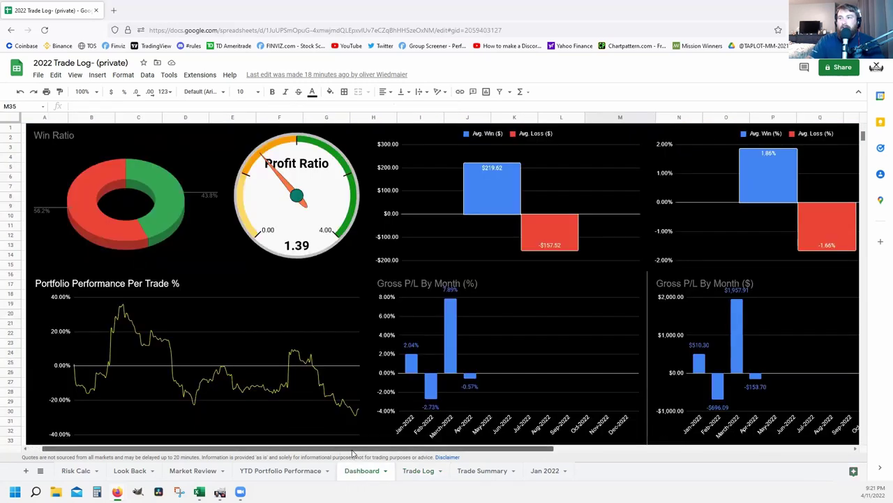
pyautogui.hscroll(2, 419, 446)
pyautogui.hscroll(-2, 272, 429)
pyautogui.scroll(-2, 373, 415)
pyautogui.scroll(2, 377, 418)
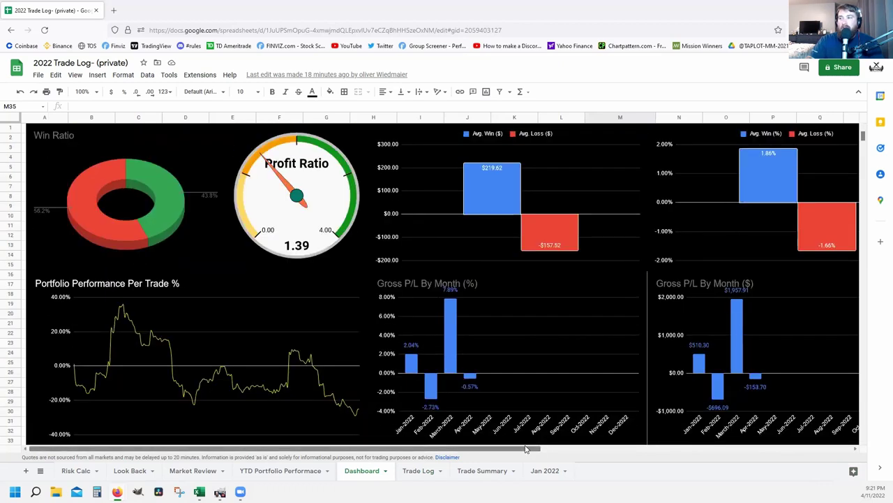
pyautogui.moveTo(555, 452); pyautogui.dragTo(566, 453)
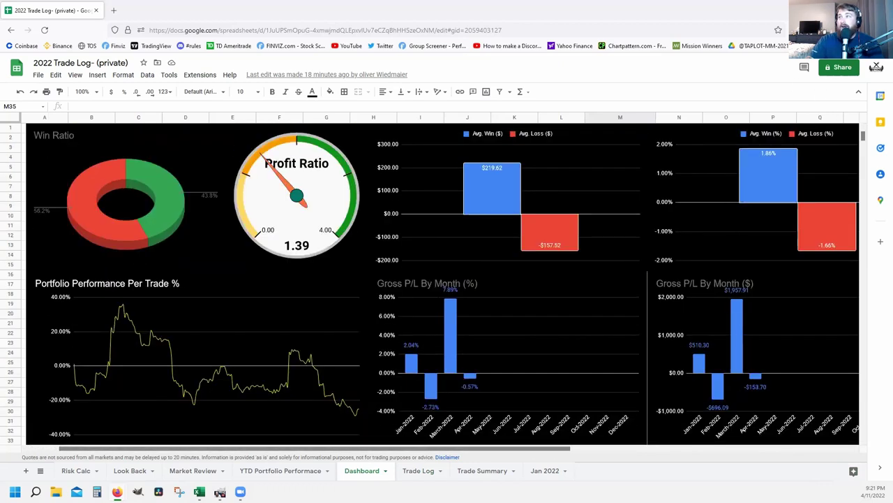
# Switch to the Trade Log sheet of the TL FOR YT spreadsheet and examine the starting balance, current balance and risk header cells
pyautogui.hotkey('alt', 'Tab')
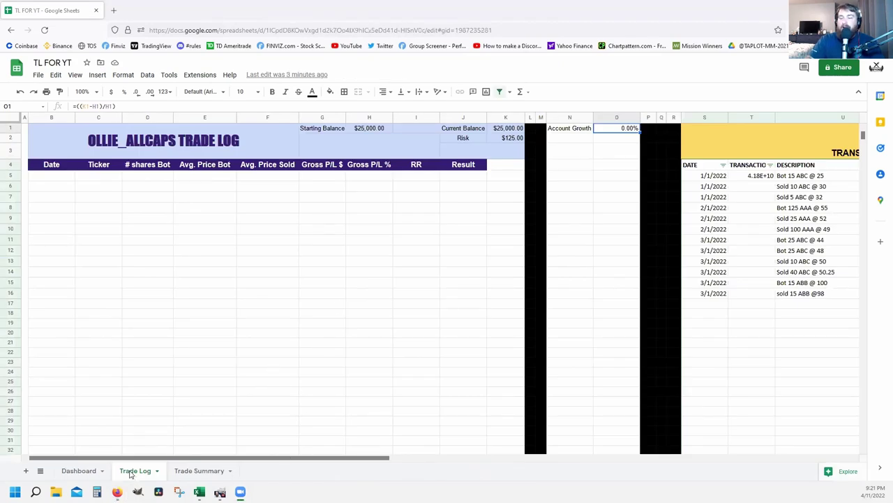
pyautogui.click(95, 263)
pyautogui.click(331, 130)
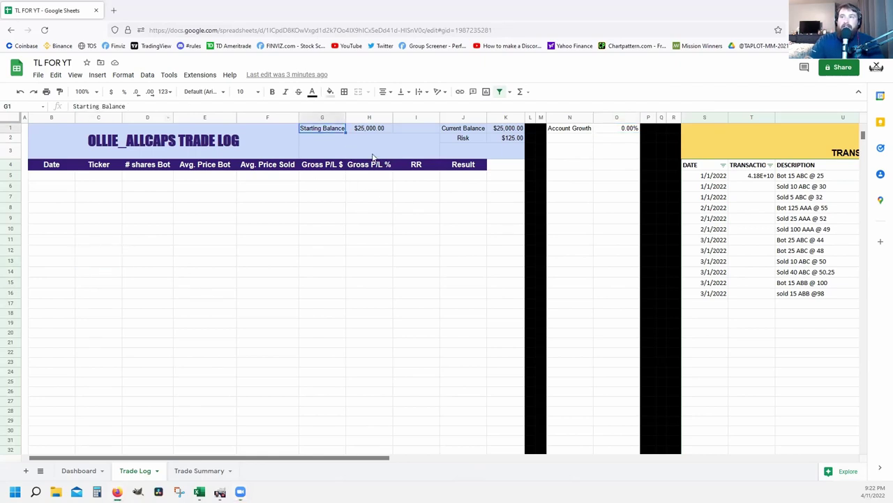
pyautogui.click(370, 129)
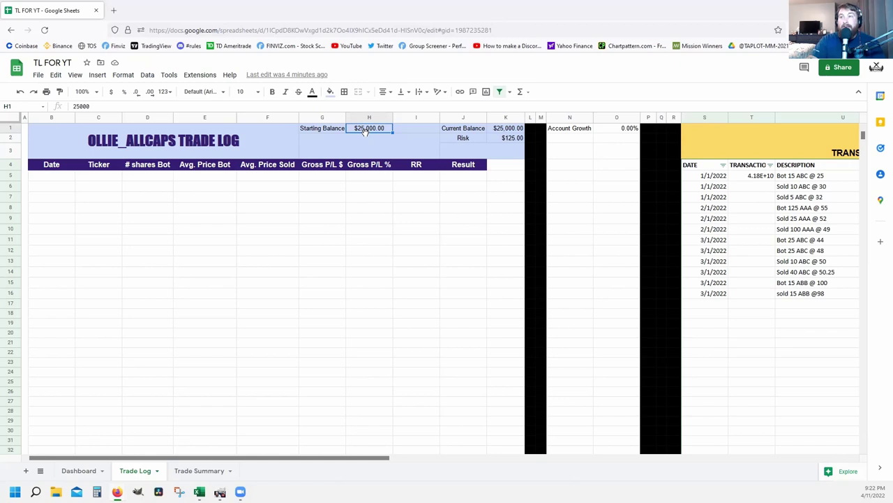
pyautogui.click(467, 130)
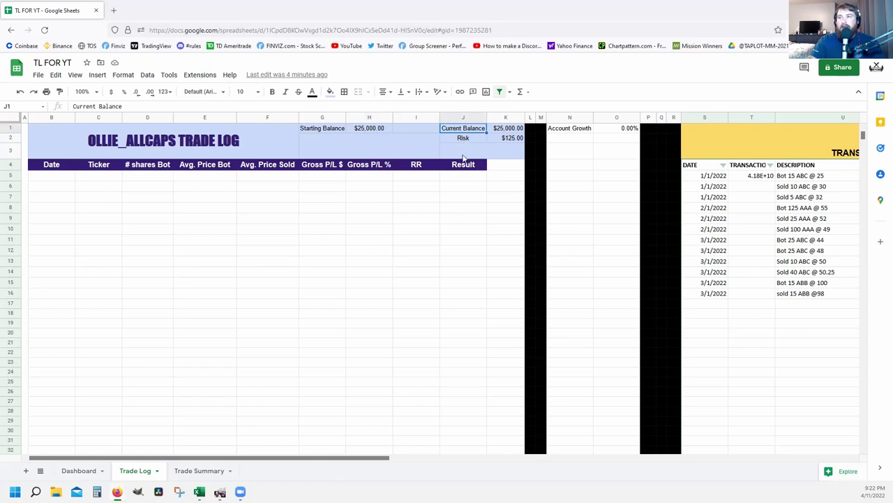
pyautogui.click(465, 139)
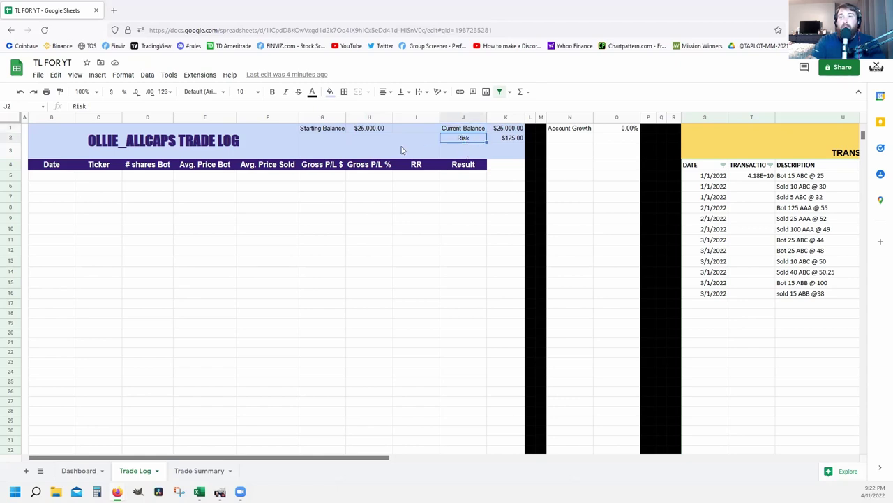
# Re-enter the Current Balance formula in K1 as =SUM(G:G)+H1
pyautogui.click(505, 130)
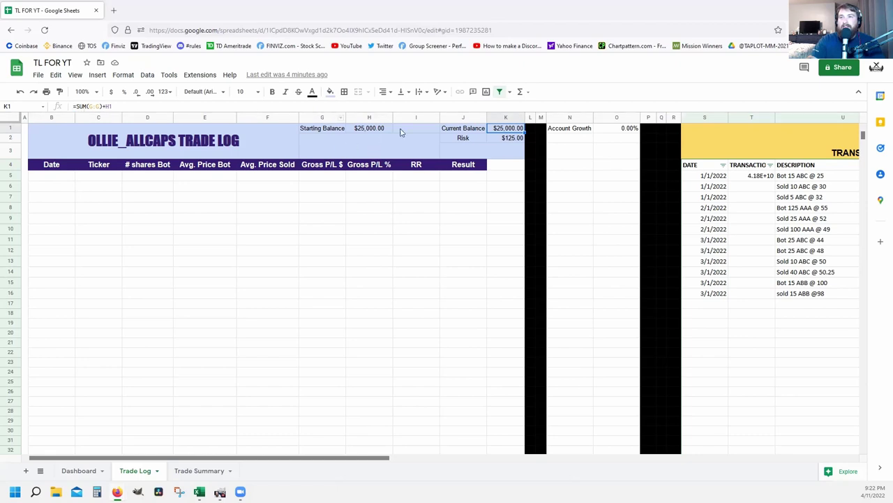
pyautogui.moveTo(130, 106); pyautogui.dragTo(72, 106)
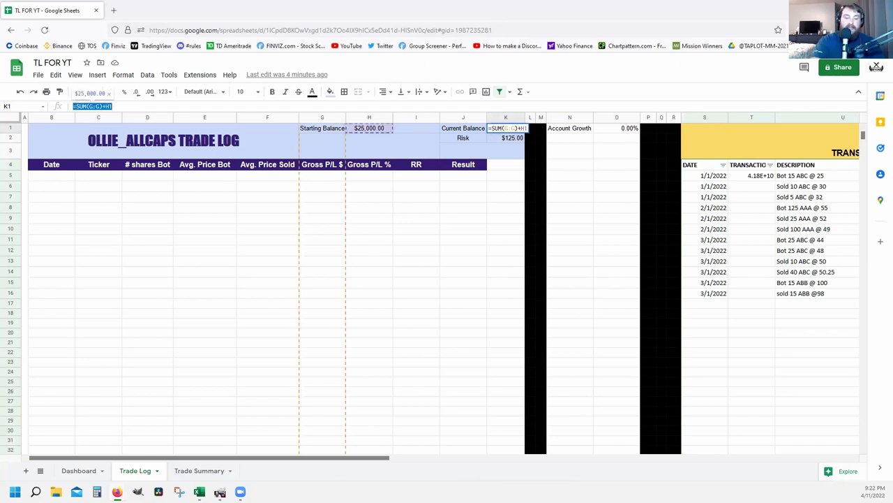
pyautogui.write('=')
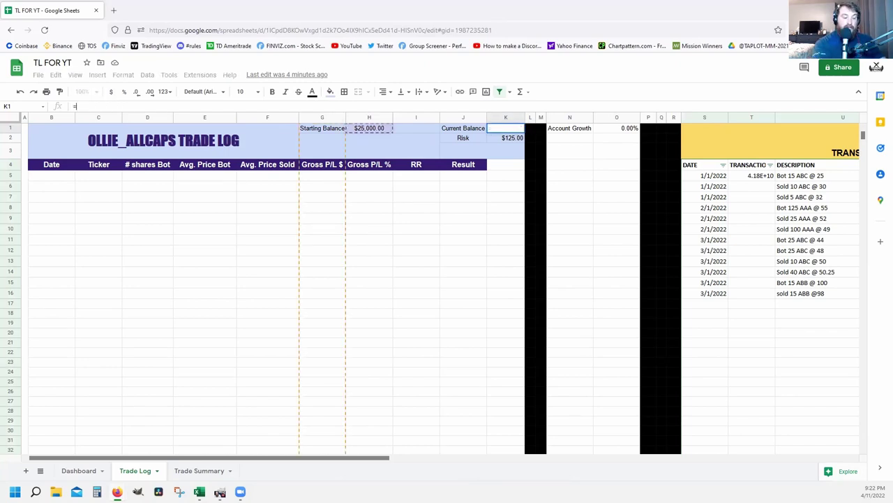
pyautogui.write('SUM')
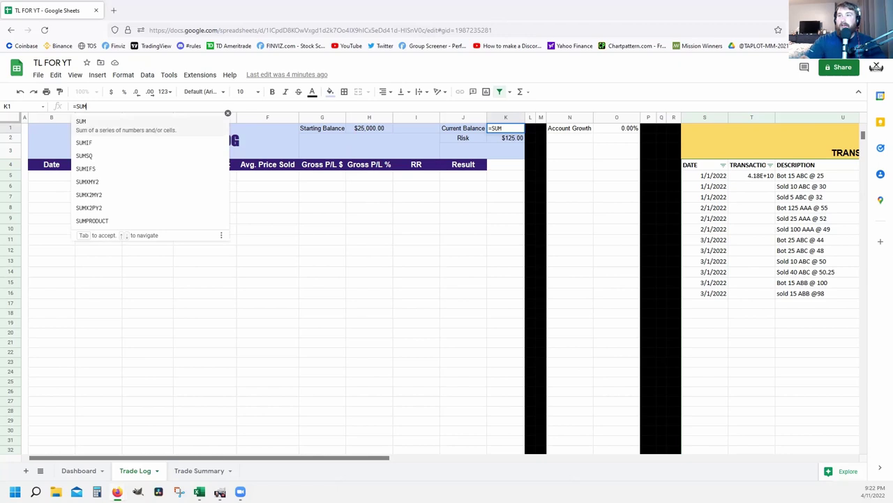
pyautogui.click(328, 116)
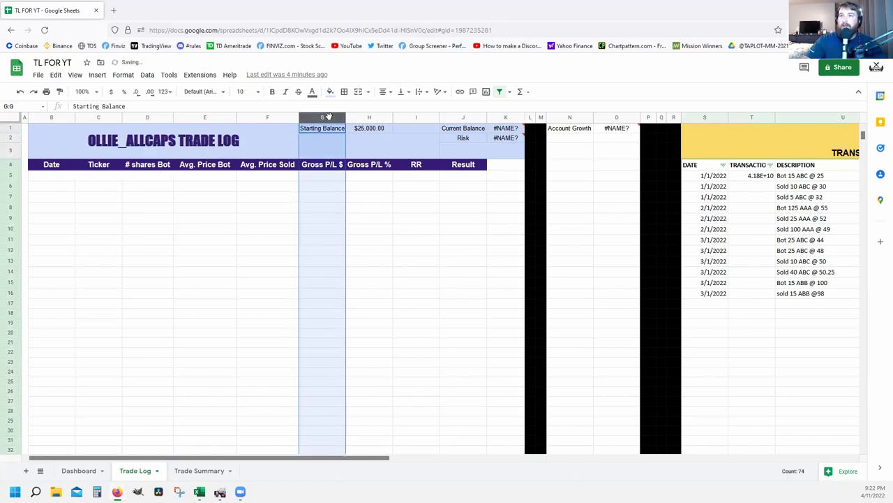
pyautogui.click(503, 131)
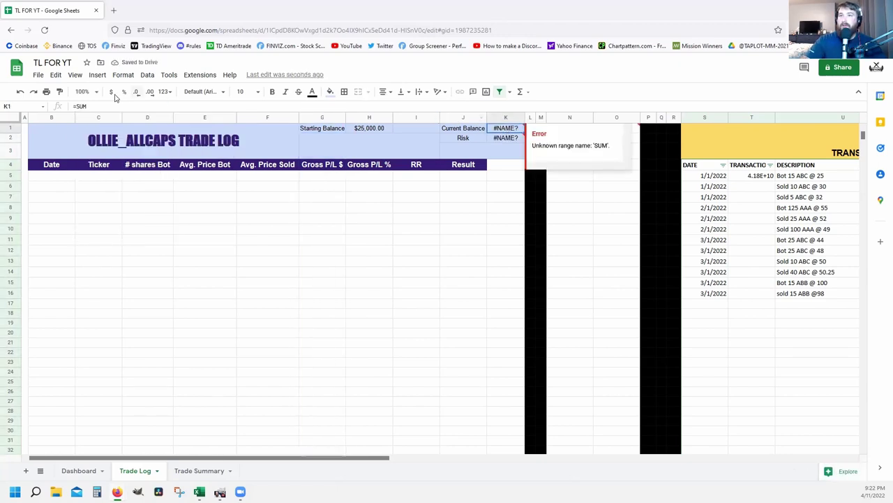
pyautogui.click(106, 105)
pyautogui.write('(')
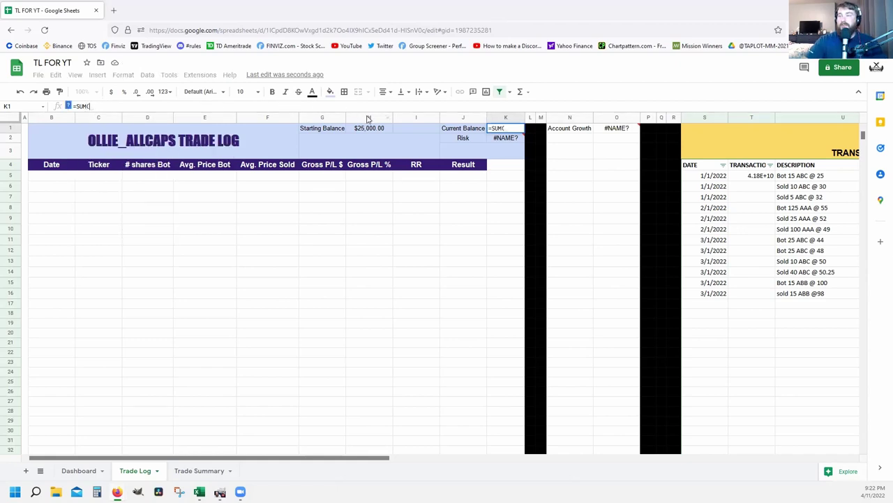
pyautogui.click(323, 119)
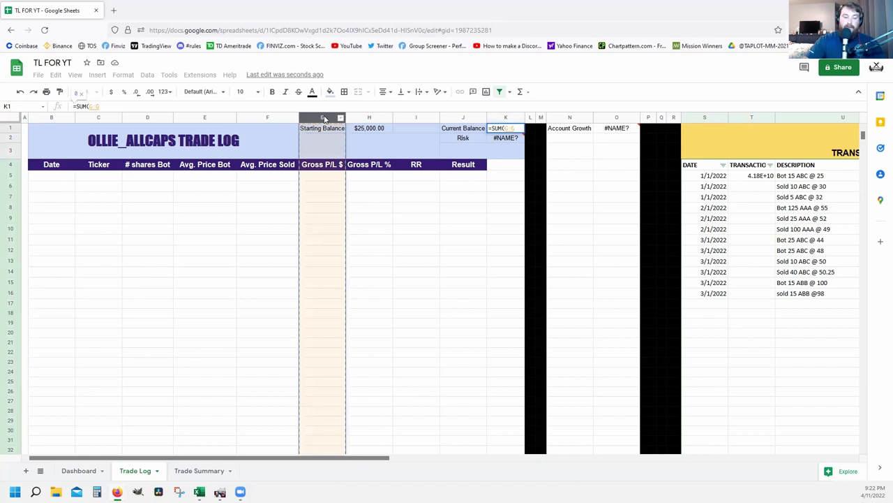
pyautogui.write(')')
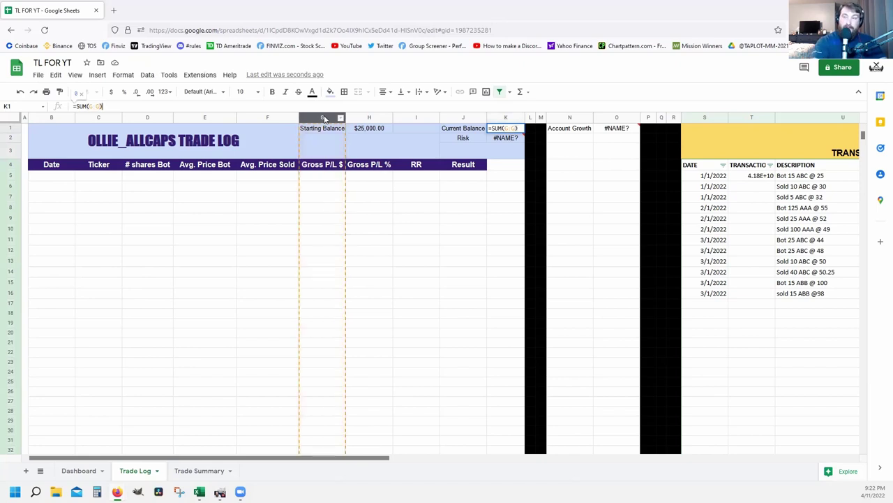
pyautogui.write('+')
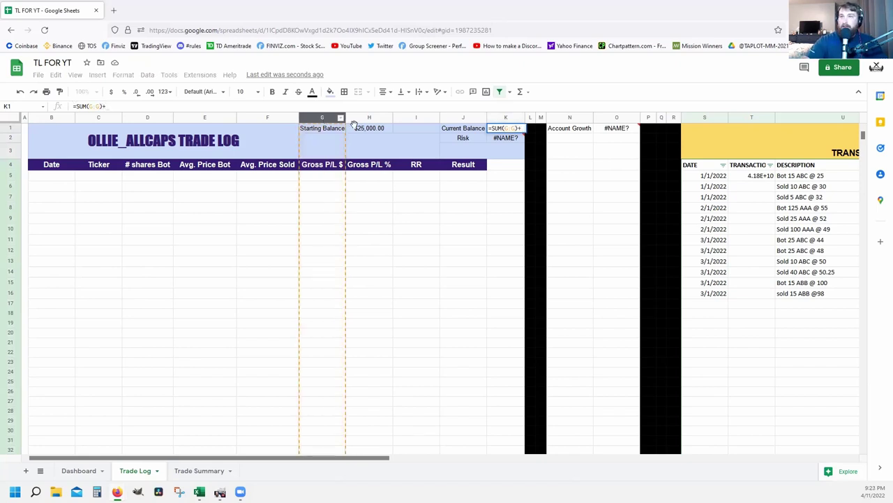
pyautogui.click(378, 129)
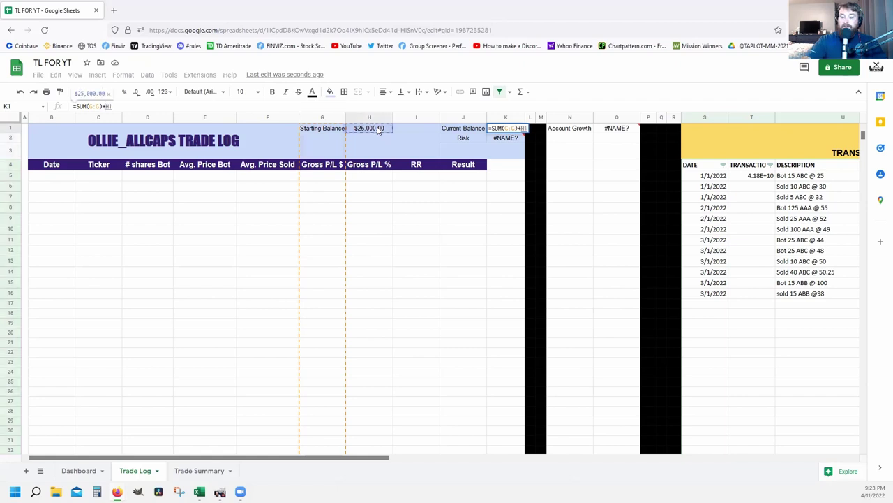
pyautogui.press('Return')
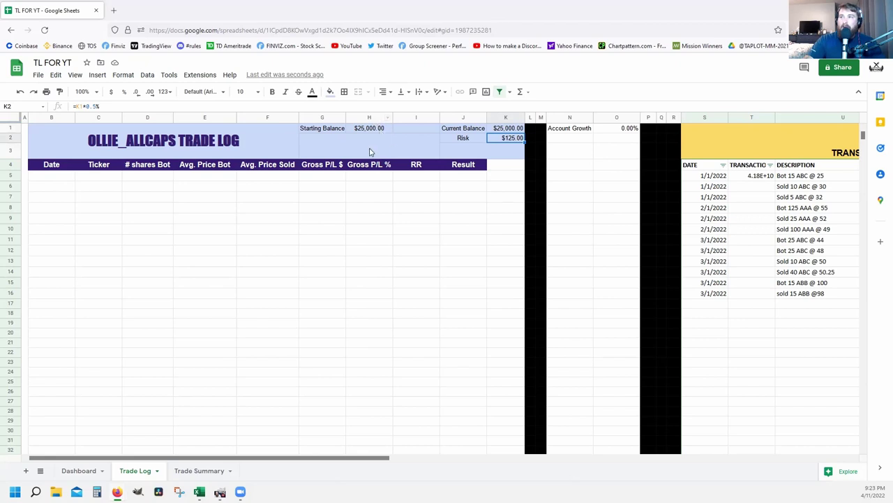
pyautogui.click(323, 178)
pyautogui.click(325, 189)
pyautogui.click(327, 201)
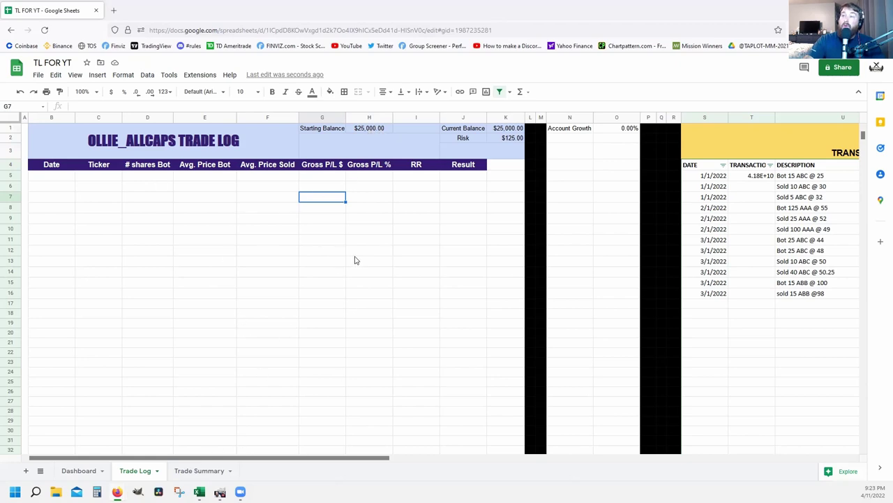
# Try a different percentage in the Risk formula in K2 and restore it to =K1*0.5%
pyautogui.click(512, 138)
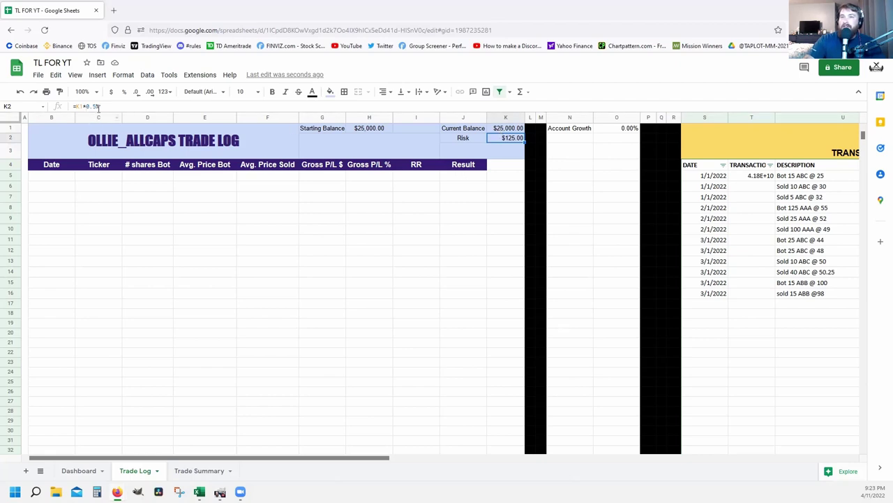
pyautogui.moveTo(101, 106); pyautogui.dragTo(85, 106)
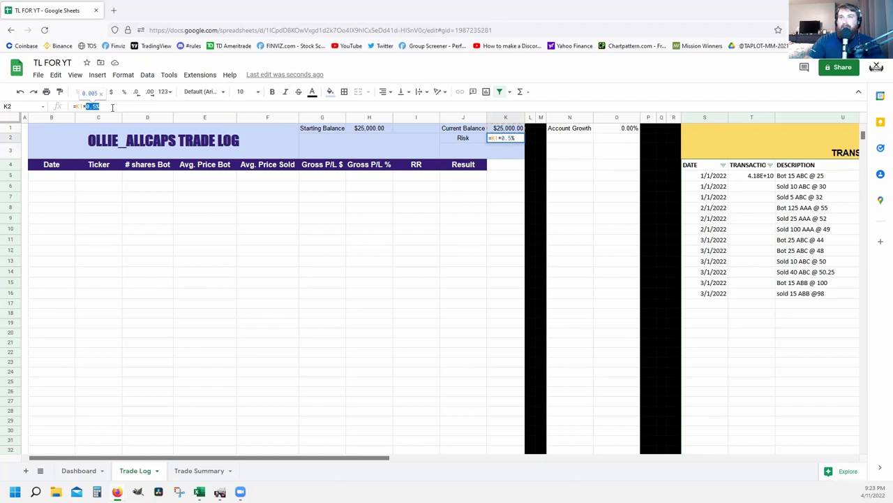
pyautogui.click(91, 106)
pyautogui.write('7')
pyautogui.press('Return')
pyautogui.click(509, 139)
pyautogui.click(97, 106)
pyautogui.press('BackSpace')
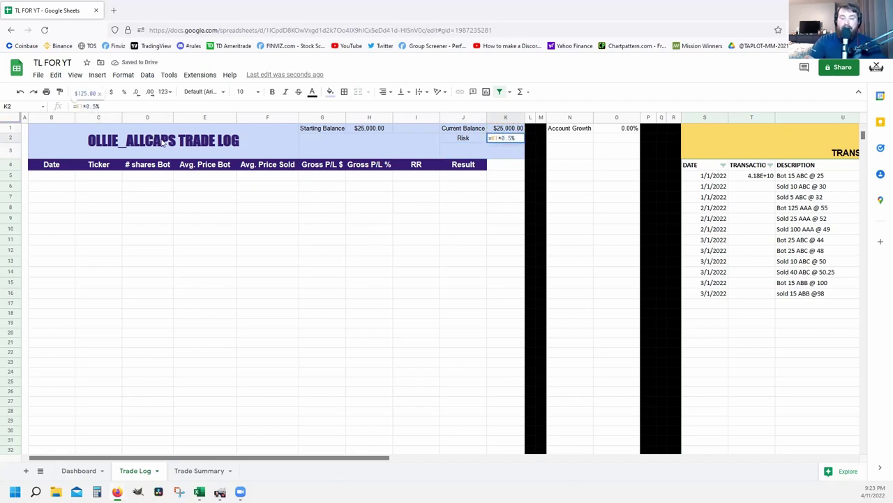
pyautogui.press('Return')
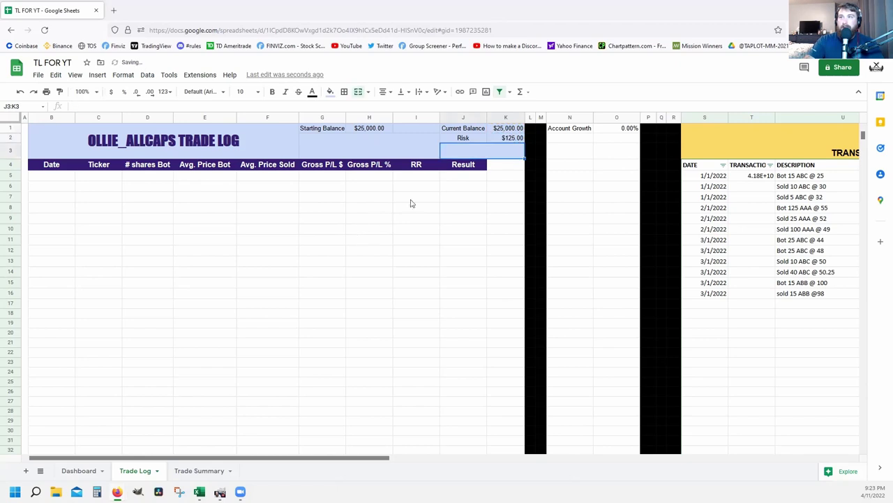
pyautogui.click(509, 139)
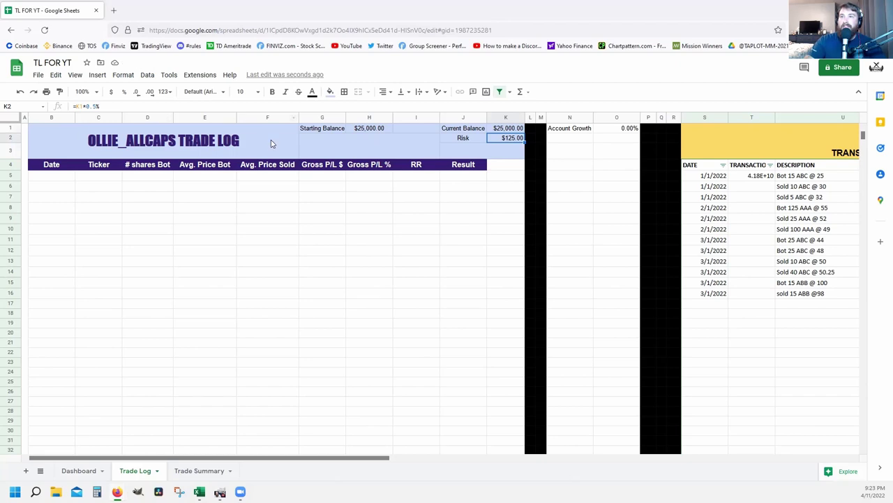
# Unmerge the OLLIE_ALLCAPS TRADE LOG title range B1:F3
pyautogui.click(72, 155)
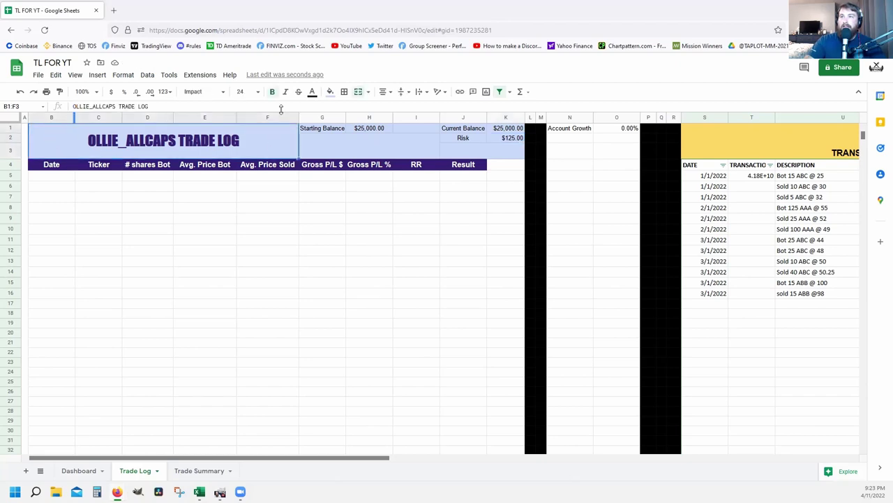
pyautogui.click(369, 93)
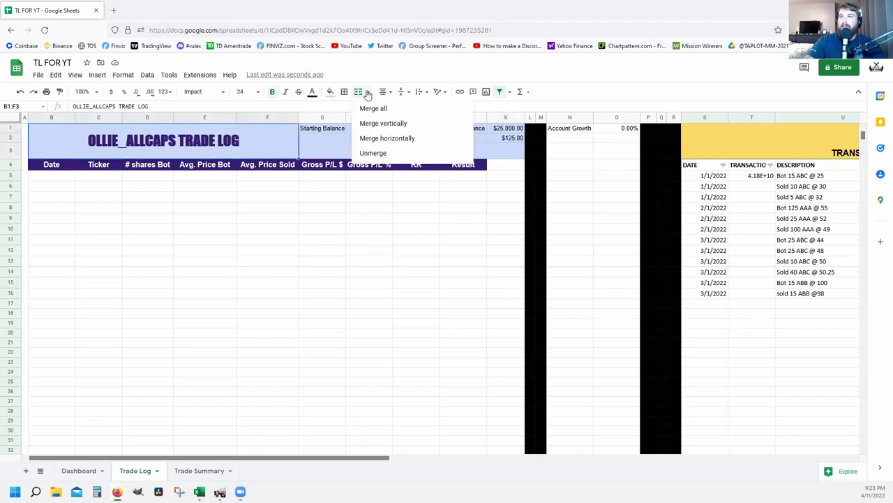
pyautogui.click(372, 152)
pyautogui.click(195, 208)
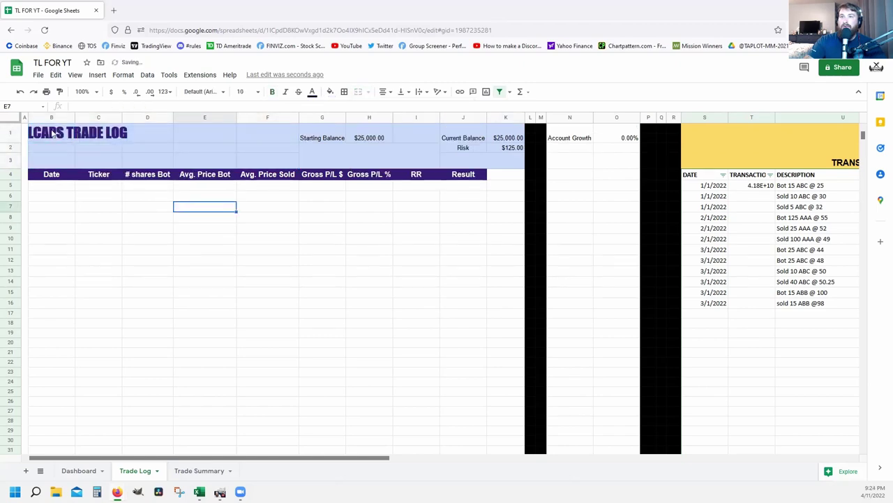
# Widen column A slightly and merge all cells of the OLLIE_ALLCAPS TRADE LOG title range B1:F3
pyautogui.click(53, 134)
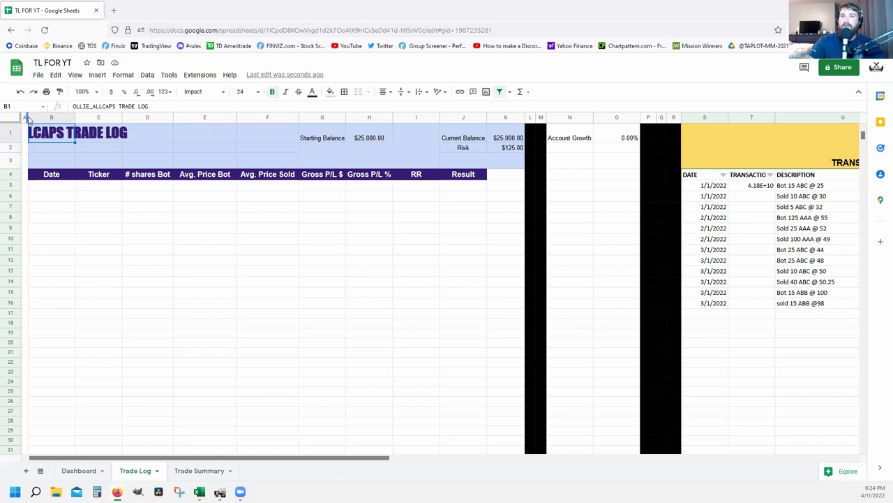
pyautogui.moveTo(28, 116)
pyautogui.mouseDown()
pyautogui.moveTo(67, 118)
pyautogui.moveTo(31, 127)
pyautogui.mouseUp()
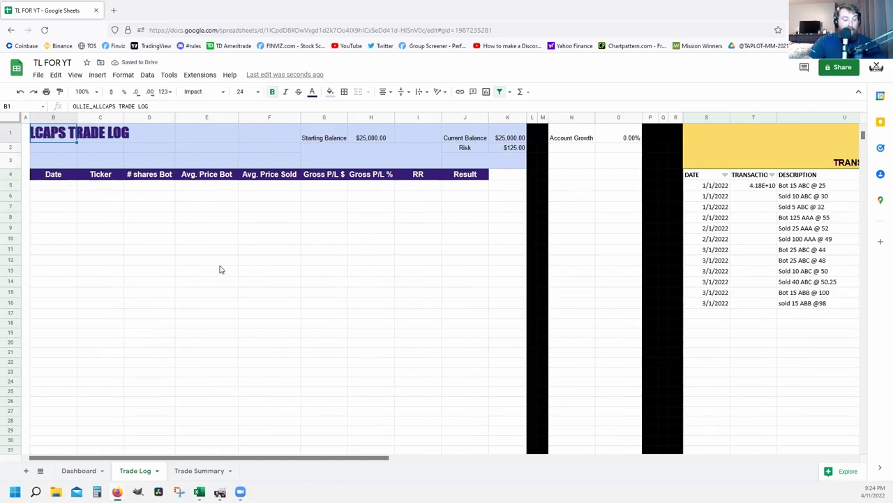
pyautogui.keyDown('shift'); pyautogui.click(276, 165); pyautogui.keyUp('shift')
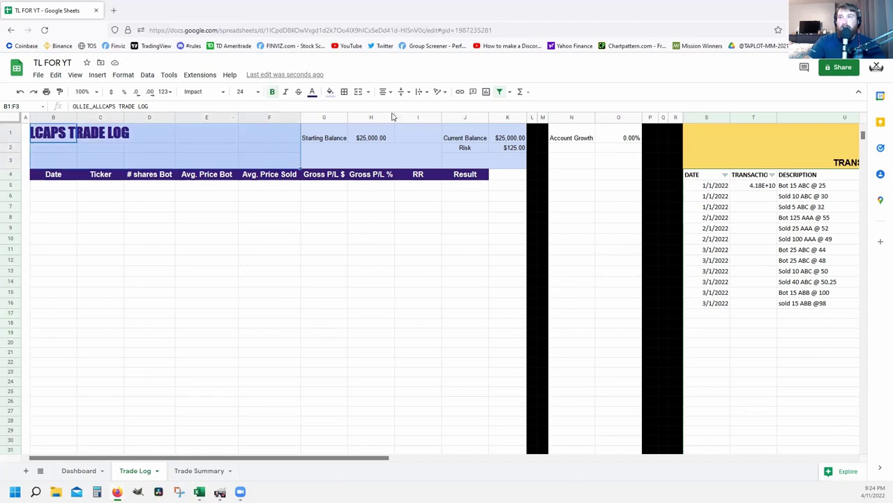
pyautogui.click(368, 91)
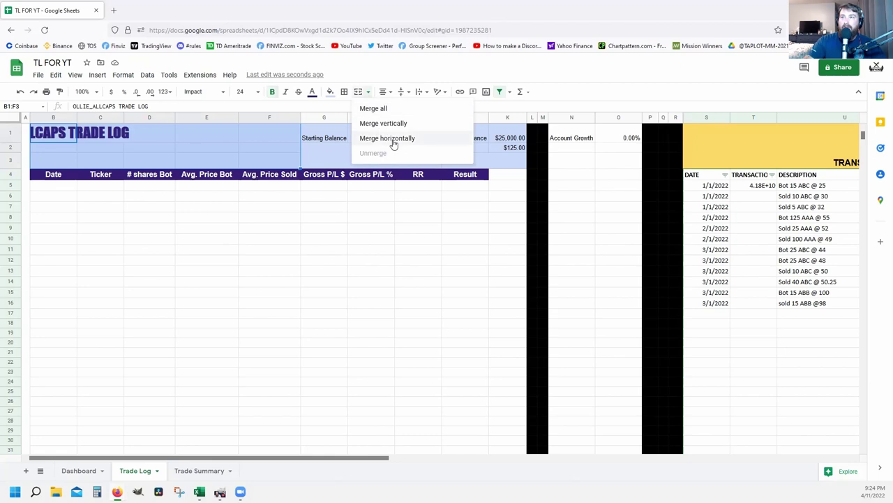
pyautogui.click(384, 109)
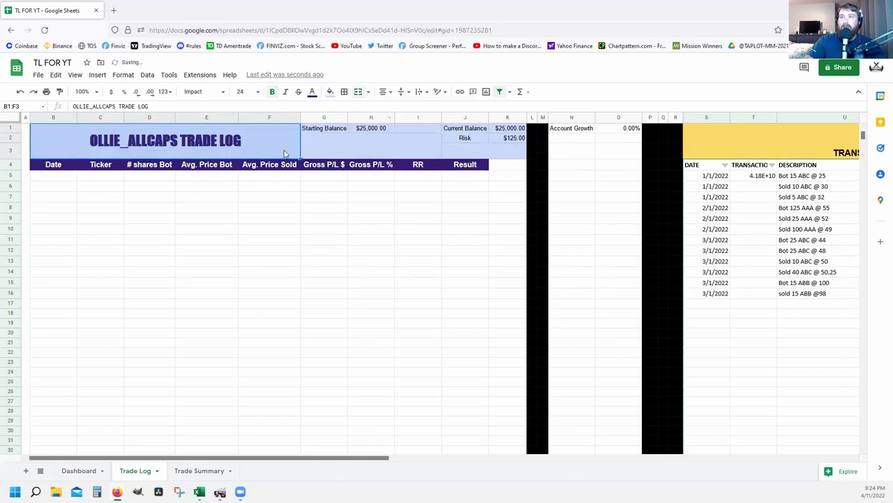
# Examine the merged blank header blocks G2:I3 and J3:K3 and the Date column heading in row 4
pyautogui.click(358, 201)
pyautogui.click(332, 153)
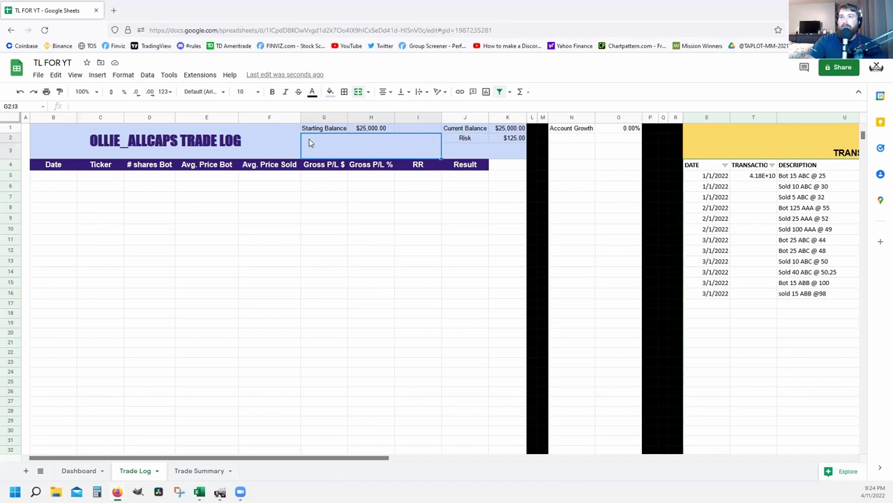
pyautogui.click(450, 189)
pyautogui.click(470, 151)
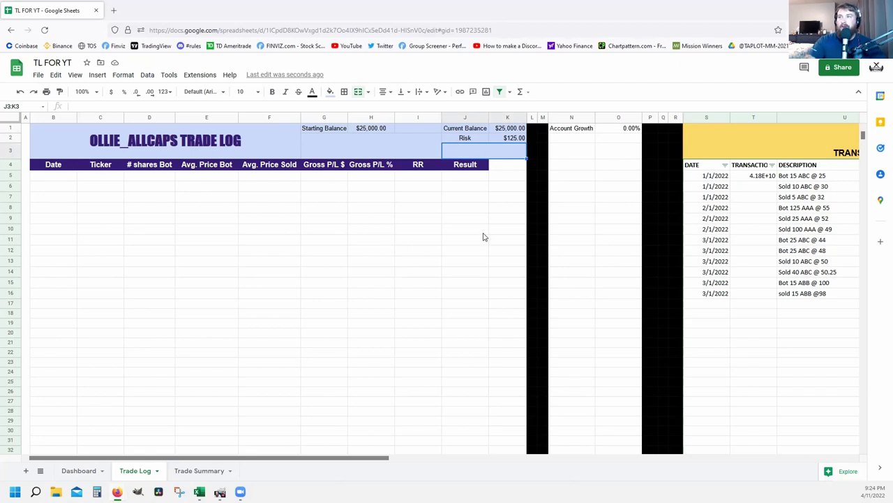
pyautogui.click(439, 238)
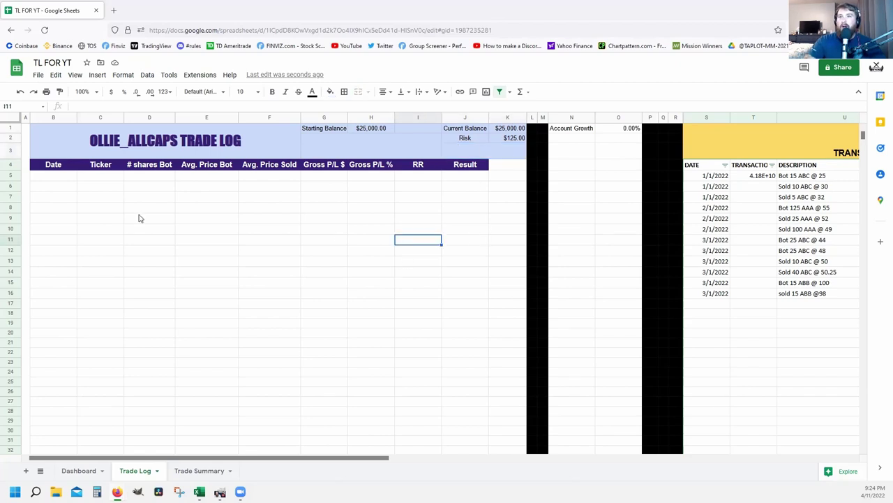
pyautogui.click(54, 166)
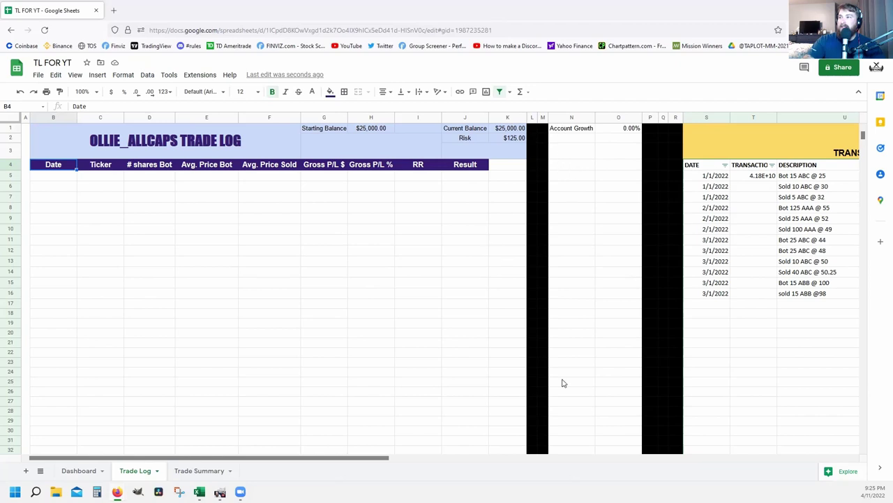
# Try a blue fill on the divider columns L:M and restore their black fill
pyautogui.click(532, 117)
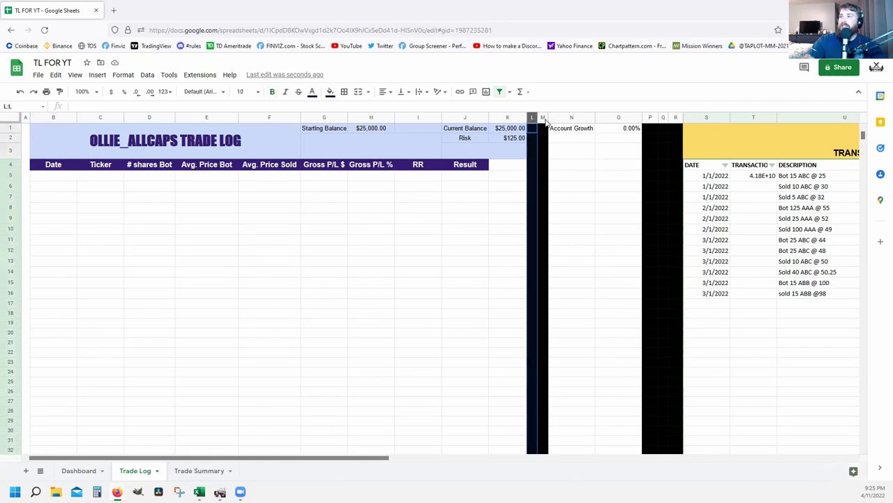
pyautogui.keyDown('shift'); pyautogui.click(543, 118); pyautogui.keyUp('shift')
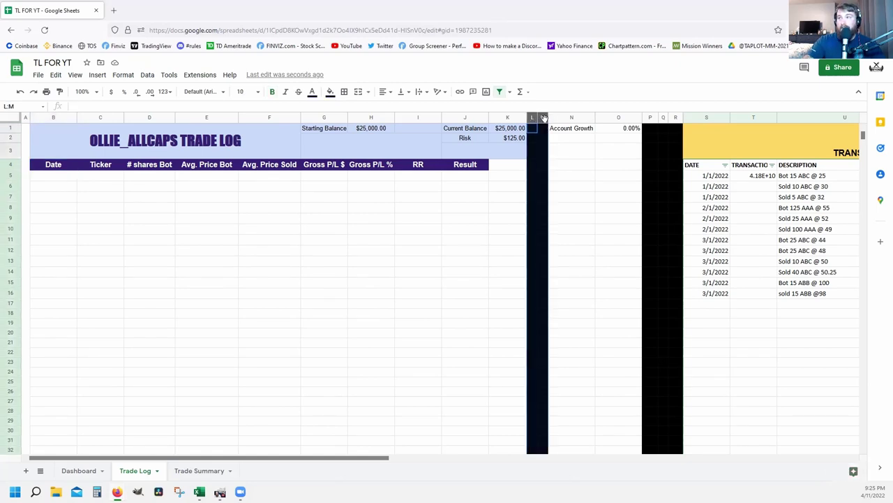
pyautogui.click(330, 92)
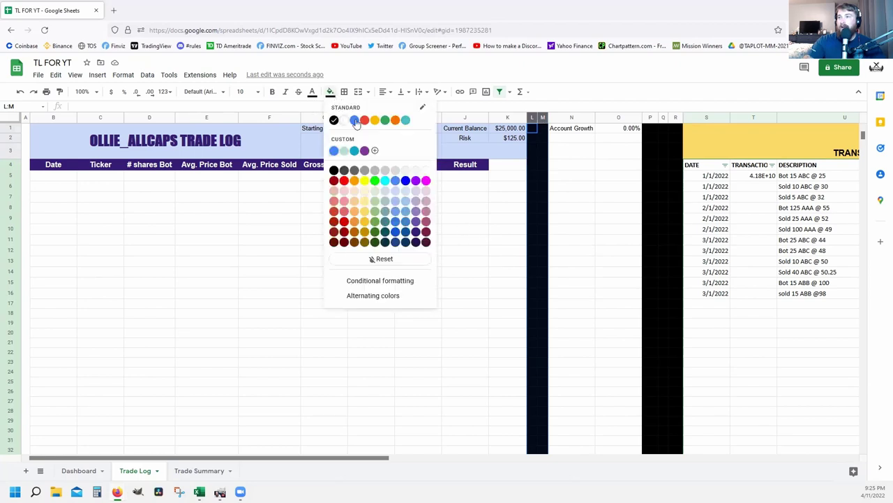
pyautogui.click(355, 122)
pyautogui.click(330, 93)
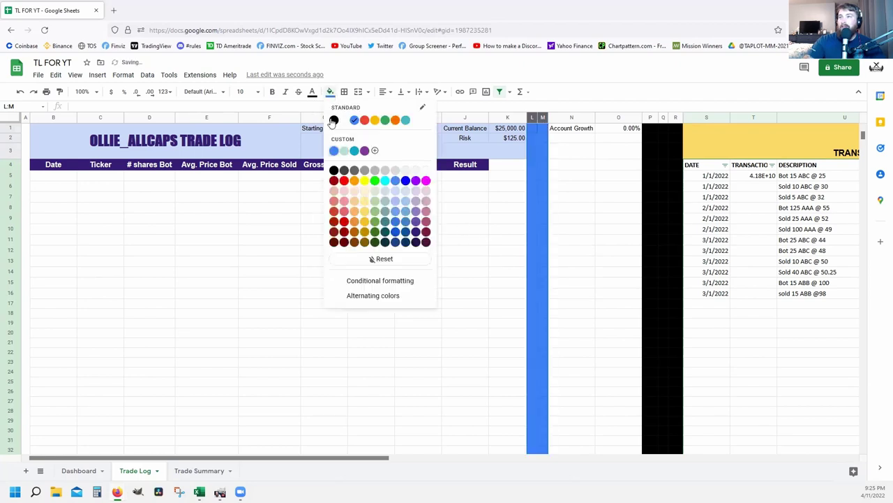
pyautogui.click(334, 120)
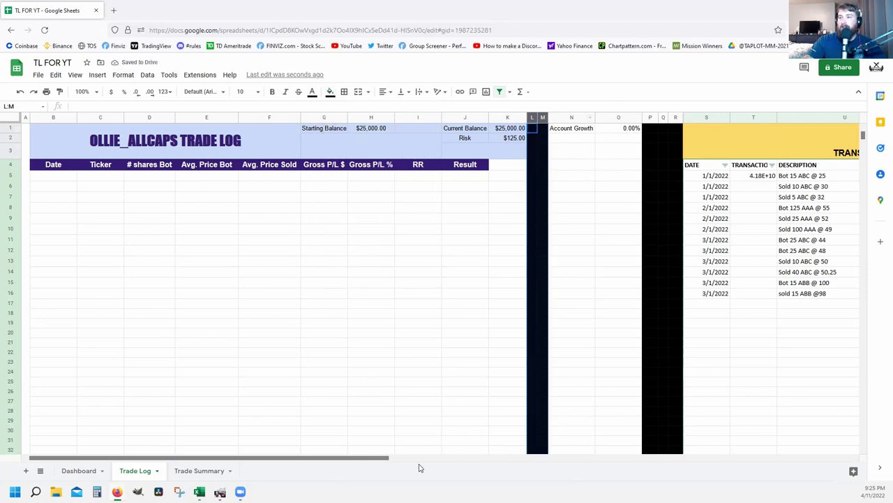
# Examine the Account Growth label in N1 and the formula and number format of cell O1
pyautogui.moveTo(383, 461); pyautogui.dragTo(440, 461)
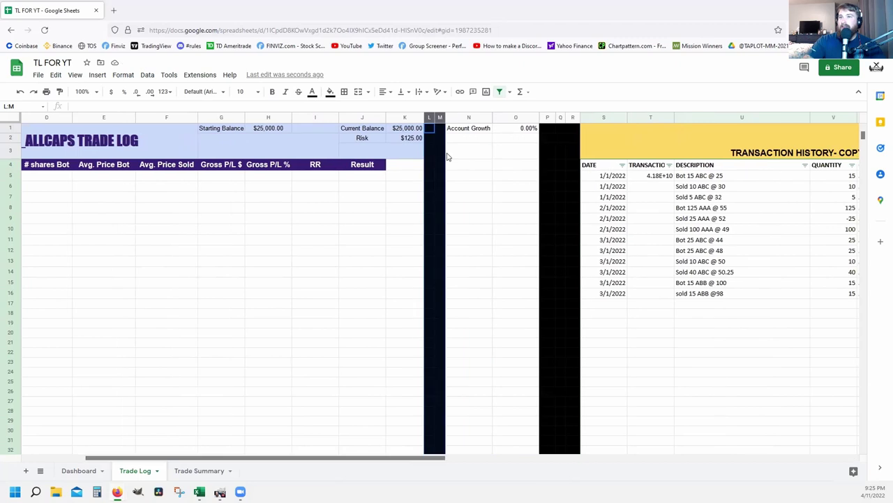
pyautogui.click(471, 133)
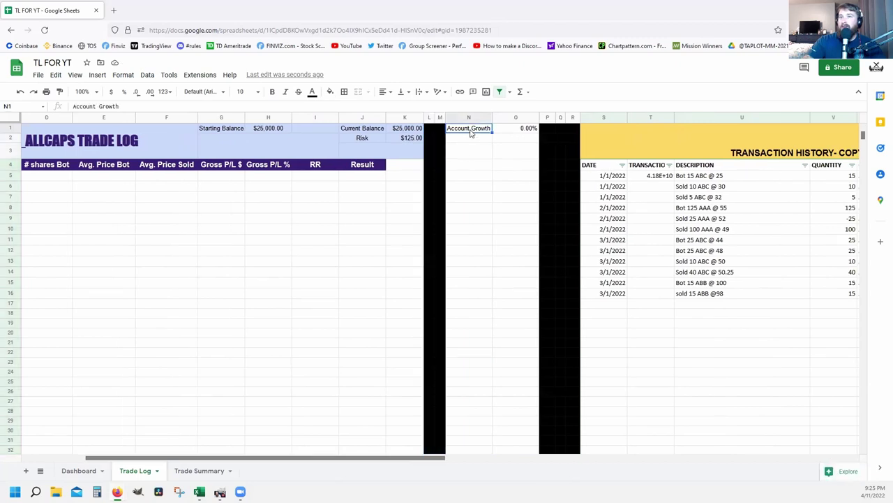
pyautogui.click(524, 130)
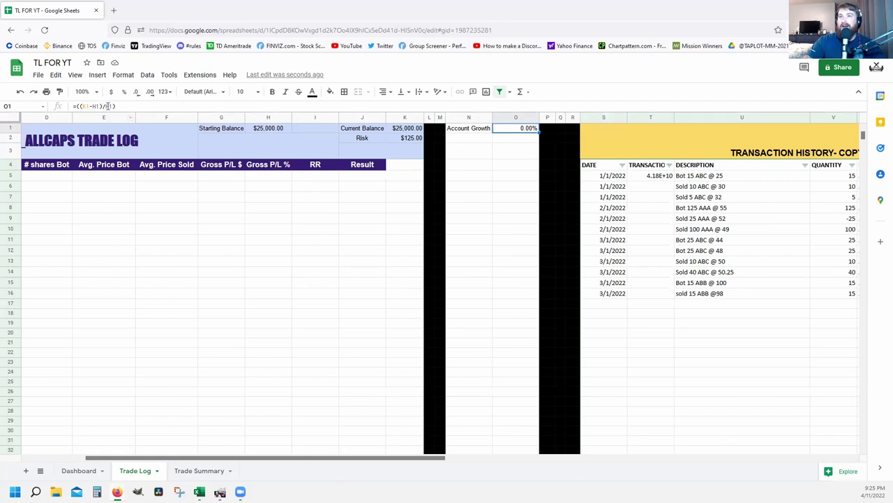
pyautogui.doubleClick(526, 131)
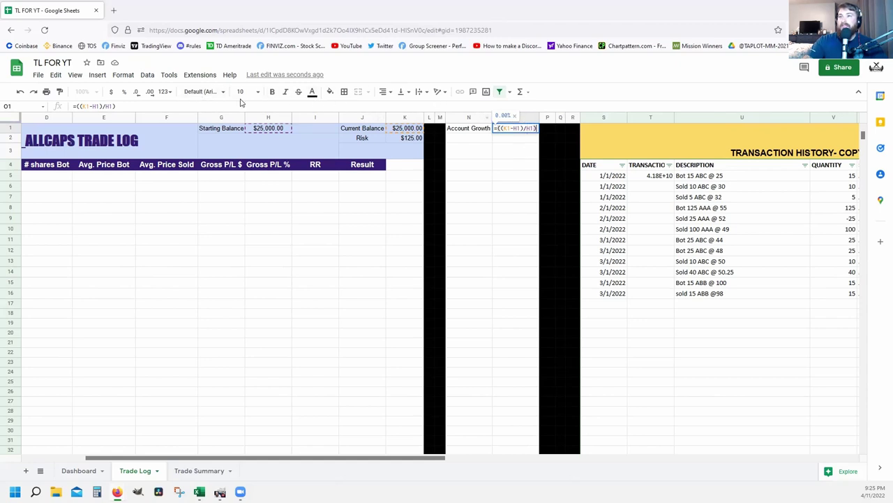
pyautogui.press('Return')
pyautogui.click(518, 131)
pyautogui.click(164, 91)
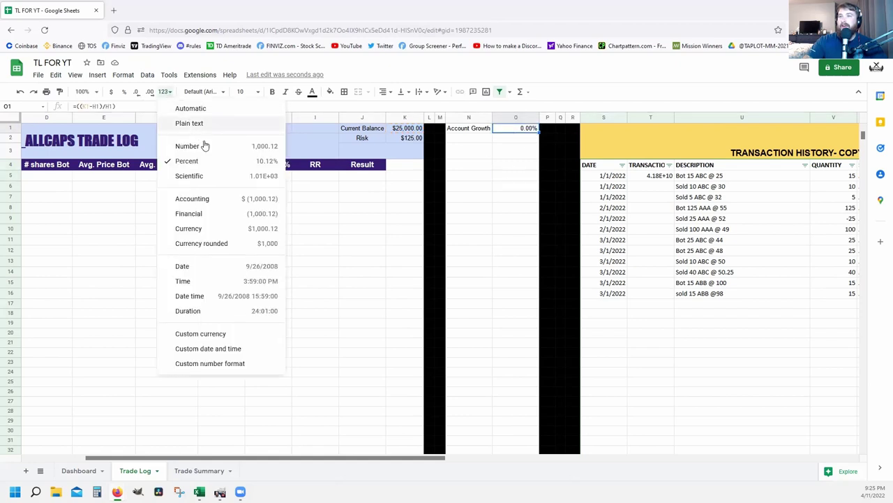
pyautogui.click(523, 151)
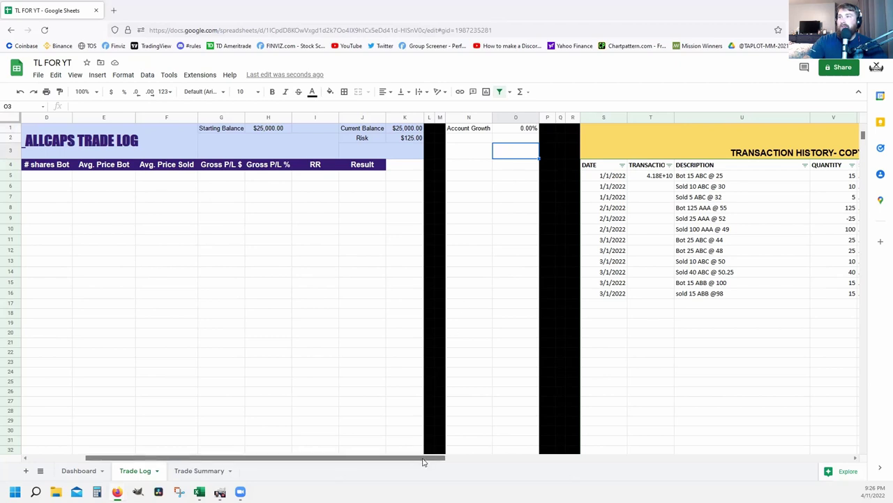
# Try a blue fill on the divider columns P:R beside the transaction history and return them to black
pyautogui.moveTo(422, 461); pyautogui.dragTo(493, 447)
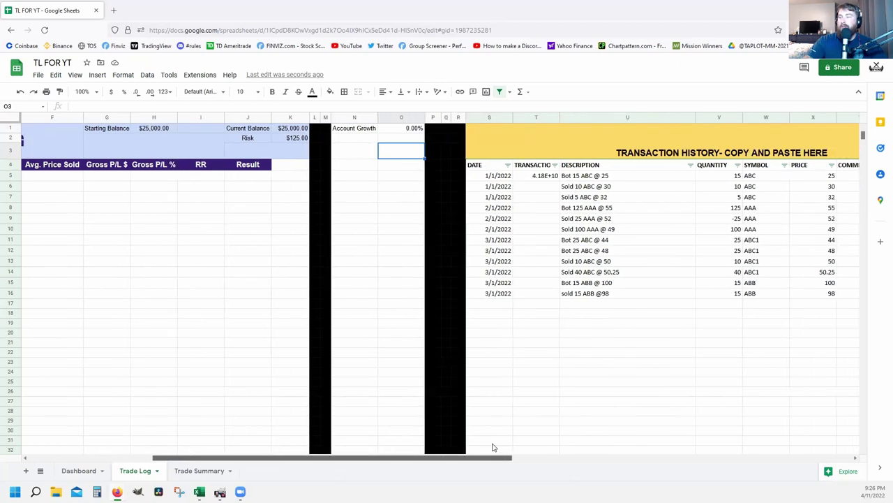
pyautogui.click(433, 117)
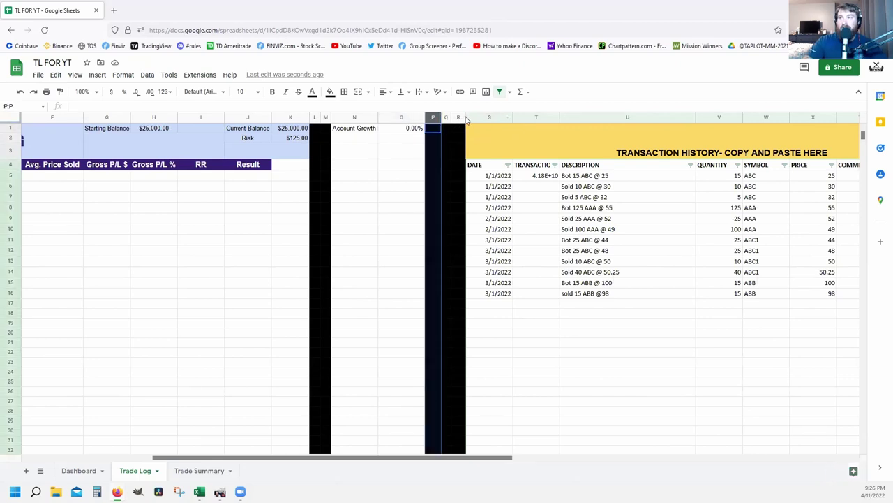
pyautogui.keyDown('shift'); pyautogui.click(457, 117); pyautogui.keyUp('shift')
pyautogui.click(331, 92)
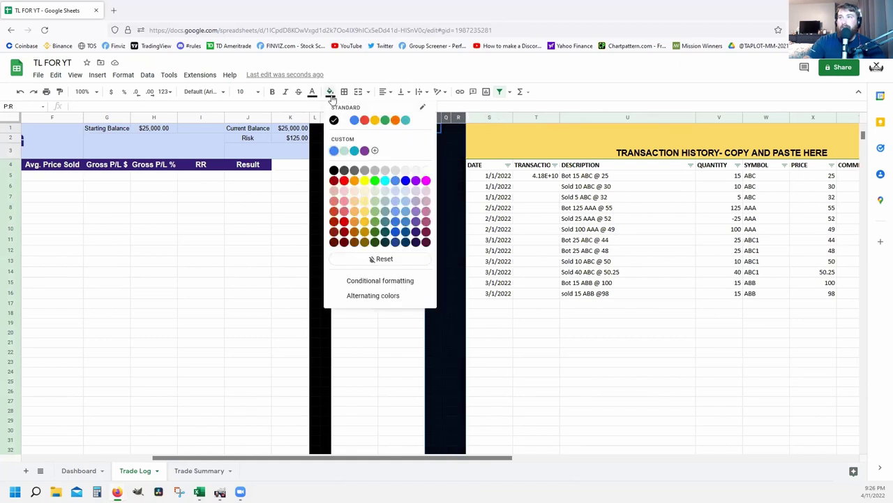
pyautogui.click(336, 121)
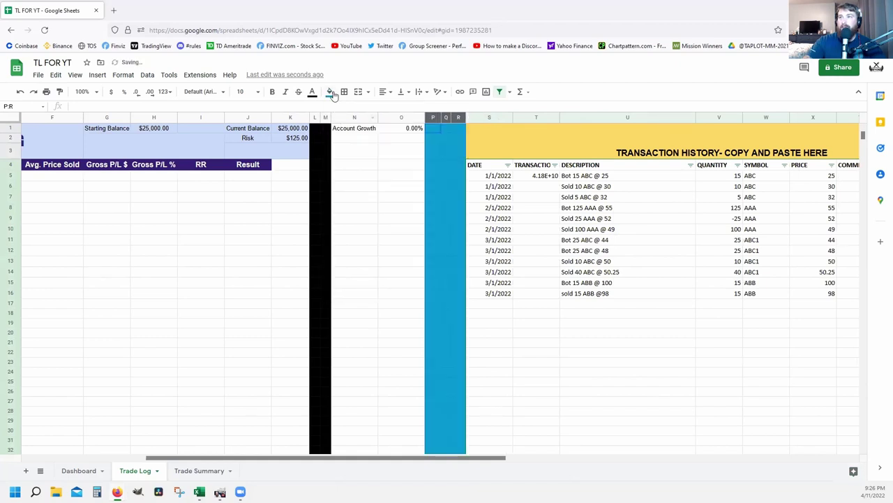
pyautogui.click(330, 93)
pyautogui.click(336, 122)
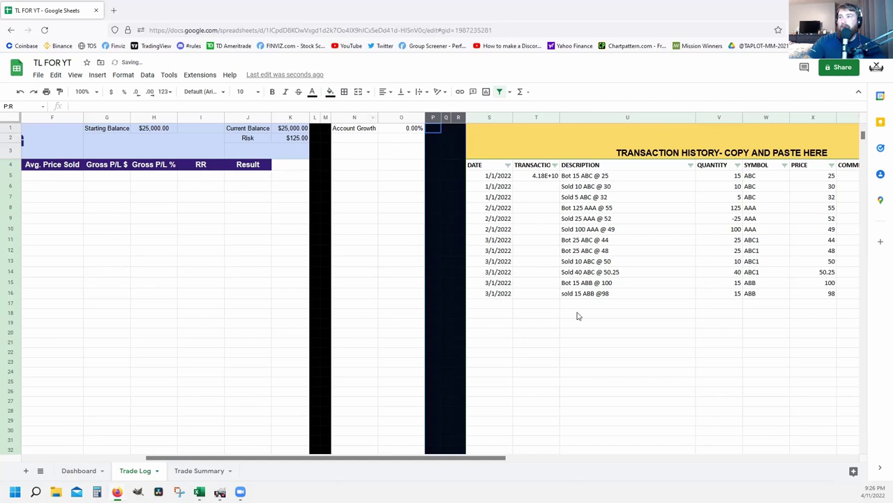
pyautogui.click(595, 343)
# Unmerge the TRANSACTION HISTORY- COPY AND PASTE HERE header range S1:AA3 and merge all its cells again
pyautogui.moveTo(528, 458); pyautogui.dragTo(612, 457)
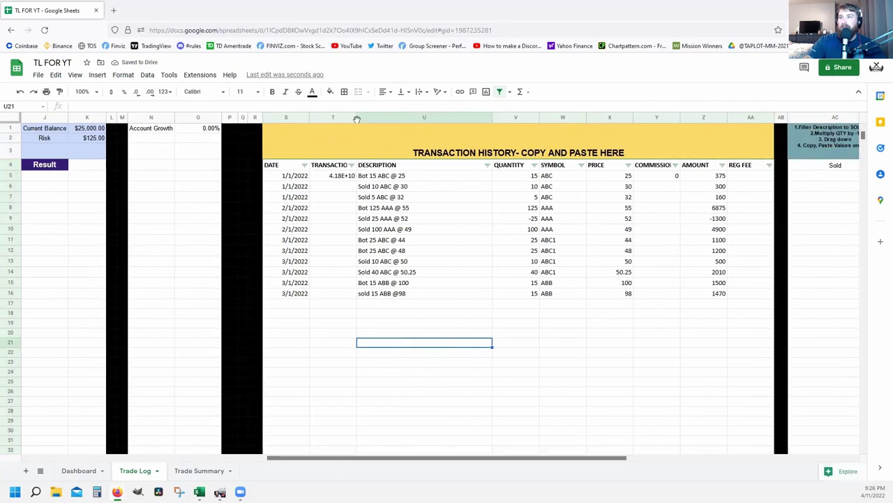
pyautogui.click(286, 138)
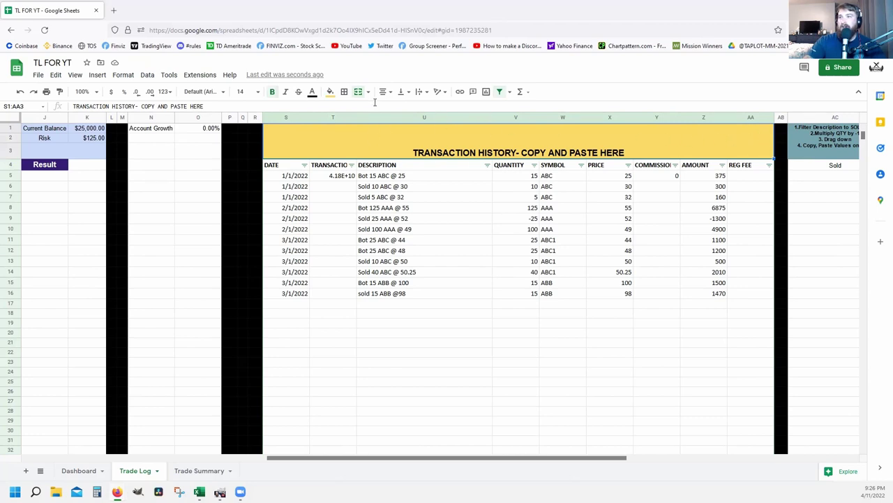
pyautogui.moveTo(336, 458); pyautogui.dragTo(183, 446)
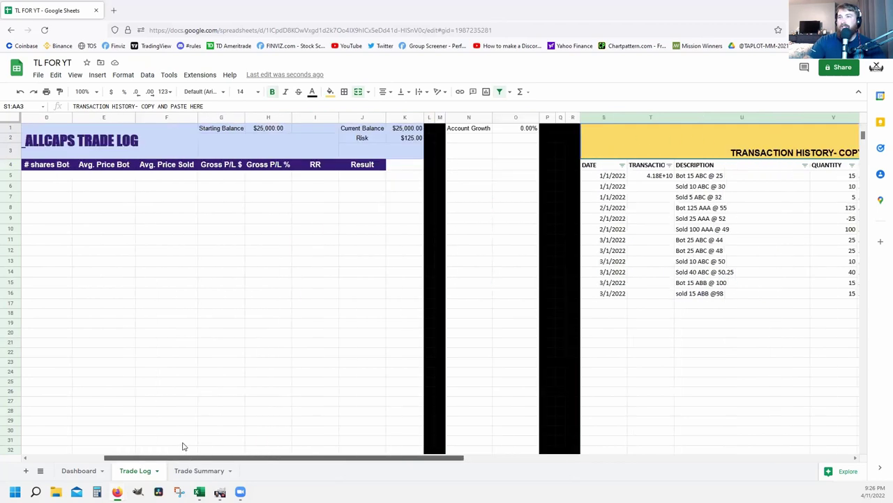
pyautogui.hscroll(-2, 161, 443)
pyautogui.hscroll(6, 313, 442)
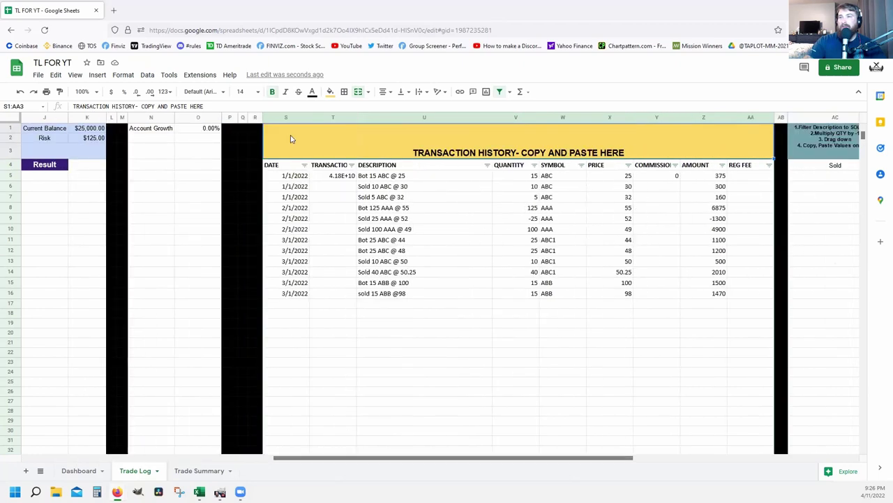
pyautogui.click(368, 92)
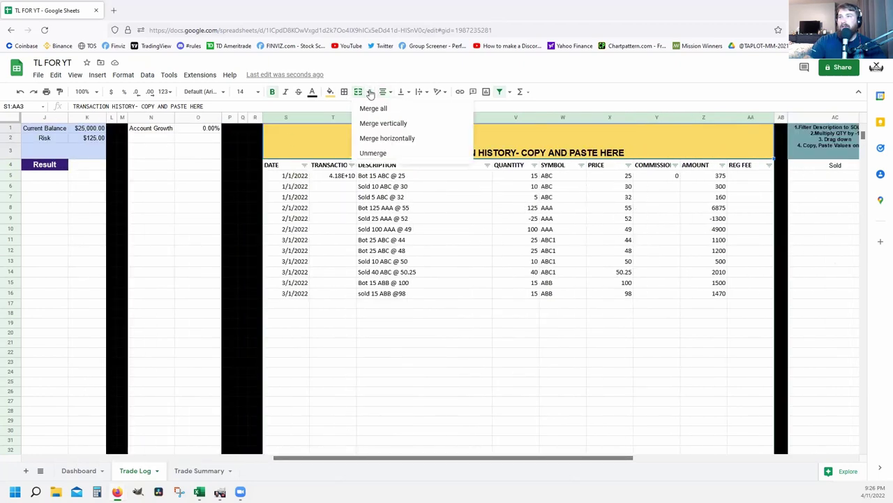
pyautogui.click(375, 151)
pyautogui.click(284, 142)
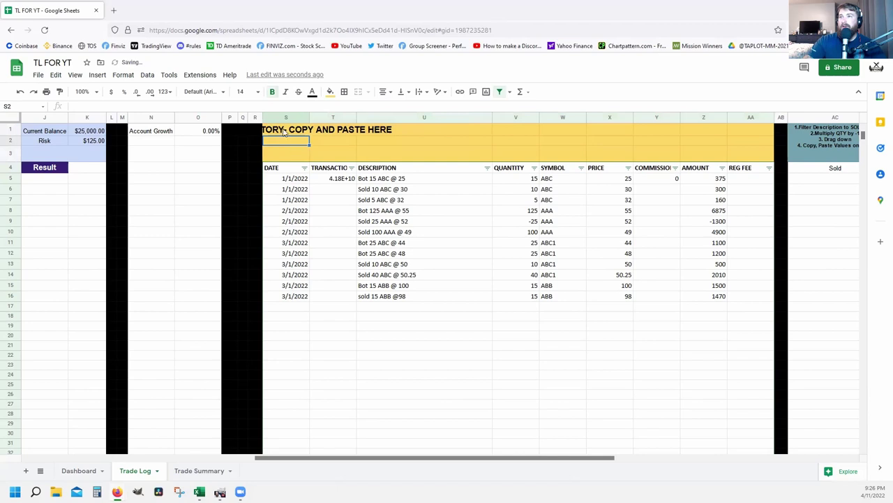
pyautogui.click(284, 129)
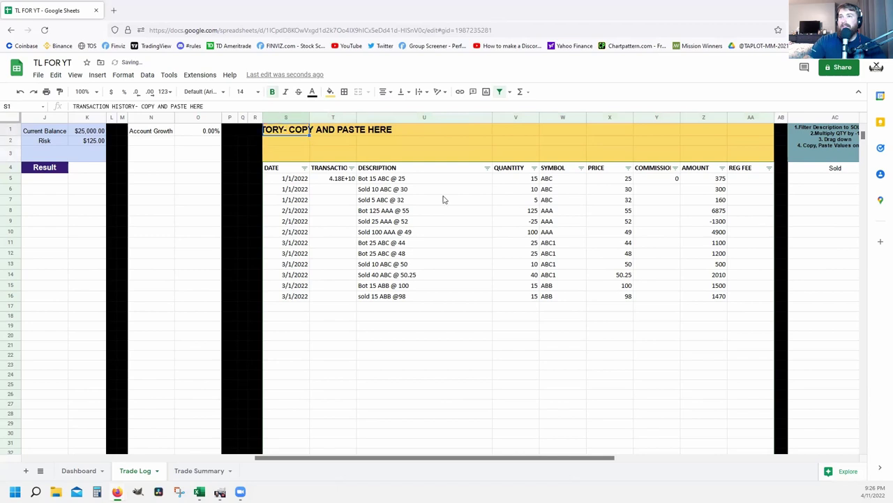
pyautogui.keyDown('shift'); pyautogui.click(759, 153); pyautogui.keyUp('shift')
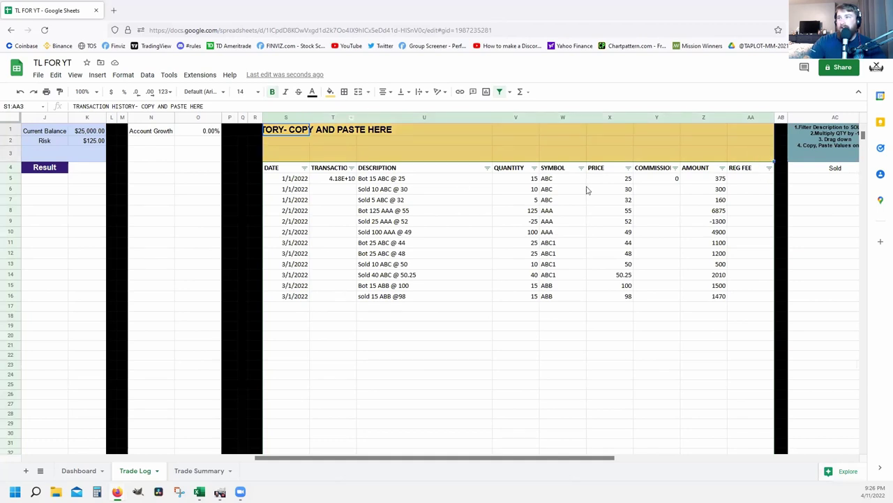
pyautogui.click(369, 94)
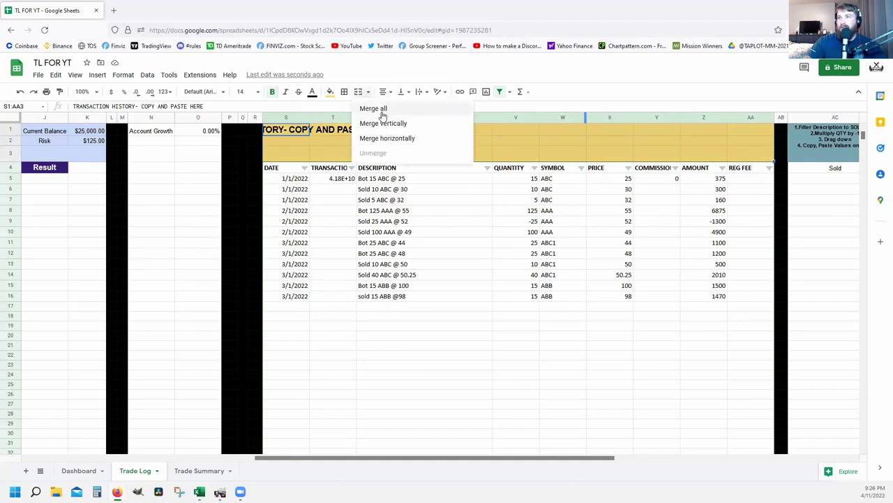
pyautogui.click(376, 108)
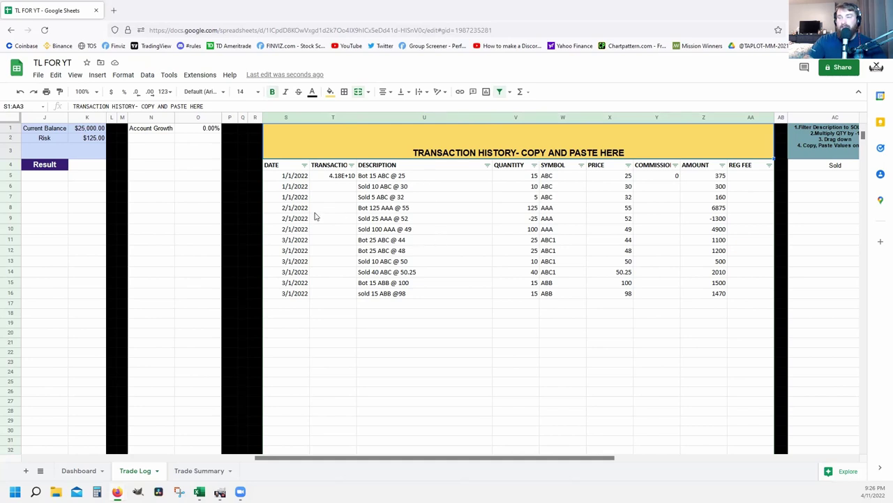
# Examine the transaction history's DATE header in S4 and the pasted trade rows in S5:AA17
pyautogui.click(284, 169)
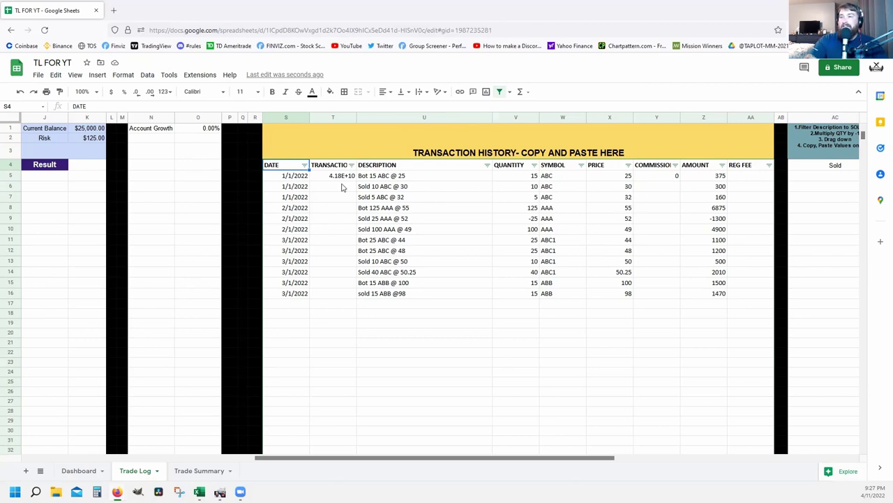
pyautogui.moveTo(295, 181); pyautogui.dragTo(738, 309)
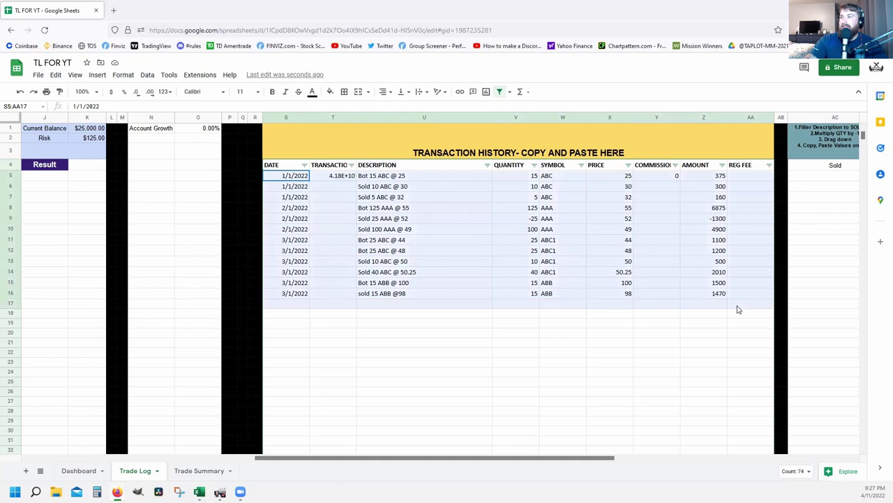
pyautogui.click(649, 362)
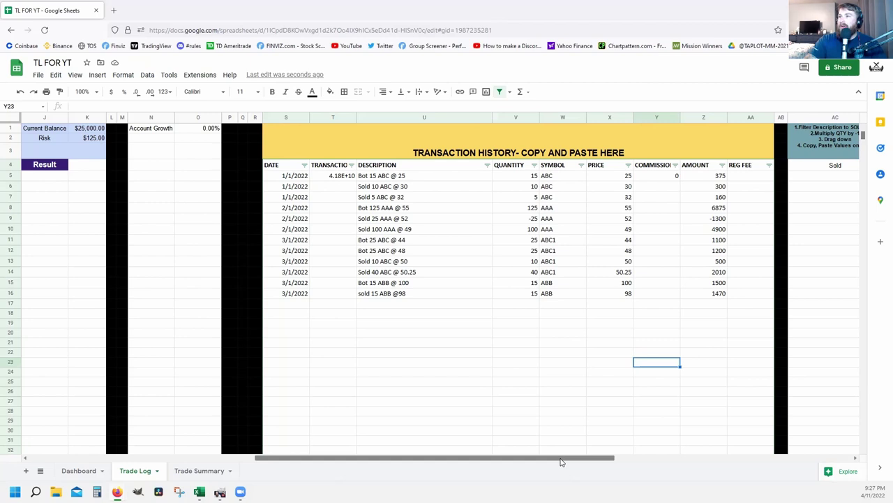
# Change the quantity of the Sold 25 AAA @ 52 transaction in V9 to positive 25
pyautogui.click(527, 219)
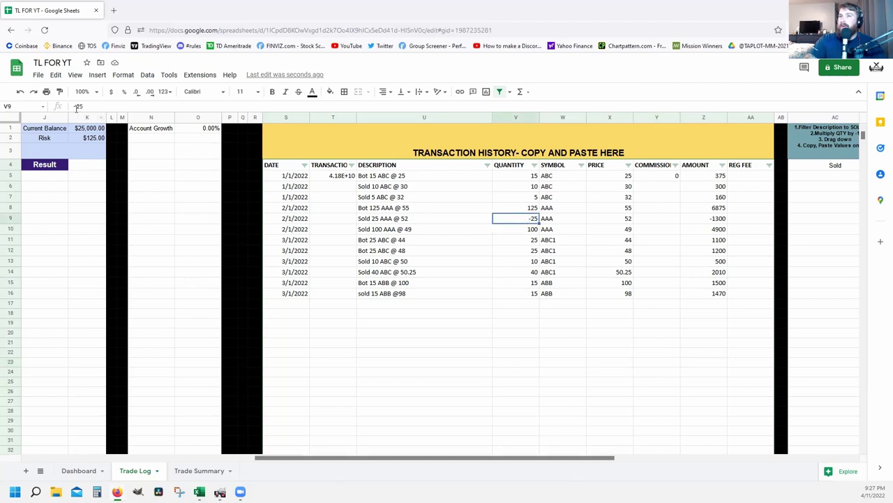
pyautogui.press('BackSpace')
pyautogui.click(509, 335)
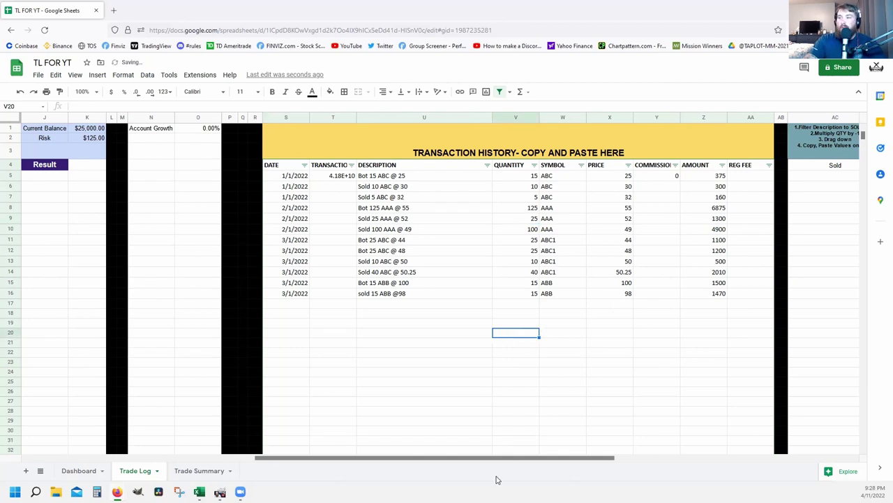
# Examine divider column AB and the merged instruction cell AC1:AC3 above the Sold column
pyautogui.moveTo(470, 457); pyautogui.dragTo(675, 461)
pyautogui.hscroll(3, 708, 468)
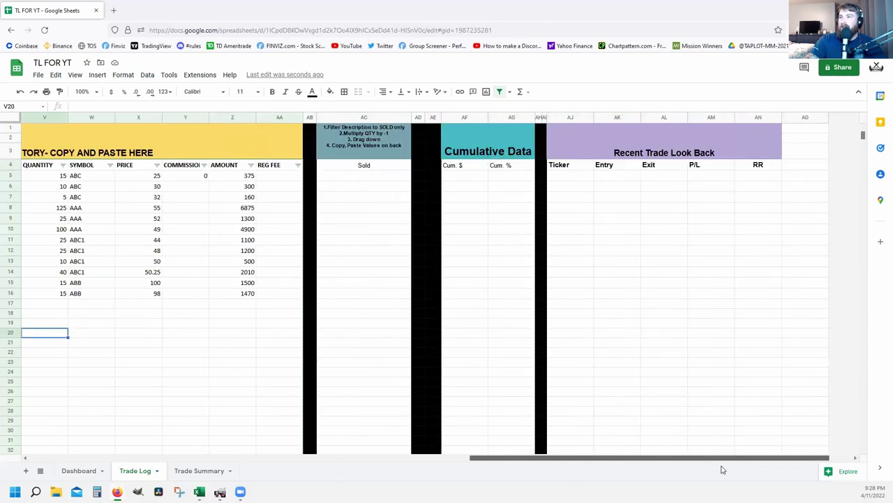
pyautogui.click(311, 117)
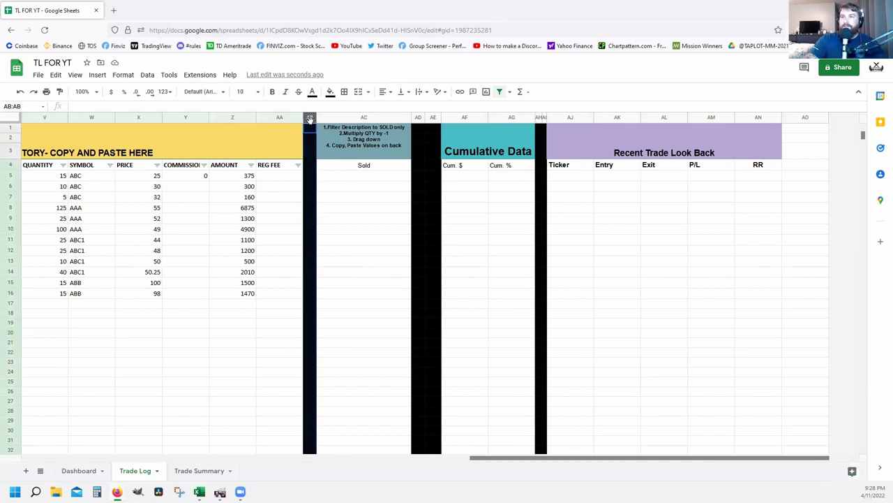
pyautogui.click(352, 137)
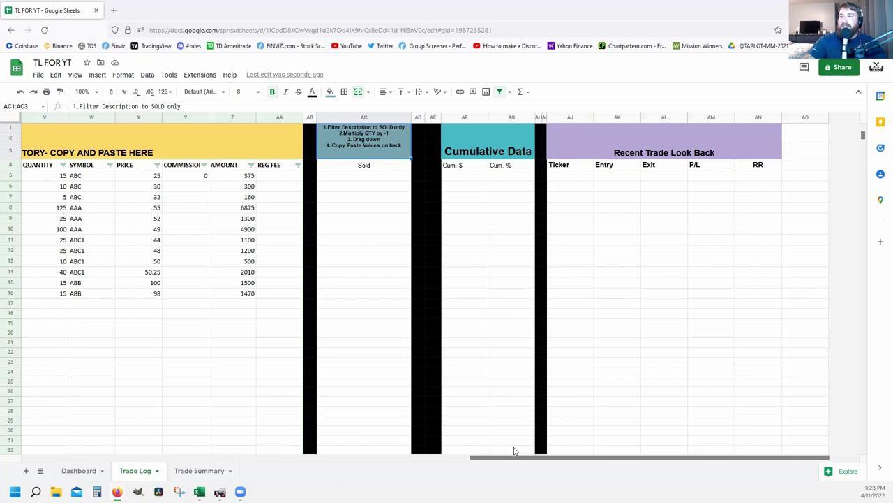
# Enter the date 1/1 in B5 and the ticker ABC in C5 as the trade log's first entry
pyautogui.moveTo(514, 461); pyautogui.dragTo(47, 417)
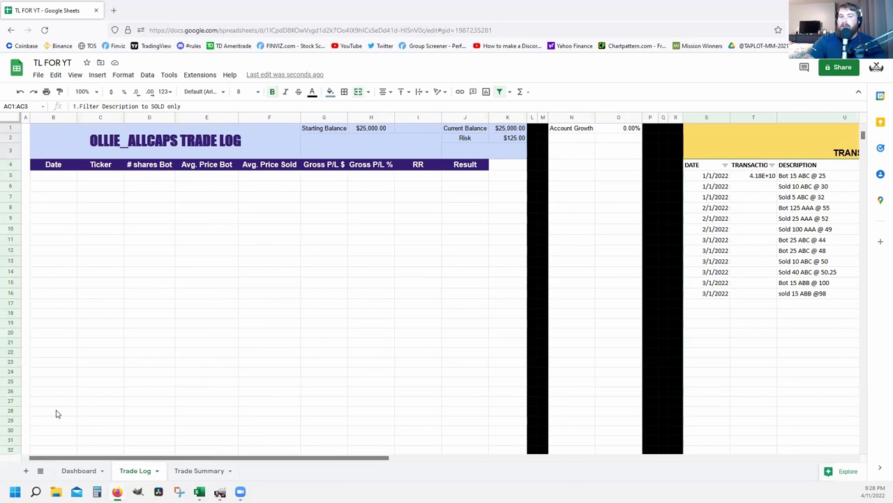
pyautogui.click(49, 179)
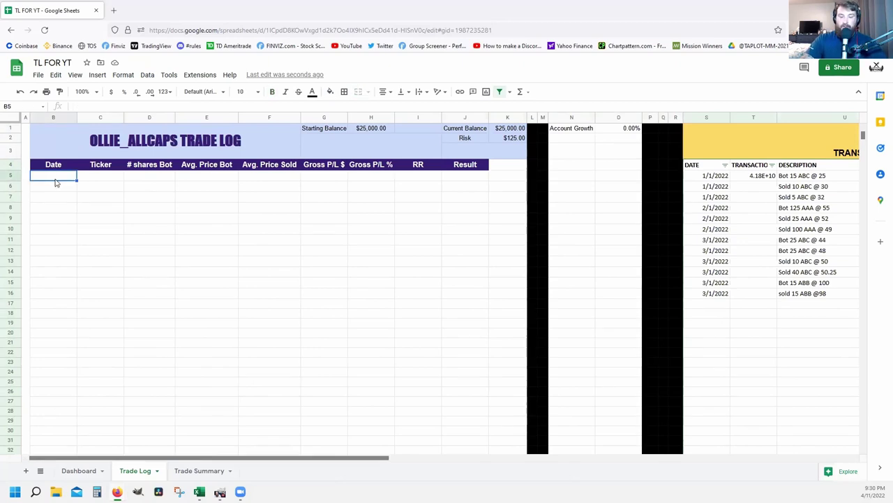
pyautogui.write('1/1')
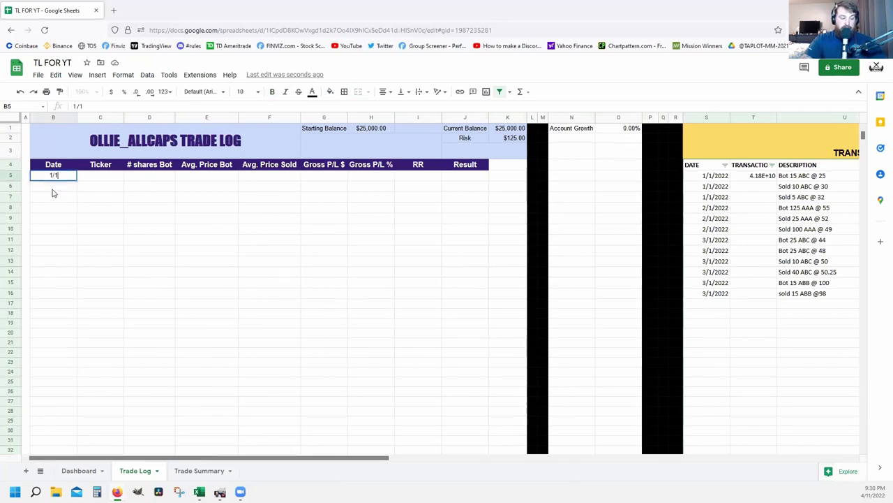
pyautogui.press('Tab')
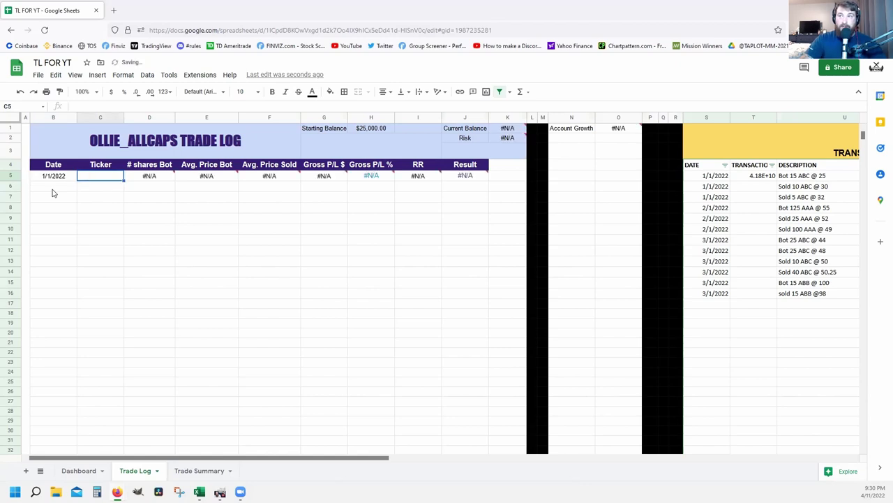
pyautogui.write('ABC')
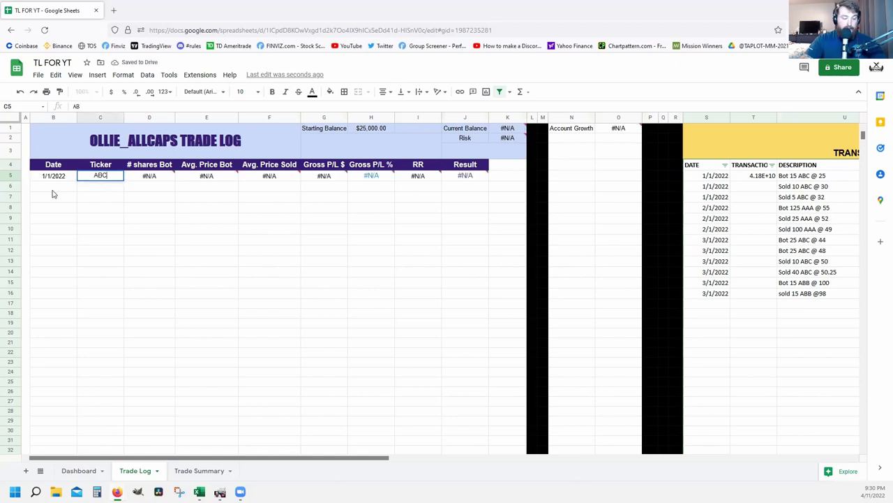
pyautogui.press('Tab')
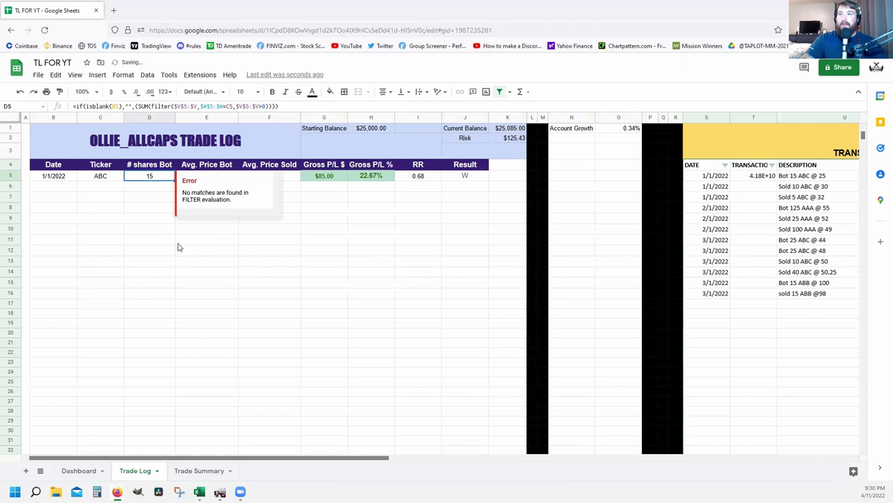
pyautogui.click(178, 245)
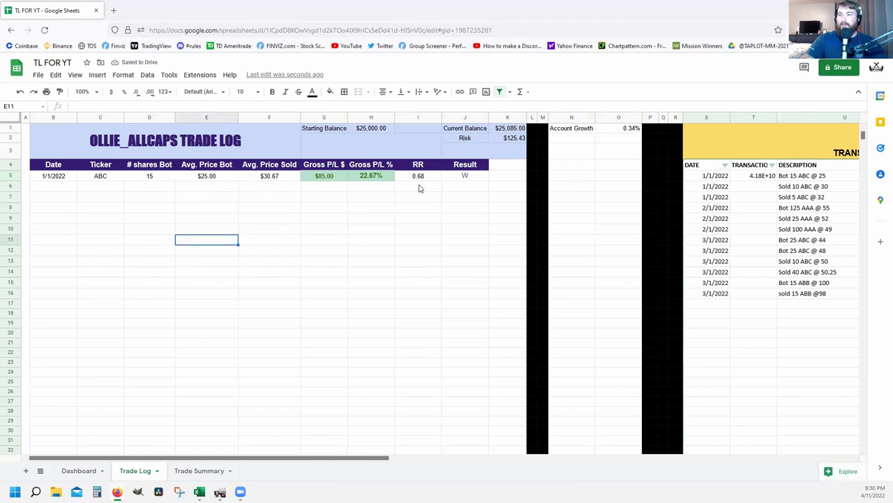
# Examine the shares bought and average price formulas in D5:F5 and compare them with the ABC transactions in the history section
pyautogui.click(155, 180)
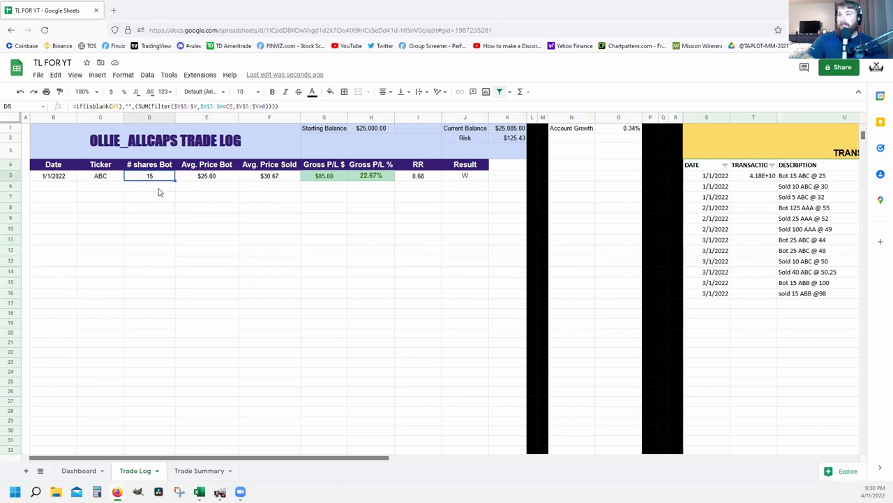
pyautogui.click(212, 180)
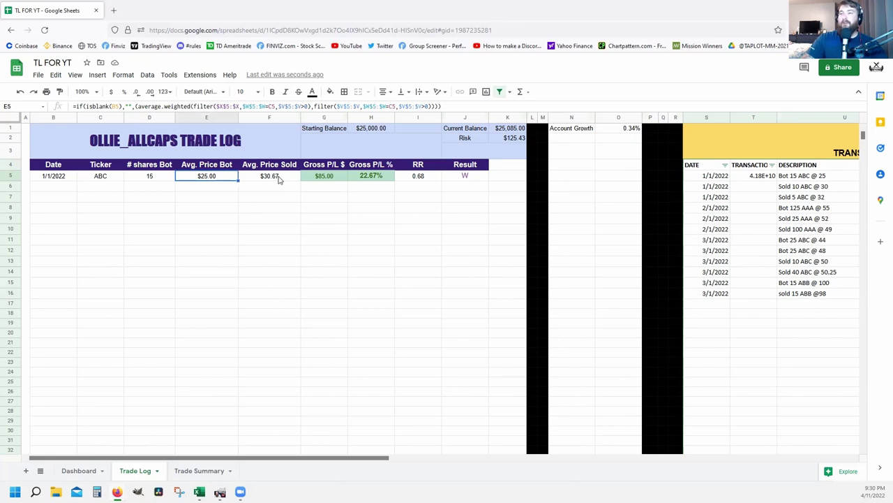
pyautogui.click(278, 179)
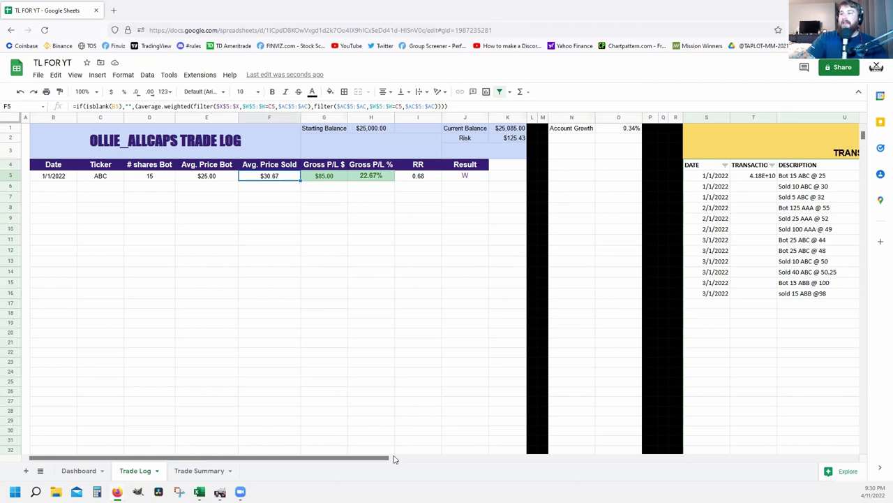
pyautogui.moveTo(360, 459); pyautogui.dragTo(430, 457)
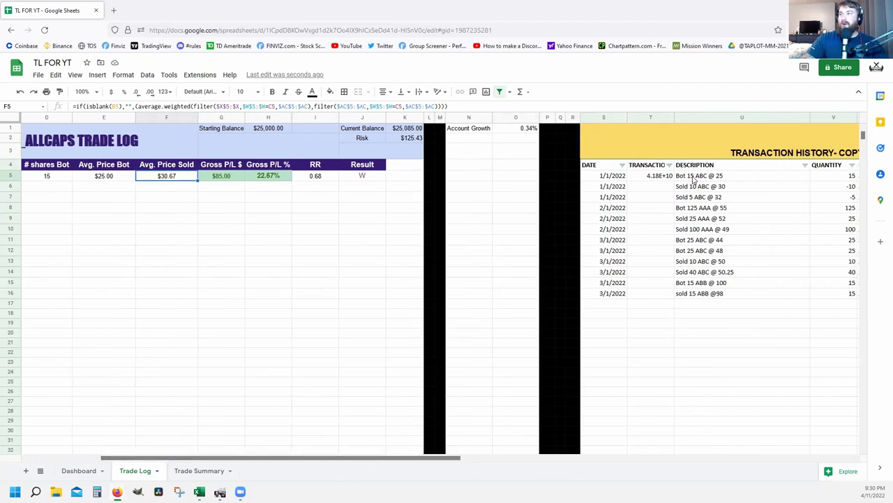
pyautogui.moveTo(447, 458); pyautogui.dragTo(314, 455)
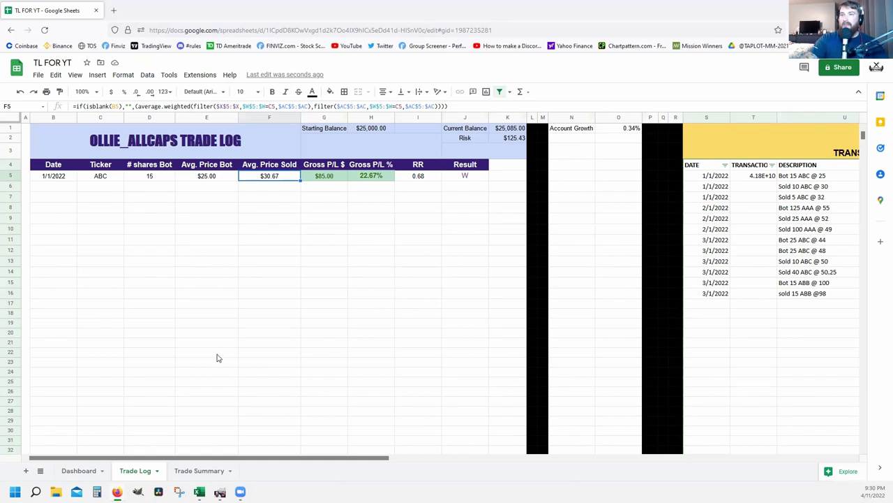
pyautogui.moveTo(333, 459); pyautogui.dragTo(409, 458)
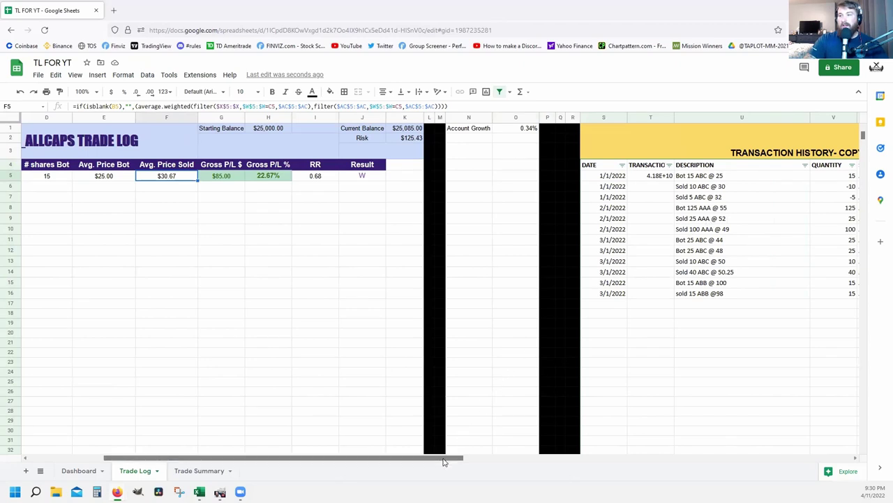
pyautogui.moveTo(393, 458); pyautogui.dragTo(319, 457)
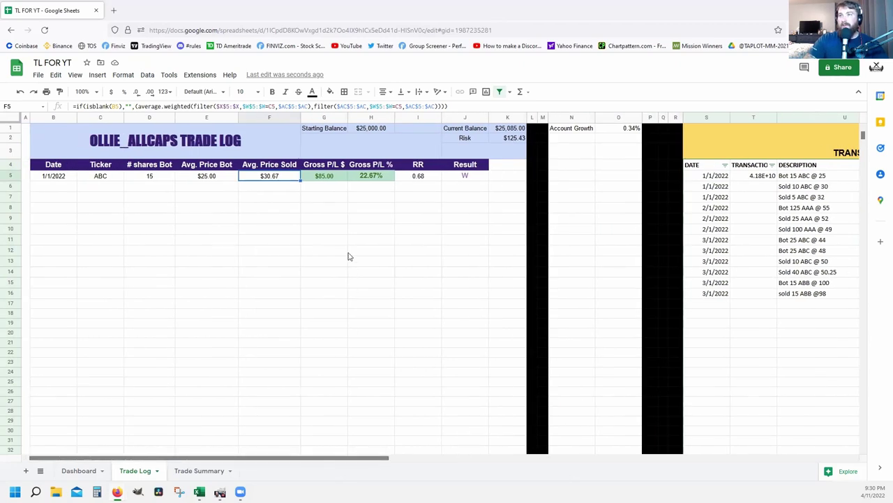
pyautogui.click(148, 231)
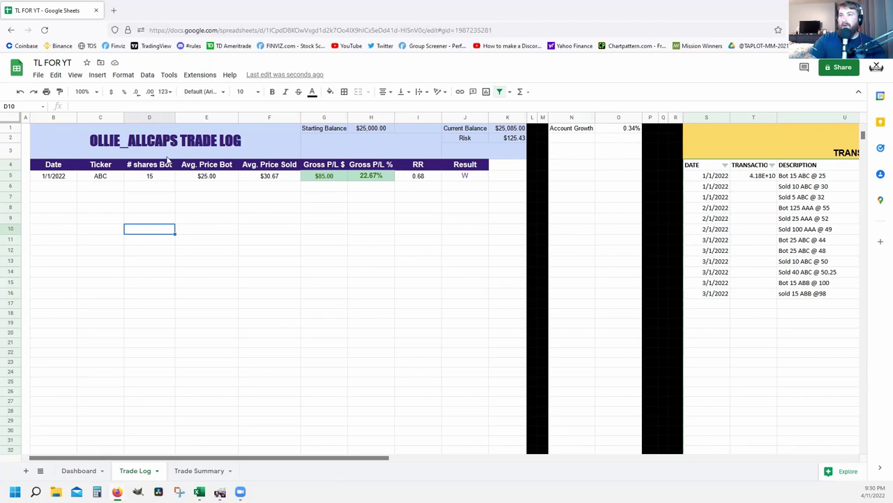
pyautogui.click(358, 294)
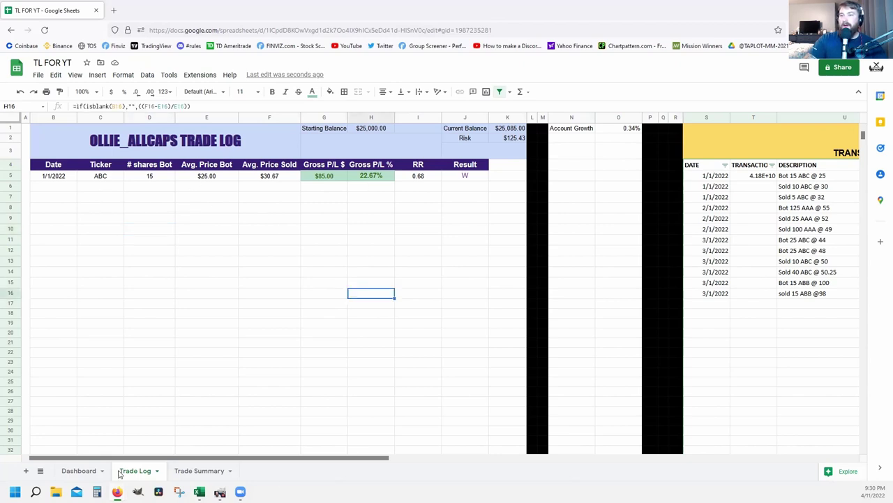
# Review the January 2022 trade count and total P/L on the Trade Summary sheet
pyautogui.click(183, 473)
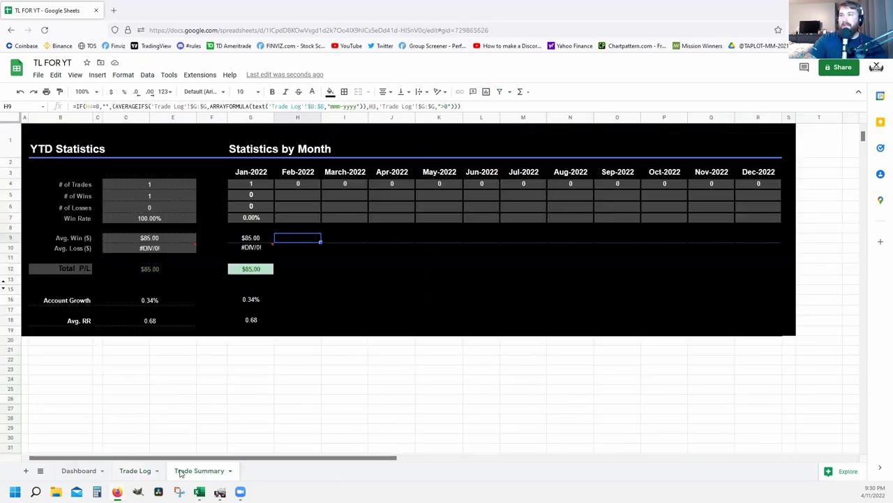
pyautogui.click(257, 183)
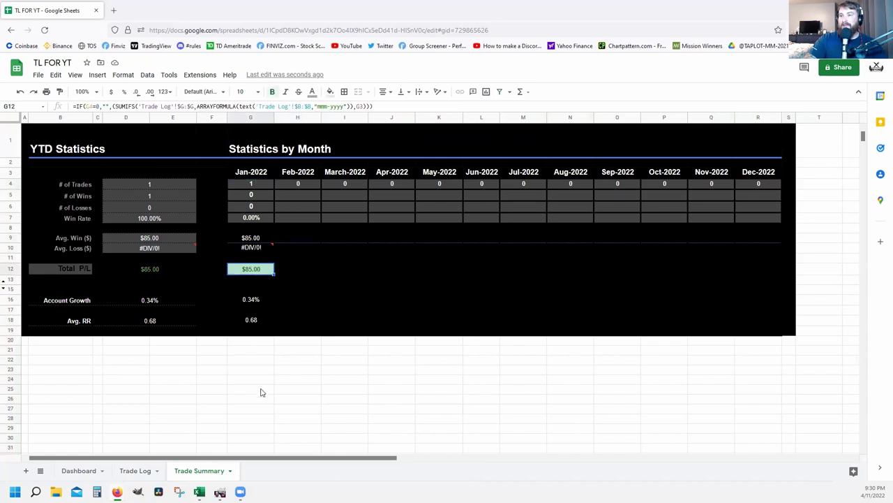
# On the Trade Log sheet, change the quantities of the sold ABC transactions to positive 10 in V6 and 5 in V7
pyautogui.click(145, 472)
pyautogui.click(497, 252)
pyautogui.moveTo(439, 454); pyautogui.dragTo(615, 452)
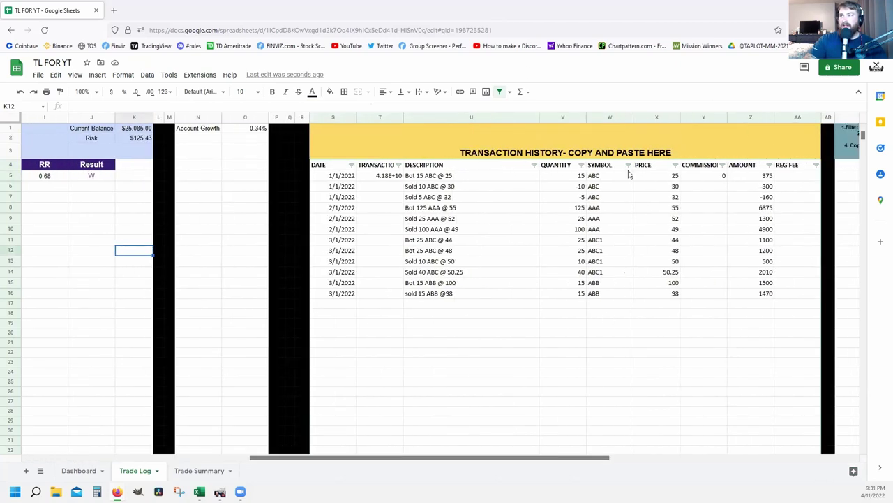
pyautogui.click(577, 187)
pyautogui.click(79, 106)
pyautogui.press('BackSpace')
pyautogui.press('Return')
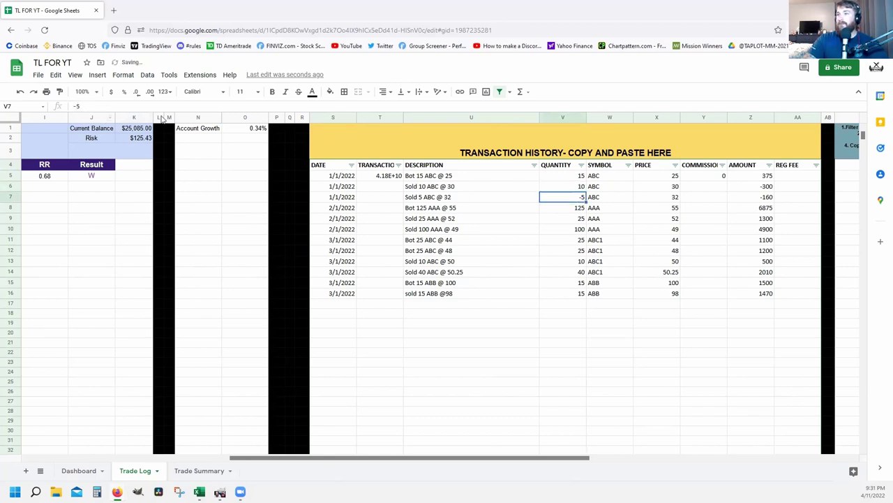
pyautogui.click(75, 106)
pyautogui.press('BackSpace')
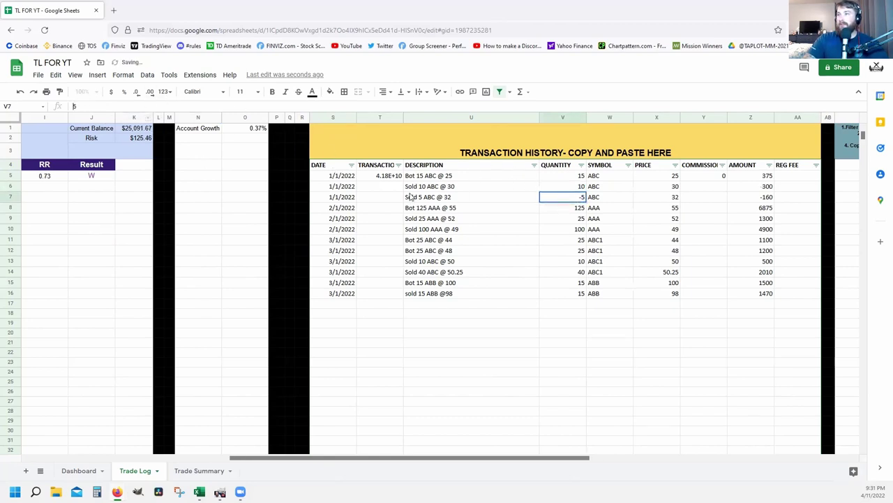
pyautogui.click(576, 293)
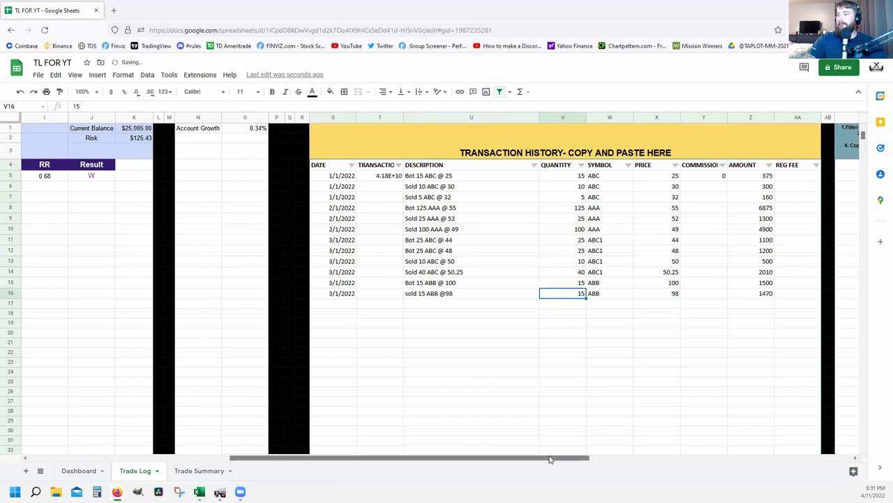
# Clear the Sold column cells AC6:AC7 beside the ABC sale transactions
pyautogui.moveTo(549, 461); pyautogui.dragTo(639, 460)
pyautogui.moveTo(751, 187); pyautogui.dragTo(746, 199)
pyautogui.press('Delete')
pyautogui.click(731, 230)
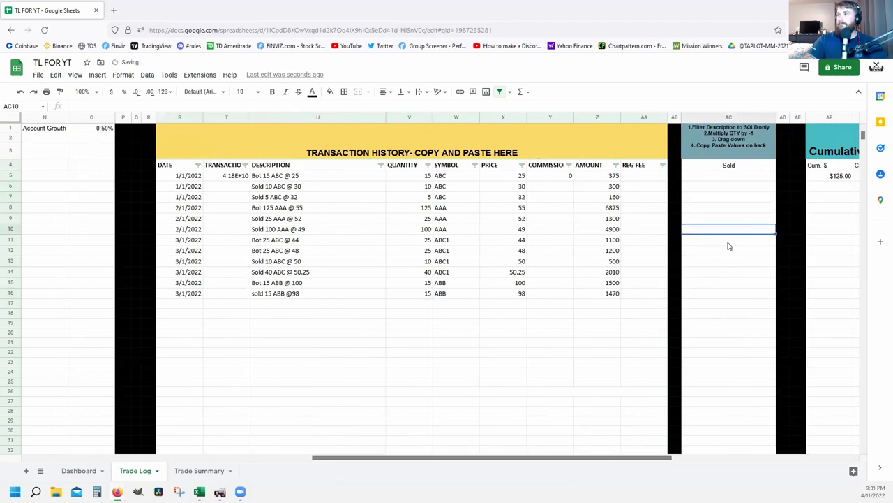
# Remove the filter from the transaction history header row S4:AA4 and create it again
pyautogui.moveTo(522, 458); pyautogui.dragTo(589, 461)
pyautogui.click(623, 143)
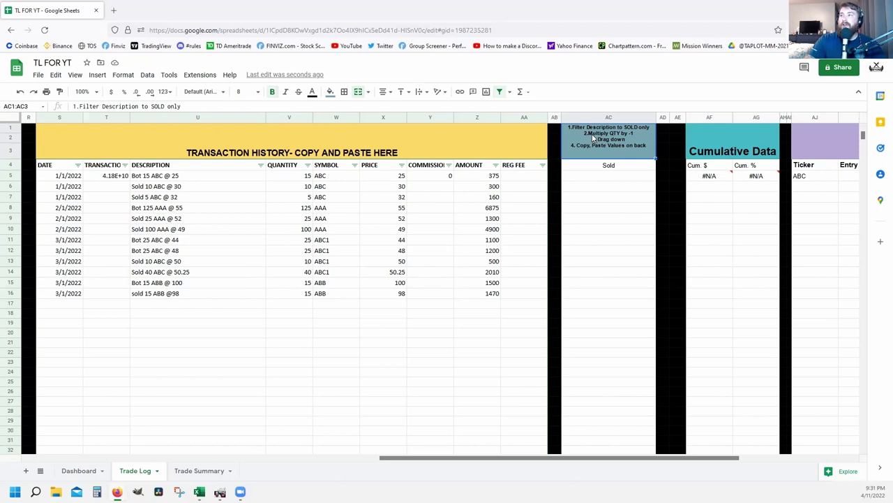
pyautogui.click(49, 166)
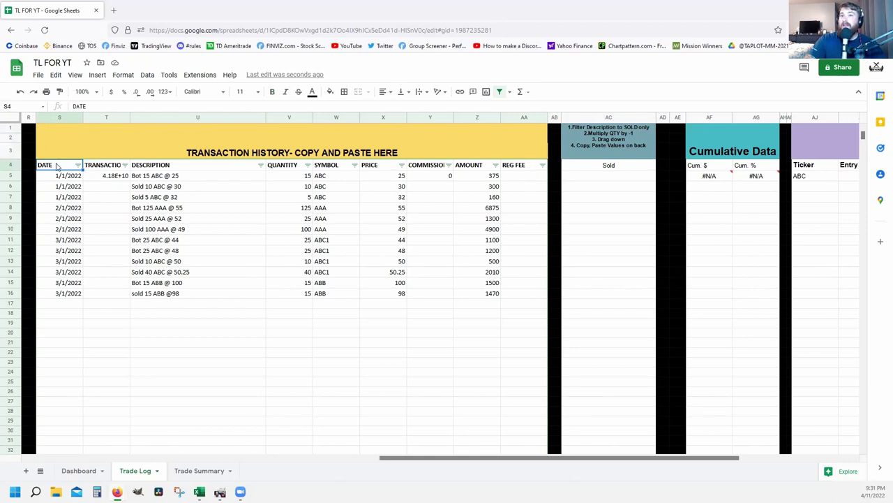
pyautogui.keyDown('shift'); pyautogui.click(525, 168); pyautogui.keyUp('shift')
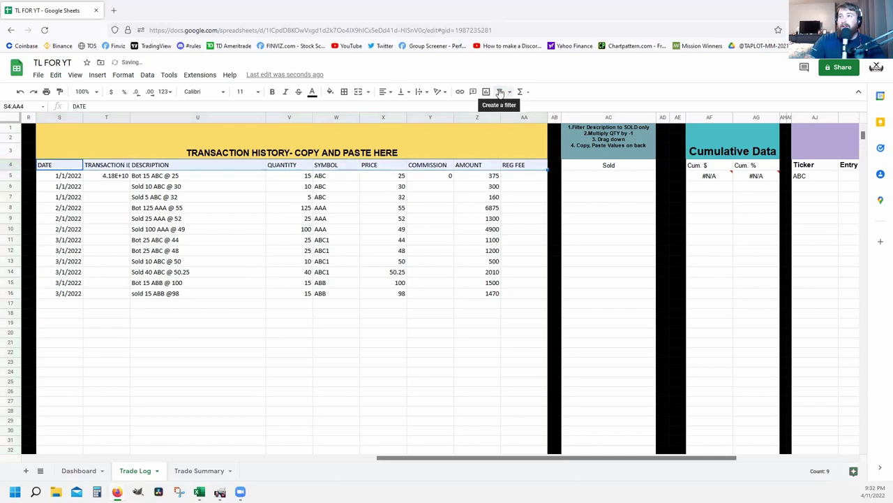
pyautogui.click(501, 92)
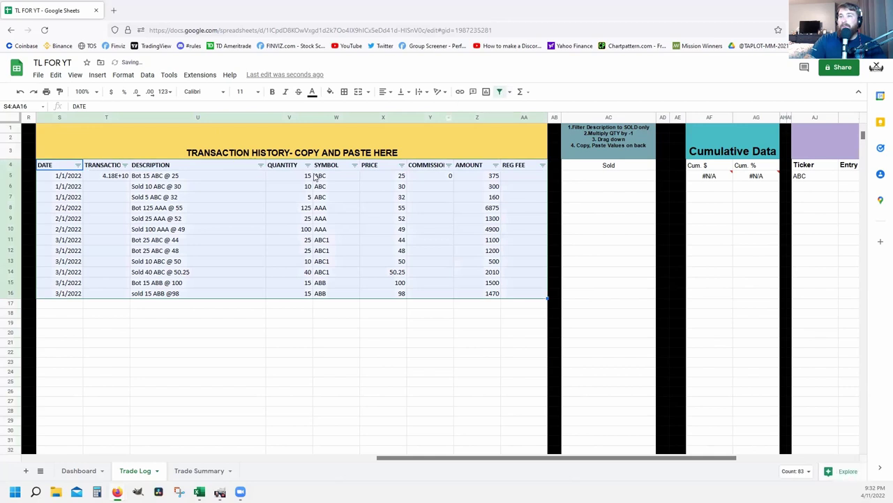
# Filter the Description column of the transaction history to show only the entries containing SOLD
pyautogui.click(173, 332)
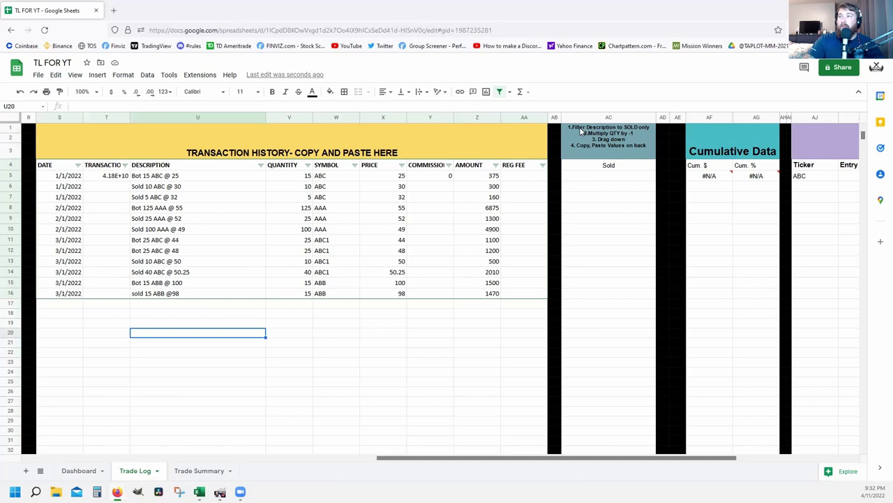
pyautogui.click(260, 165)
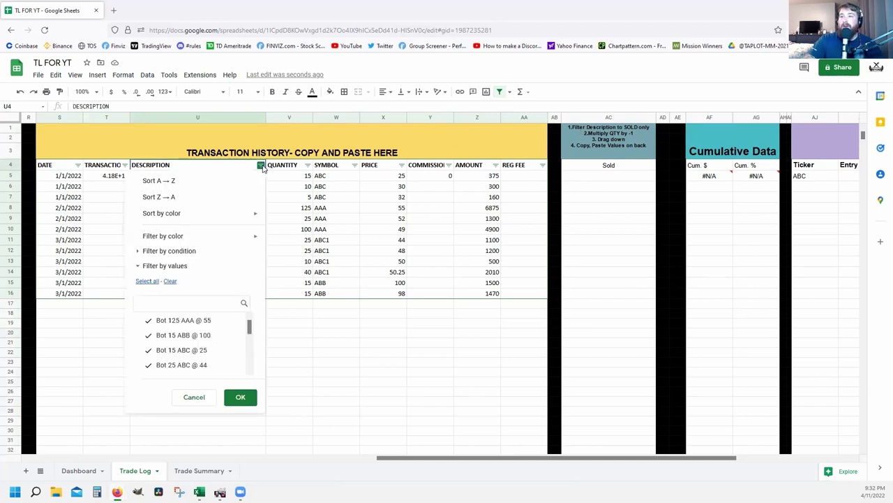
pyautogui.click(171, 281)
pyautogui.click(179, 303)
pyautogui.write('SOLD')
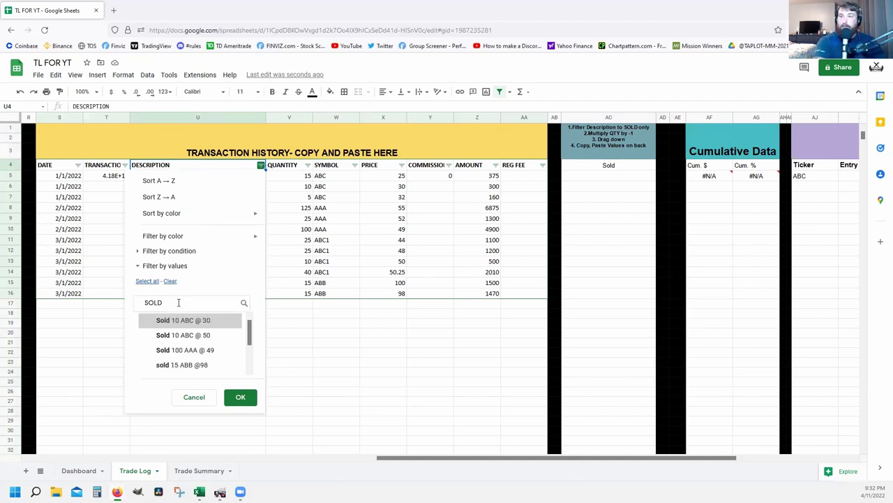
pyautogui.click(148, 281)
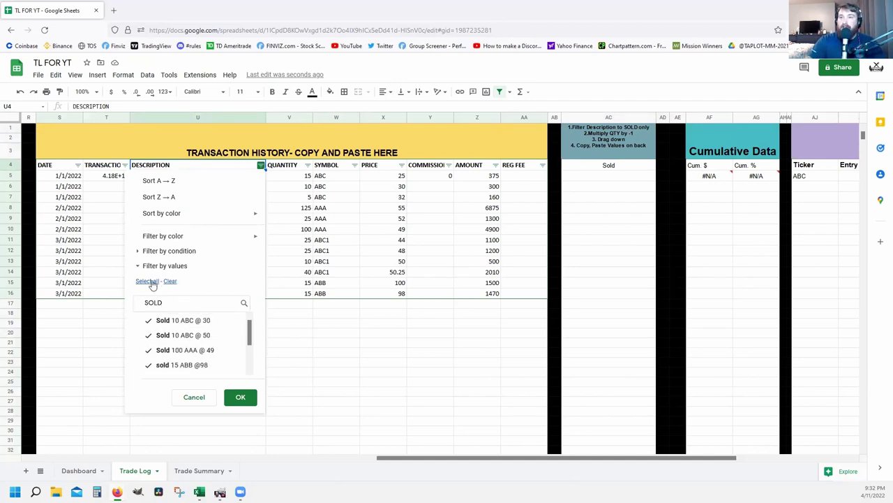
pyautogui.click(240, 397)
pyautogui.click(240, 397)
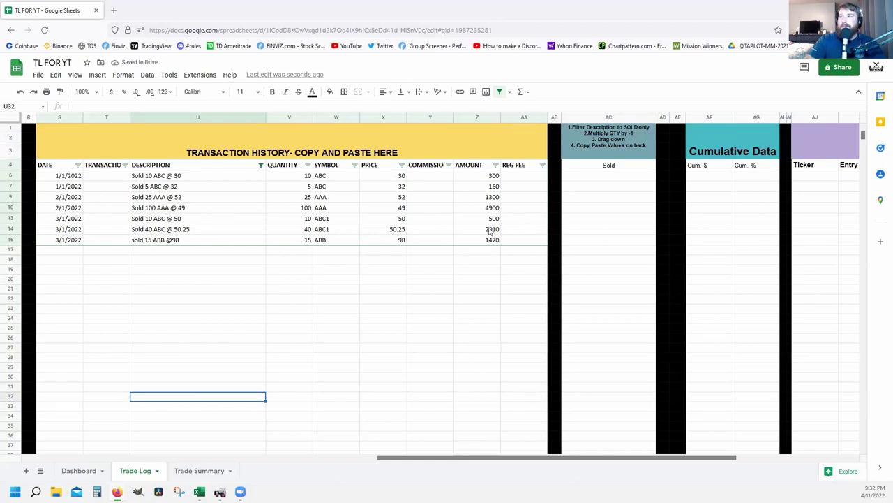
# Enter =V6*-1 in Sold column cell AC6 and fill the formula down to AC16 for all sold transactions
pyautogui.click(608, 180)
pyautogui.write('=')
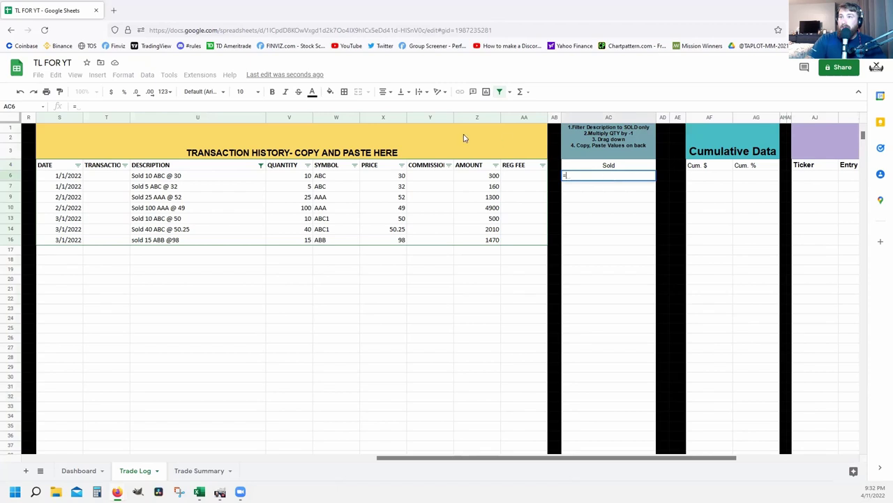
pyautogui.click(291, 177)
pyautogui.write('*-1')
pyautogui.press('Return')
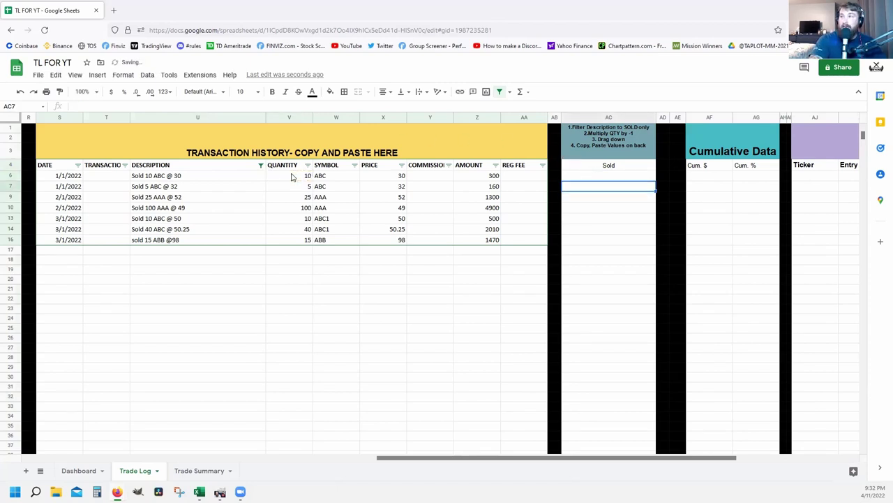
pyautogui.click(631, 175)
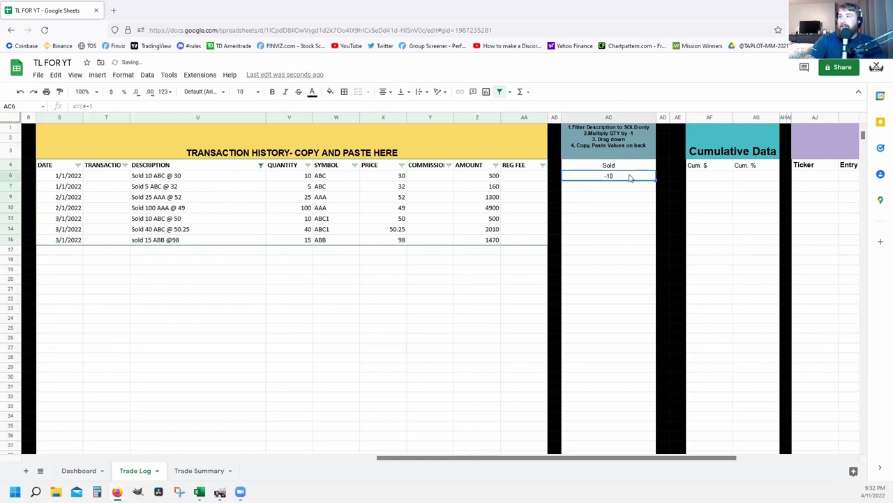
pyautogui.moveTo(654, 178); pyautogui.dragTo(650, 240)
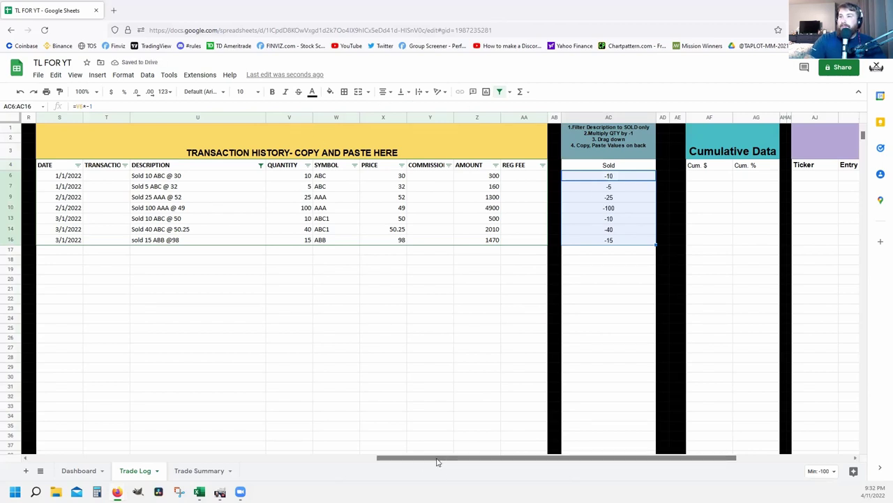
pyautogui.moveTo(436, 460); pyautogui.dragTo(146, 459)
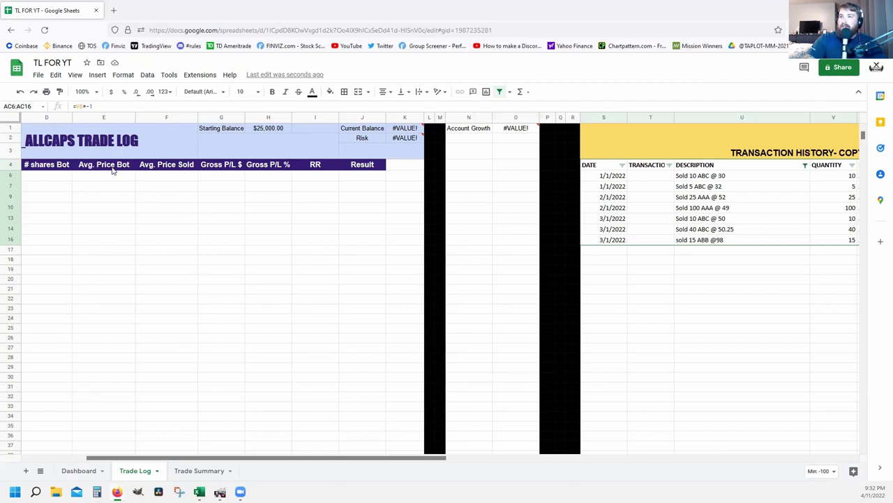
pyautogui.moveTo(439, 461); pyautogui.dragTo(529, 461)
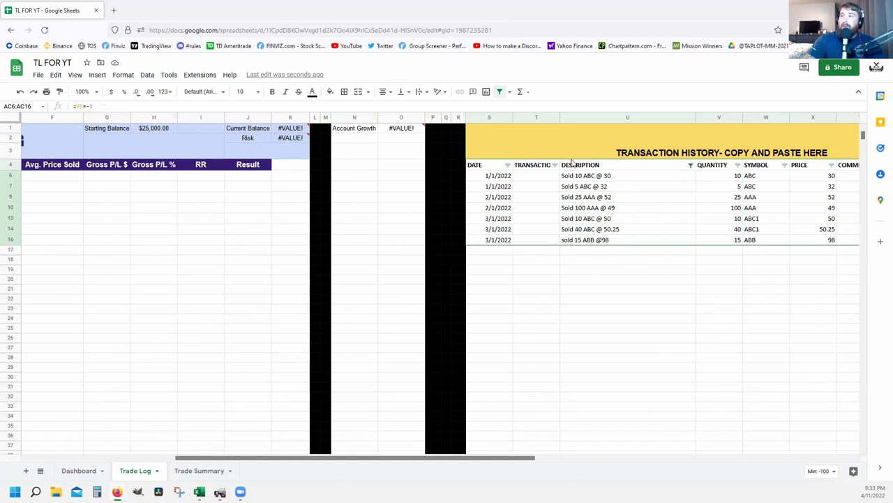
pyautogui.moveTo(329, 457); pyautogui.dragTo(259, 455)
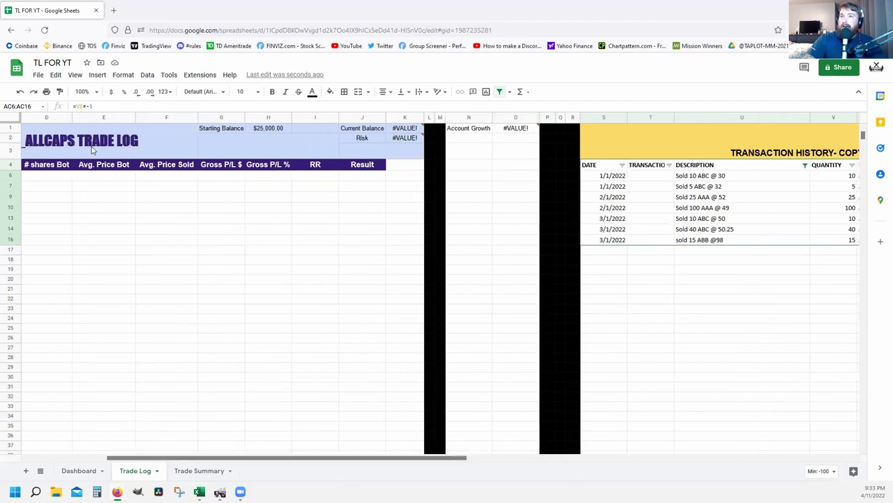
pyautogui.moveTo(365, 458); pyautogui.dragTo(566, 470)
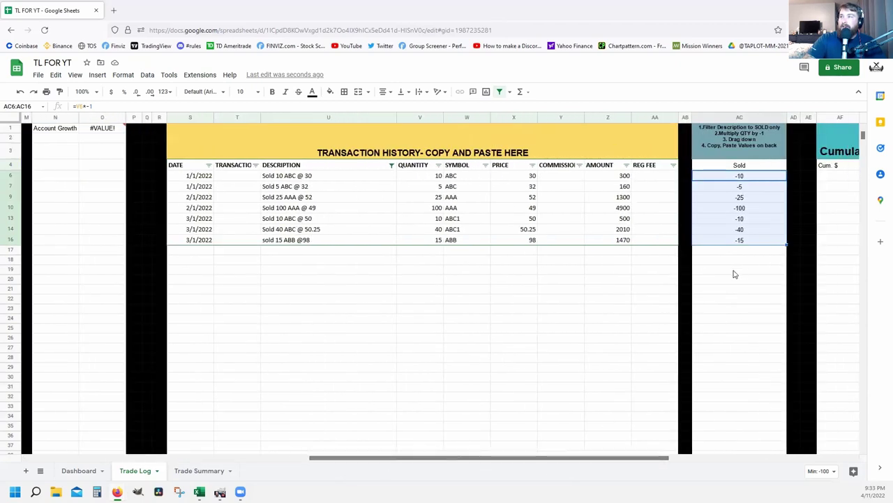
# Copy the Sold column results AC6:AC16 and paste them as values only over the Quantity cells starting at V6
pyautogui.click(733, 272)
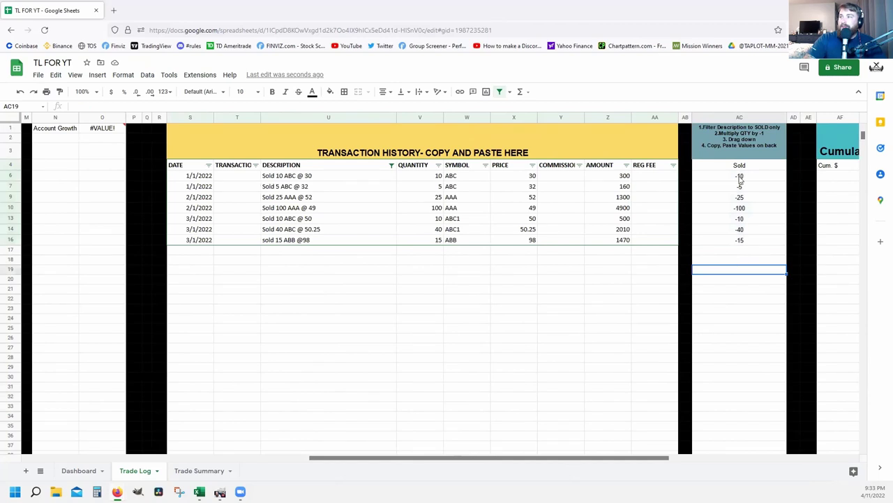
pyautogui.click(740, 177)
pyautogui.keyDown('shift'); pyautogui.click(756, 242); pyautogui.keyUp('shift')
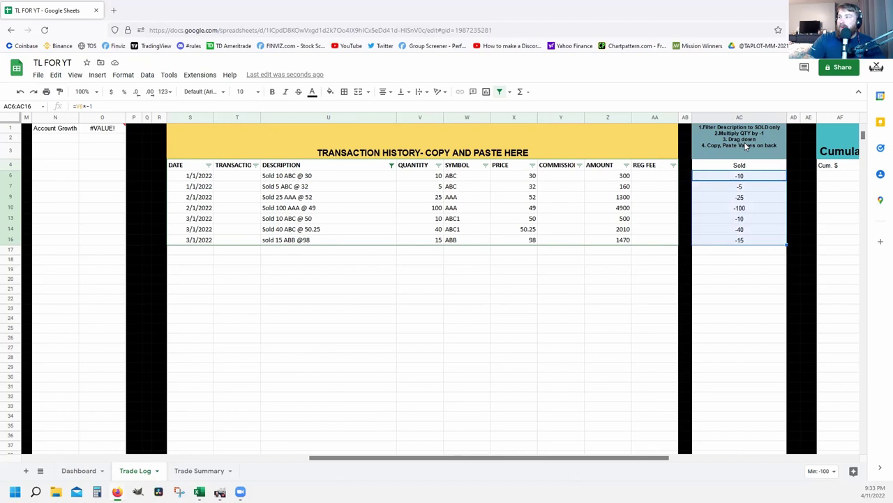
pyautogui.click(776, 231)
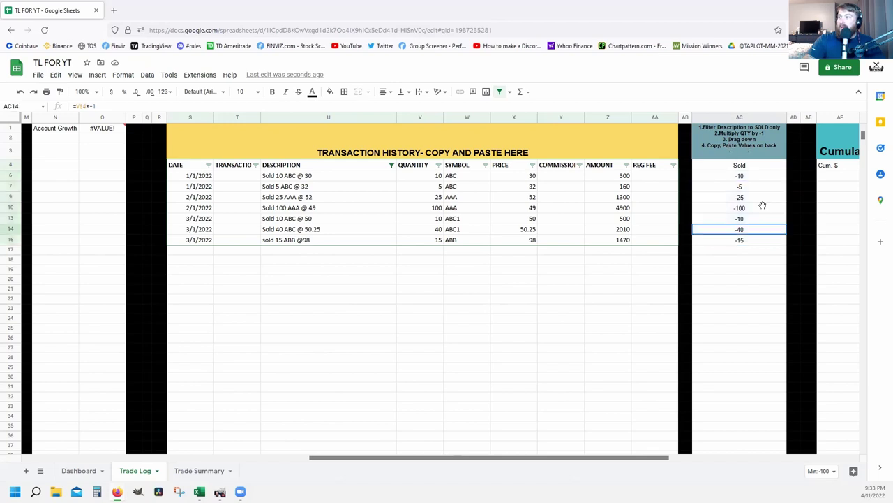
pyautogui.click(731, 178)
pyautogui.keyDown('shift'); pyautogui.click(753, 244); pyautogui.keyUp('shift')
pyautogui.hotkey('ctrl', 'c')
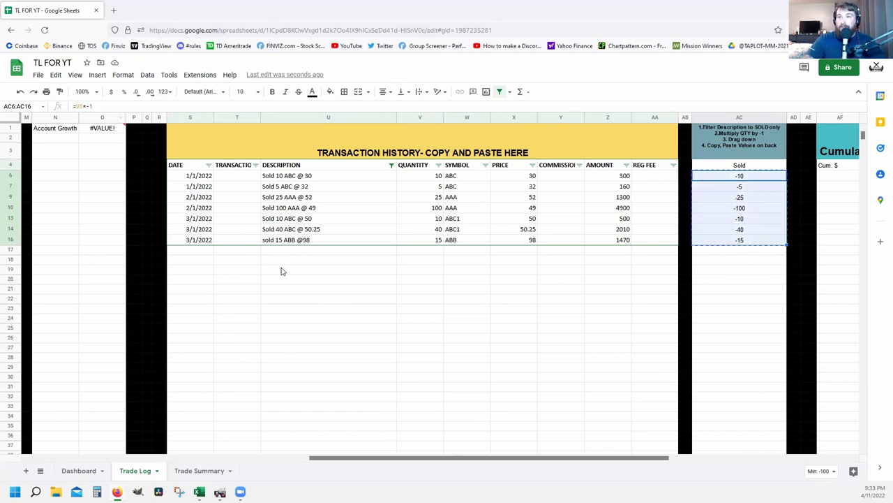
pyautogui.click(414, 176)
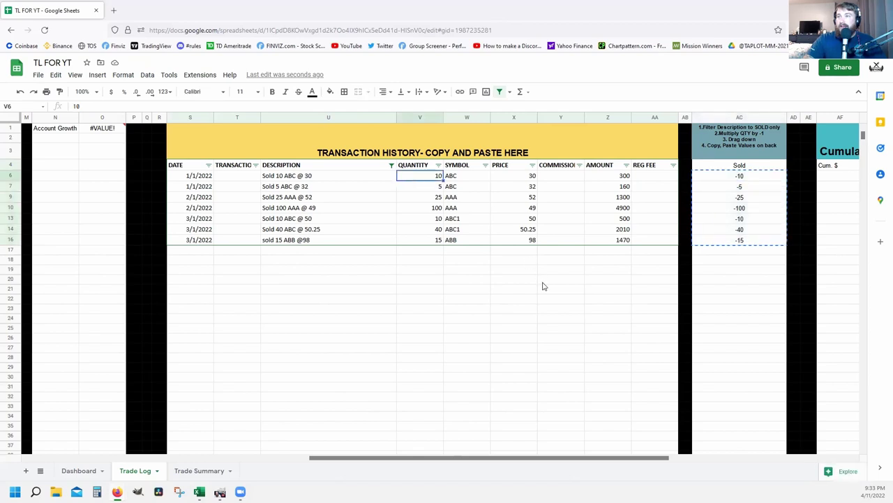
pyautogui.click(38, 75)
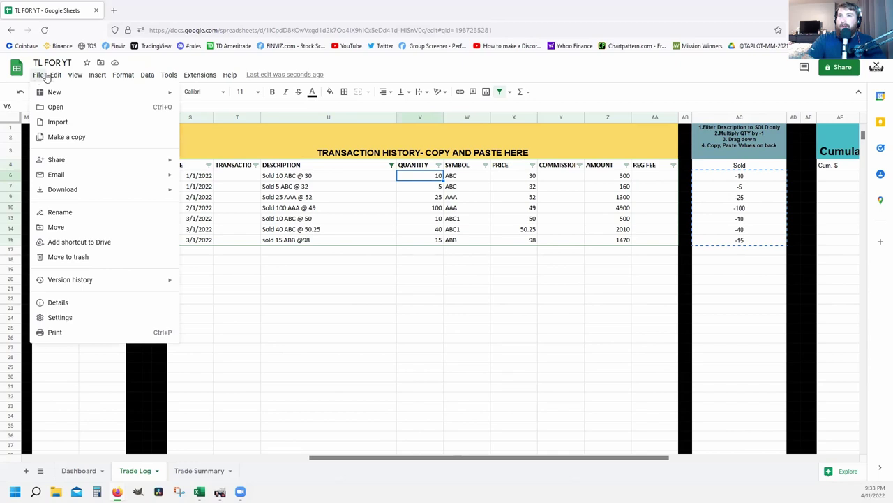
pyautogui.moveTo(55, 74)
pyautogui.moveTo(112, 176)
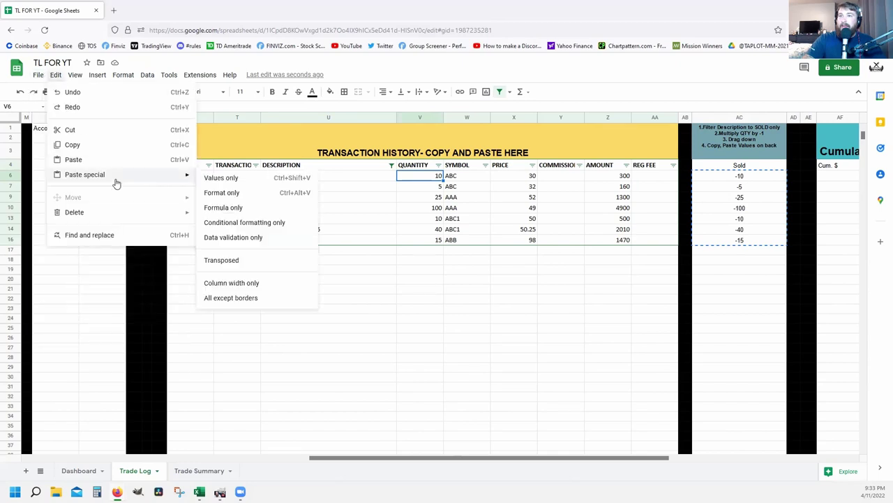
pyautogui.click(225, 179)
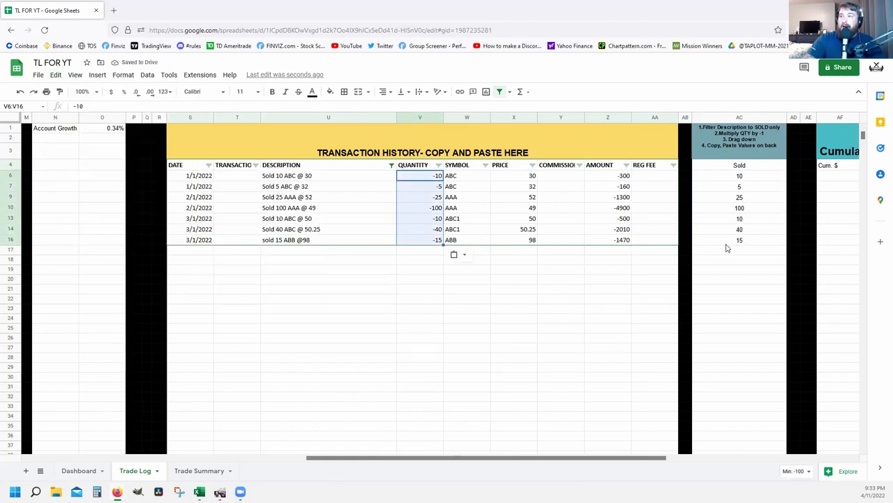
# Reset the Description filter to include all values so every bought and sold transaction is listed
pyautogui.click(392, 165)
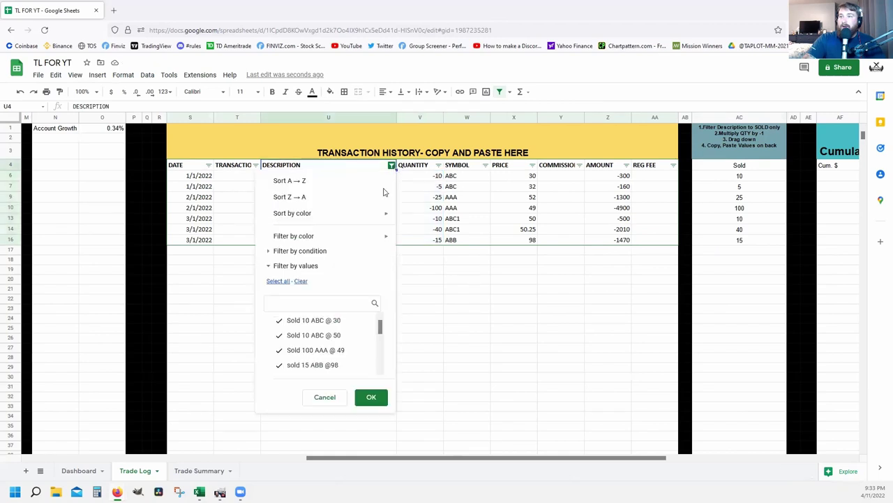
pyautogui.click(300, 280)
pyautogui.click(278, 281)
pyautogui.click(373, 401)
pyautogui.click(372, 396)
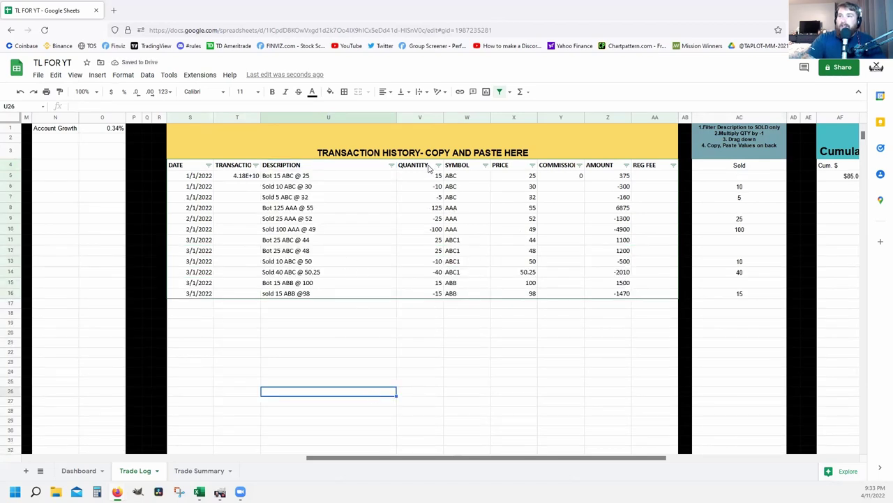
# Examine the bought and sold quantities in the transaction history and the # shares Bot formula in D5 of the trade log
pyautogui.click(335, 174)
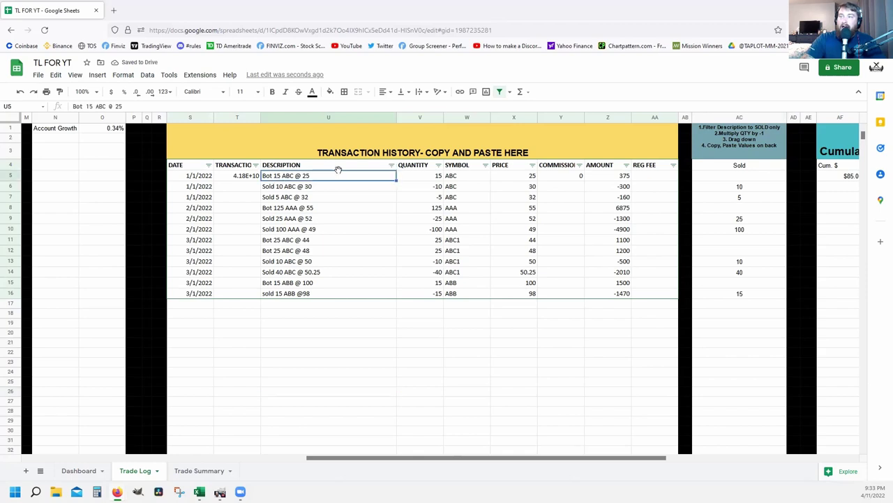
pyautogui.click(434, 181)
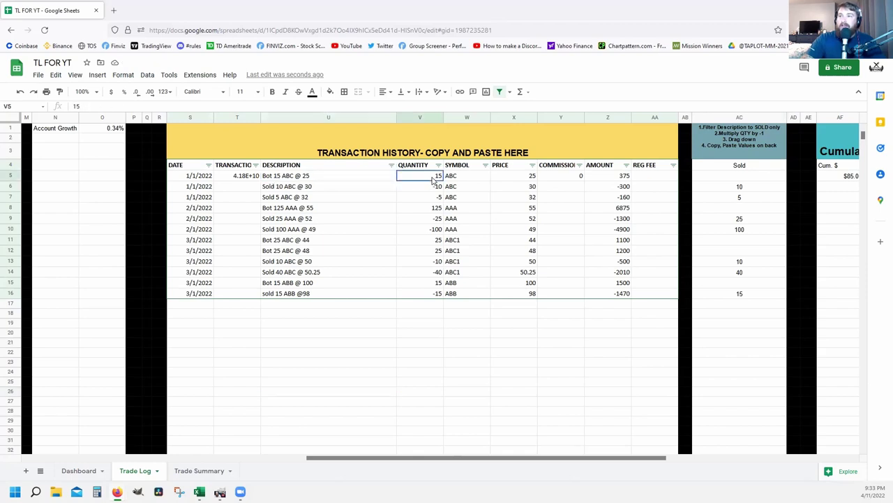
pyautogui.click(270, 189)
pyautogui.click(433, 188)
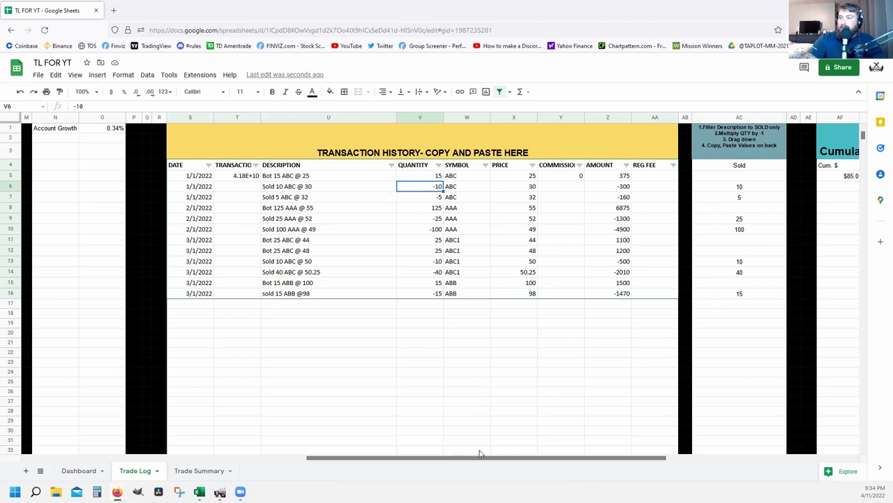
pyautogui.moveTo(479, 456); pyautogui.dragTo(170, 431)
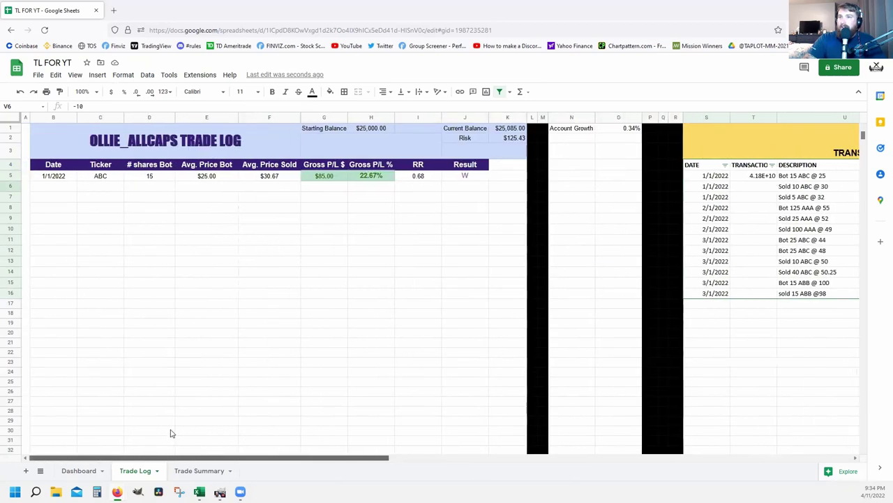
pyautogui.click(154, 177)
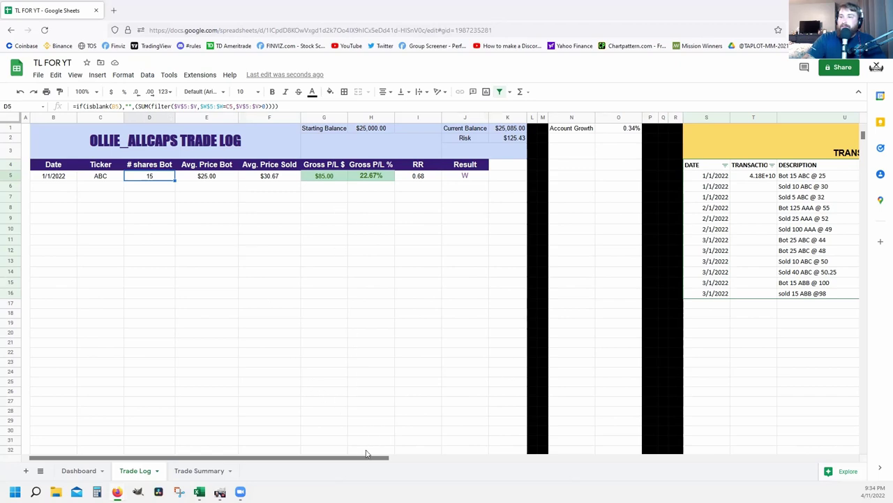
pyautogui.moveTo(374, 458); pyautogui.dragTo(518, 470)
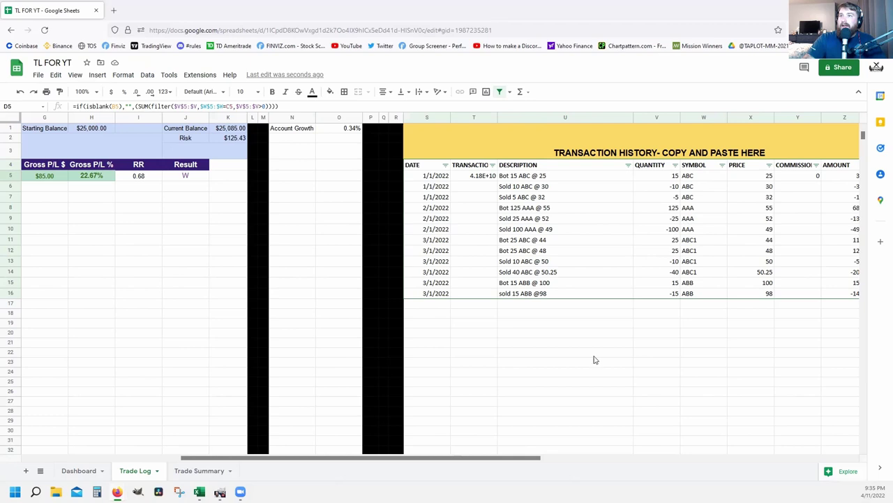
pyautogui.moveTo(389, 461); pyautogui.dragTo(137, 196)
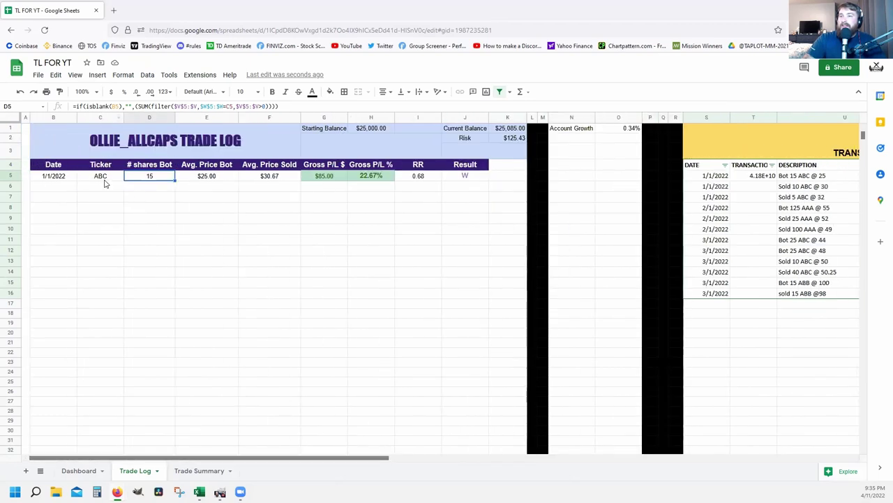
# Change the ticker in C5 of the trade log to AAA to test the lookup, and set it back to ABC
pyautogui.click(109, 179)
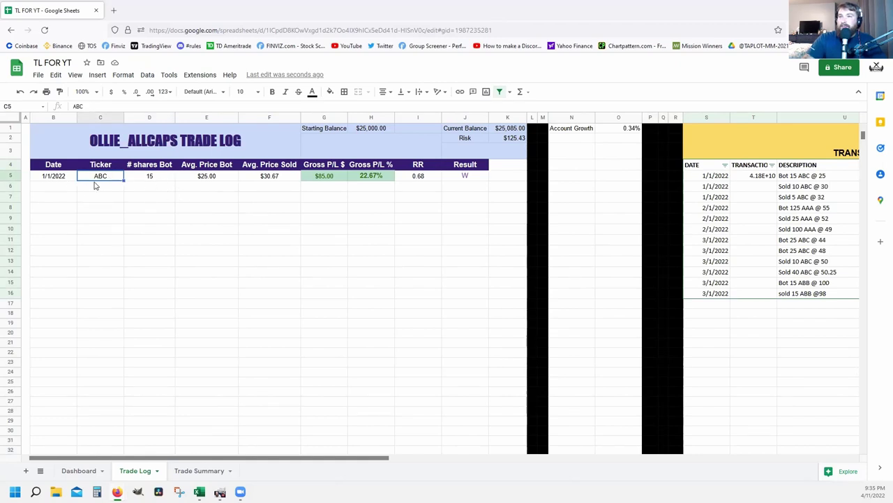
pyautogui.write('AAA')
pyautogui.press('Tab')
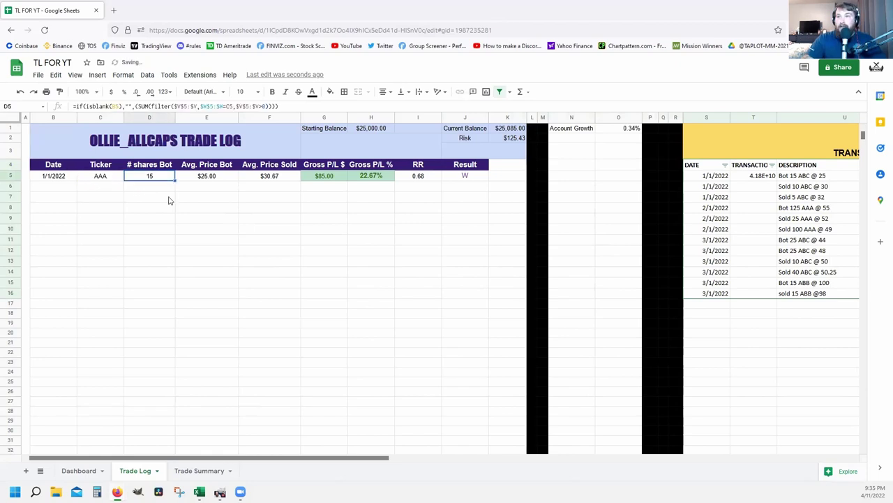
pyautogui.click(106, 178)
pyautogui.write('ABC')
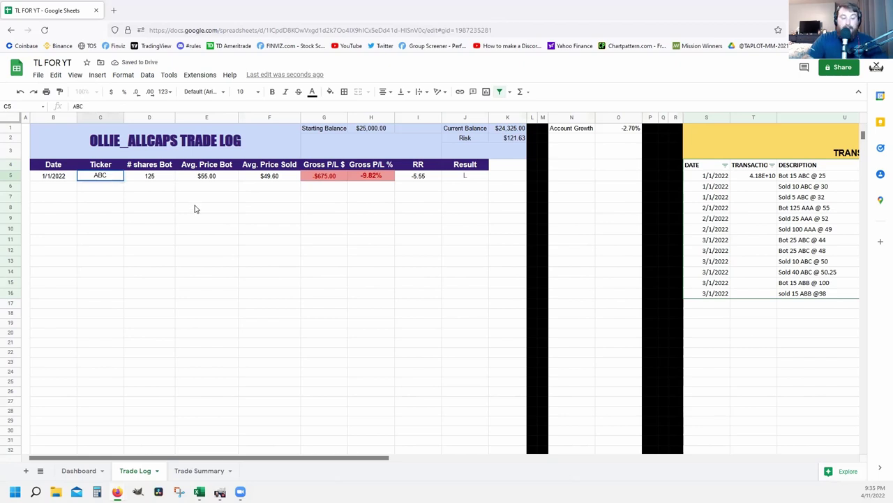
pyautogui.press('Tab')
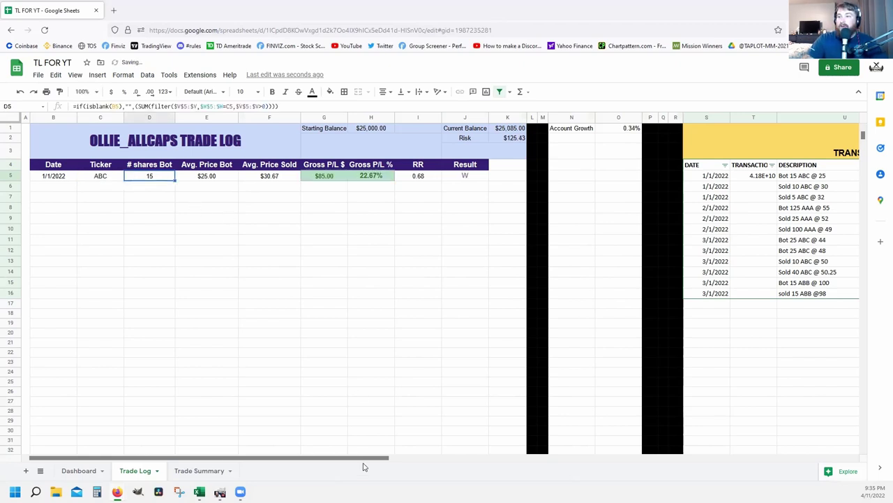
pyautogui.moveTo(372, 460); pyautogui.dragTo(504, 455)
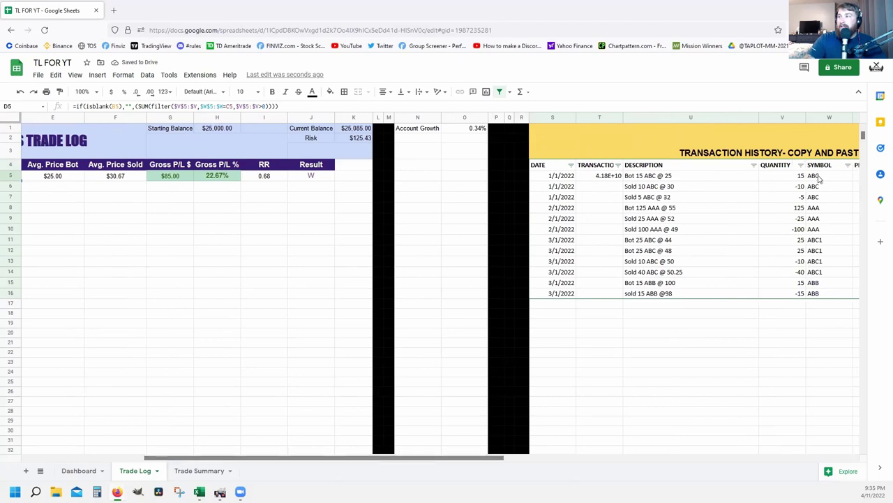
# Examine how the # shares Bot formula in D5 matches the ticker and positive quantities in the transaction history
pyautogui.hscroll(-10, 611, 389)
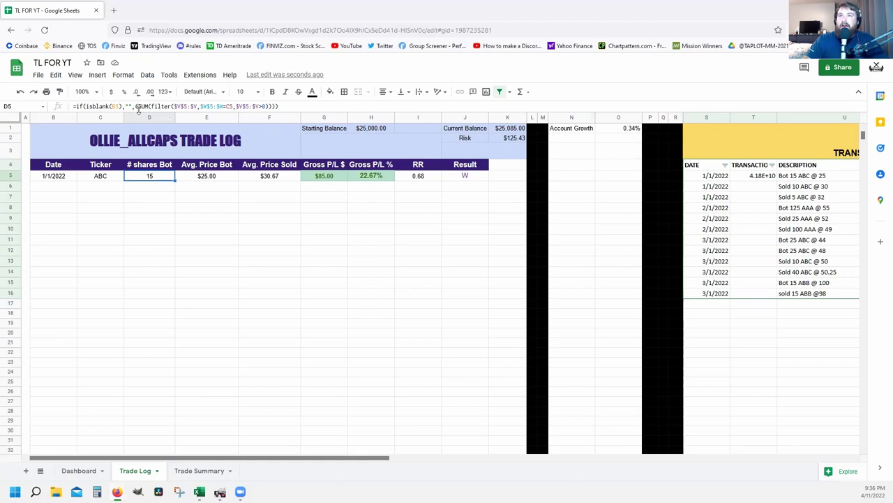
pyautogui.moveTo(135, 106); pyautogui.dragTo(72, 106)
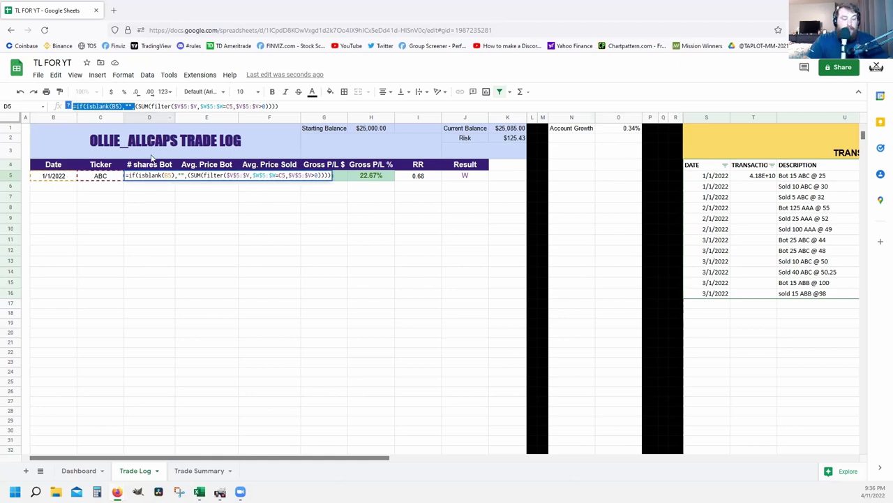
pyautogui.press('Escape')
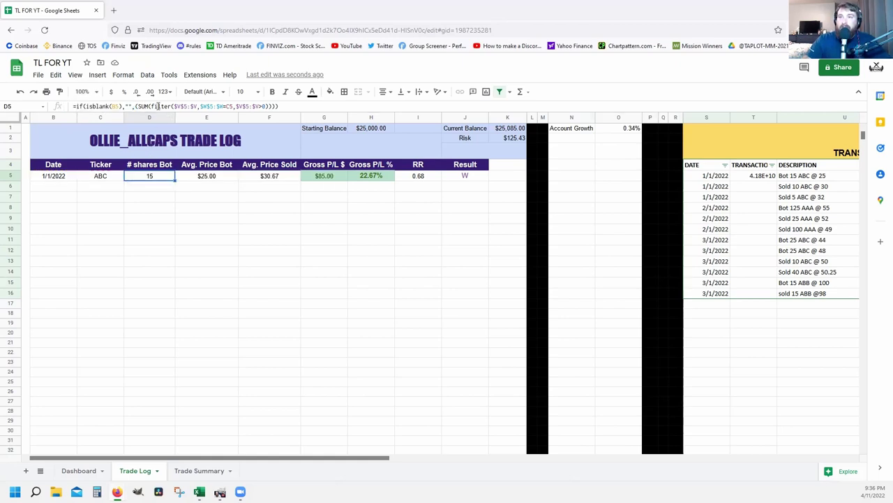
pyautogui.moveTo(361, 461); pyautogui.dragTo(503, 450)
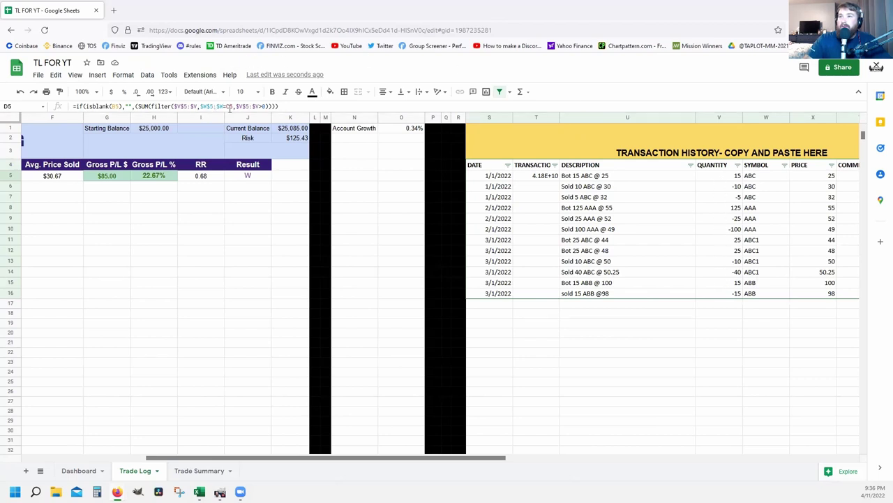
pyautogui.moveTo(232, 458); pyautogui.dragTo(96, 454)
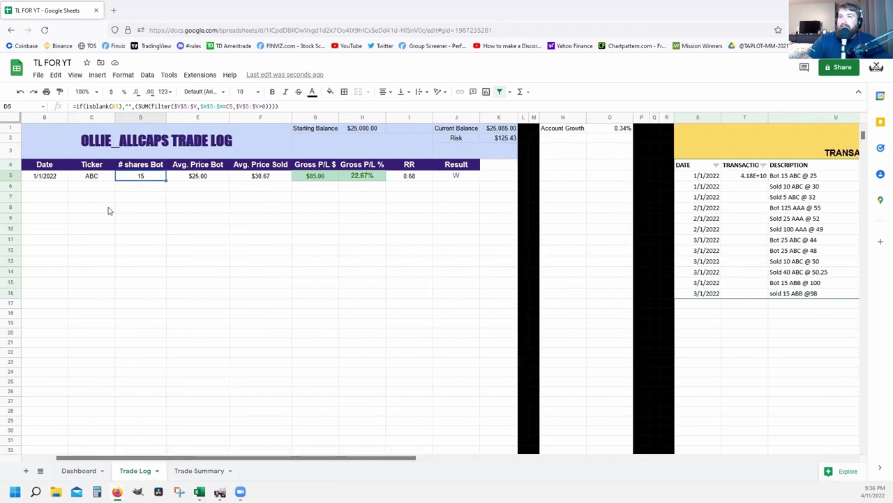
pyautogui.moveTo(323, 458); pyautogui.dragTo(405, 461)
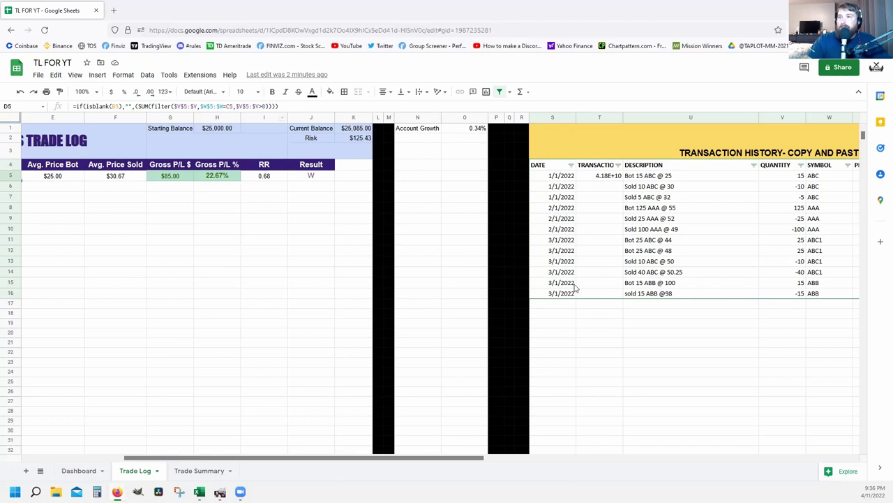
pyautogui.moveTo(272, 461); pyautogui.dragTo(194, 442)
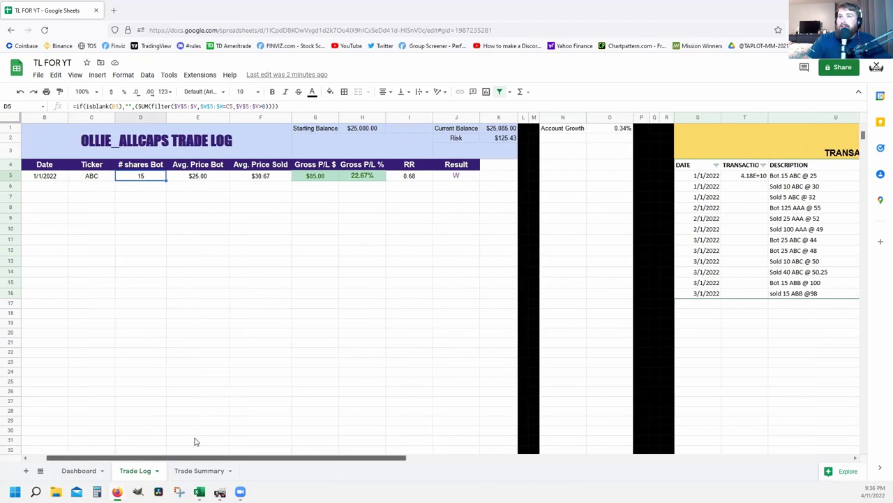
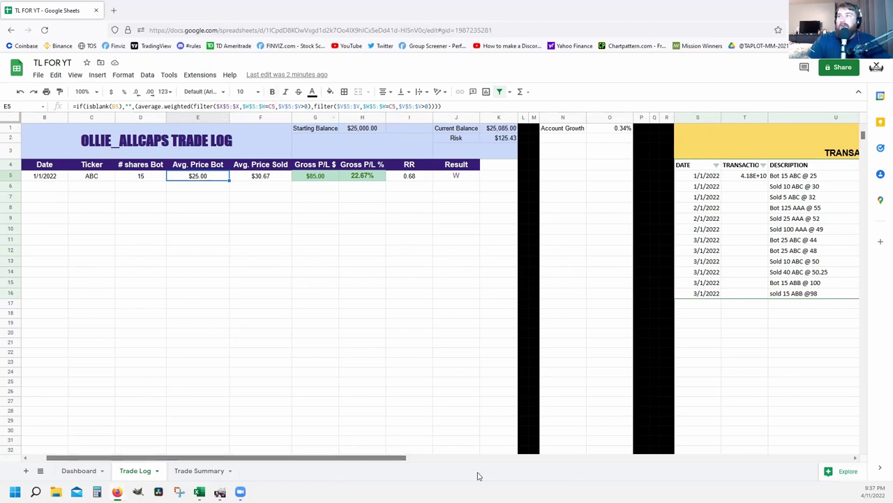
# Compare the weighted-average formulas for Avg. Price Bot in E5 and Avg. Price Sold in F5 with the transaction history and Sold column
pyautogui.moveTo(386, 458); pyautogui.dragTo(564, 473)
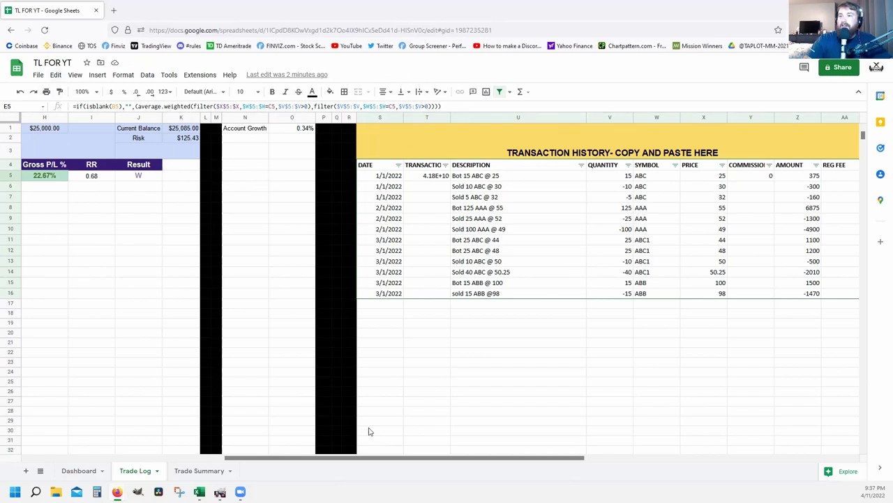
pyautogui.moveTo(352, 458); pyautogui.dragTo(190, 459)
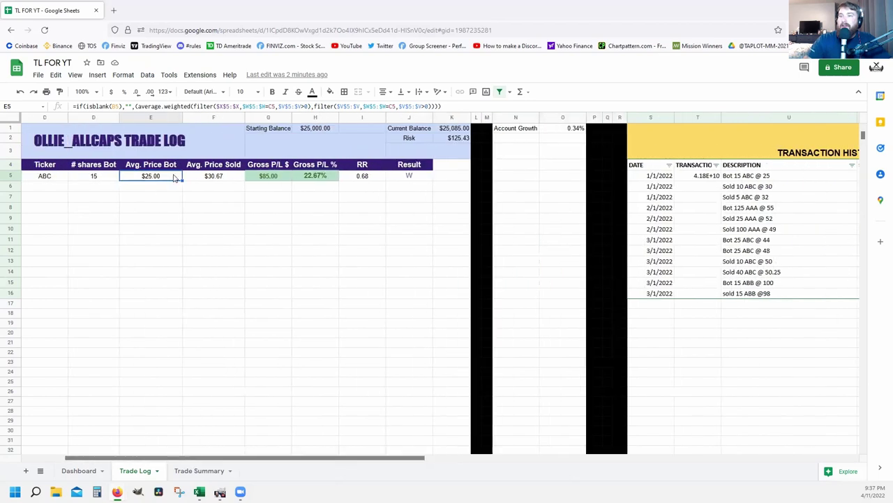
pyautogui.click(208, 177)
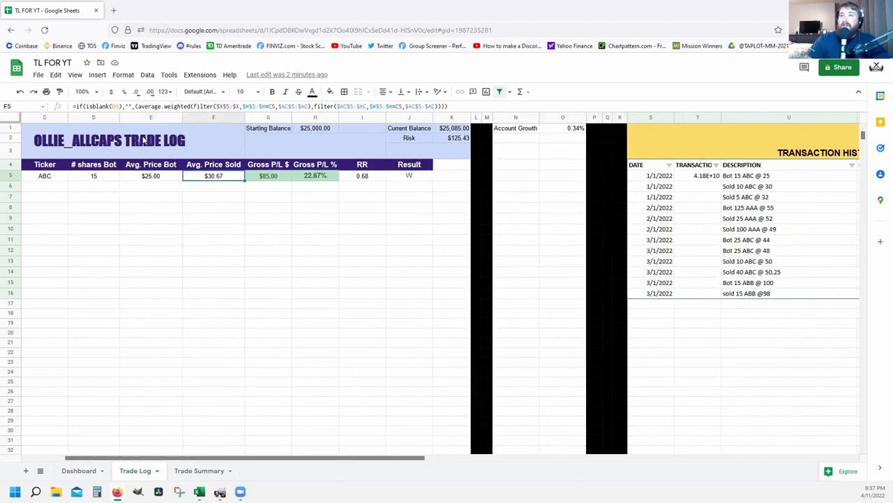
pyautogui.click(160, 177)
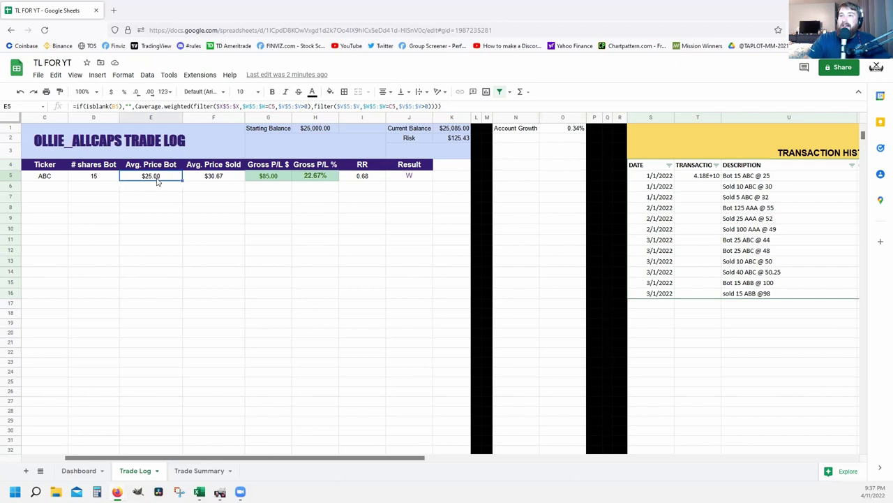
pyautogui.click(208, 181)
pyautogui.click(153, 179)
pyautogui.click(197, 179)
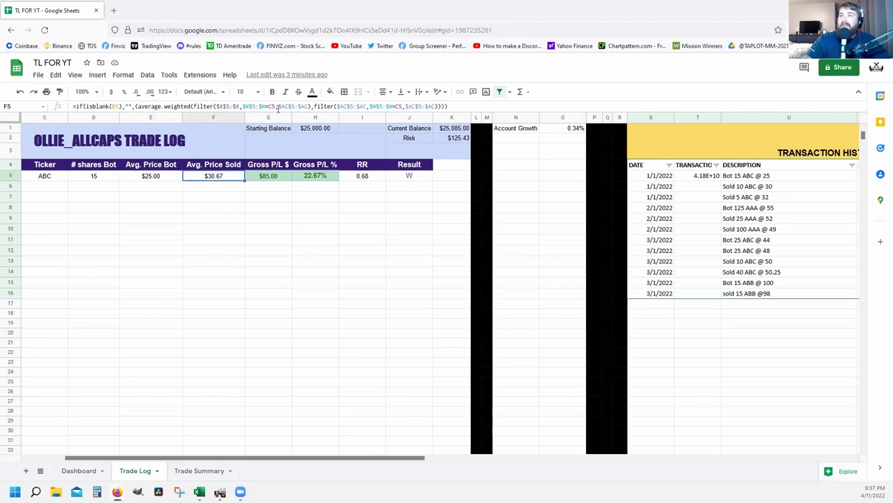
pyautogui.moveTo(388, 456); pyautogui.dragTo(750, 265)
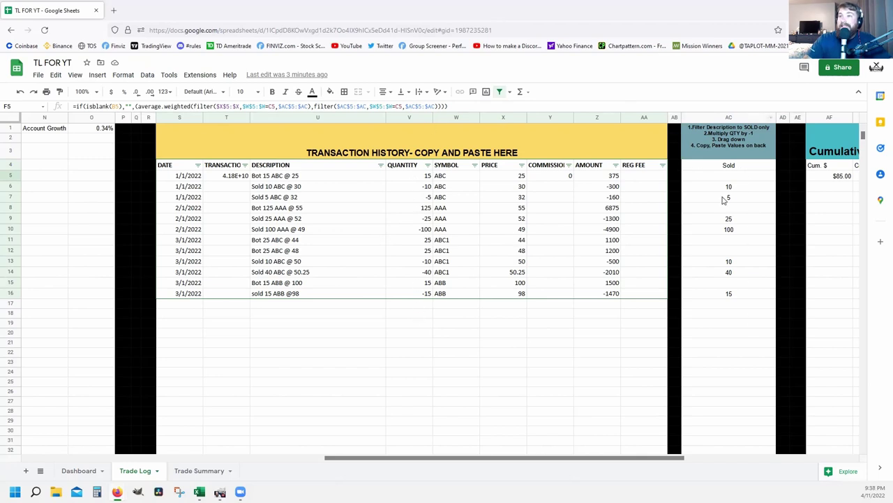
pyautogui.moveTo(412, 458); pyautogui.dragTo(118, 404)
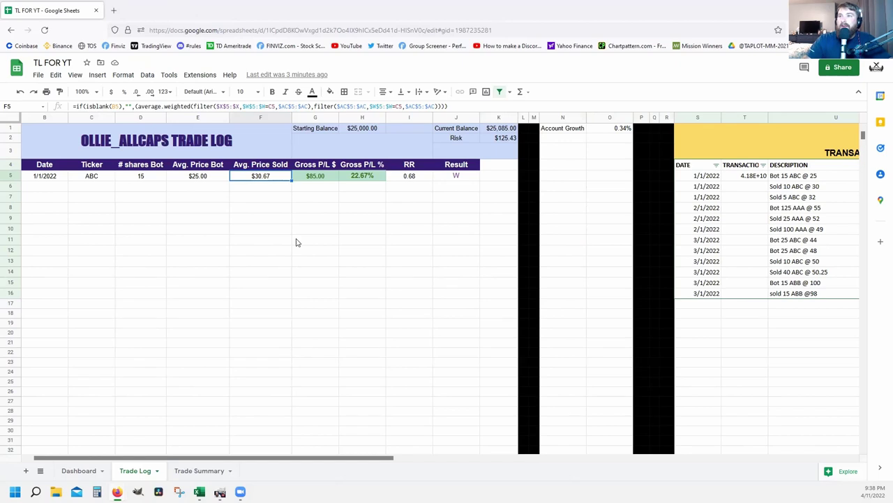
# Examine the Gross P/L $ formula in G5 and open the cell's conditional formatting rules
pyautogui.click(318, 178)
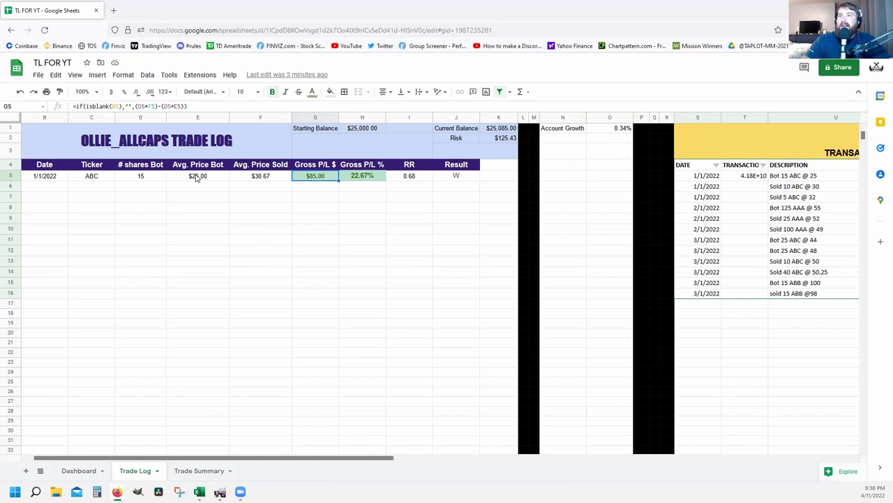
pyautogui.rightClick(319, 182)
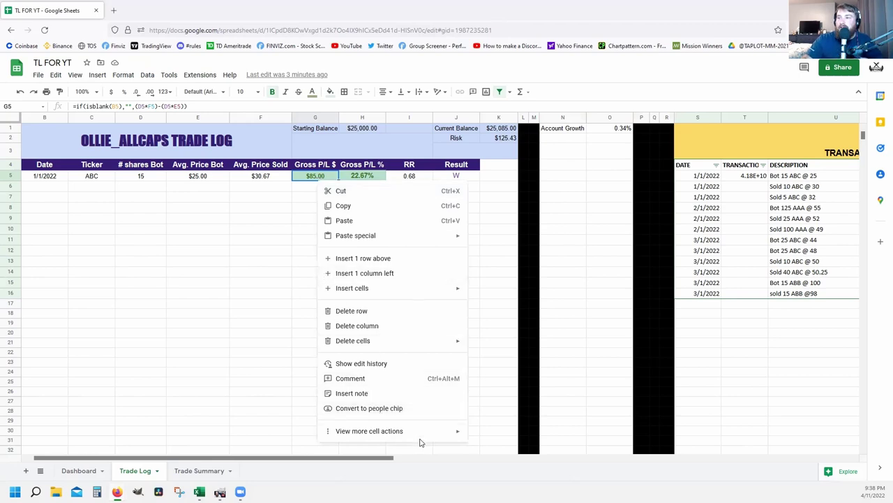
pyautogui.moveTo(425, 435)
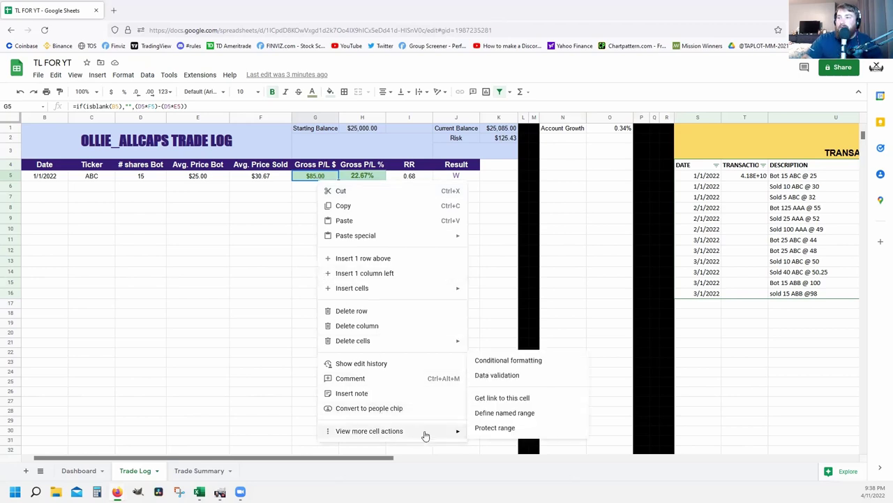
pyautogui.click(504, 360)
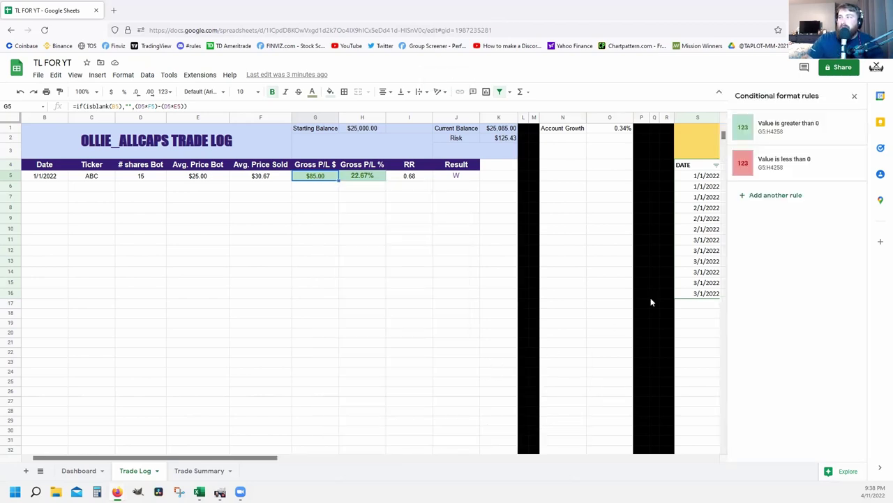
# Review the range, condition, text colour and fill of the greater-than-0 and less-than-0 formatting rules, and close the rules
pyautogui.click(816, 133)
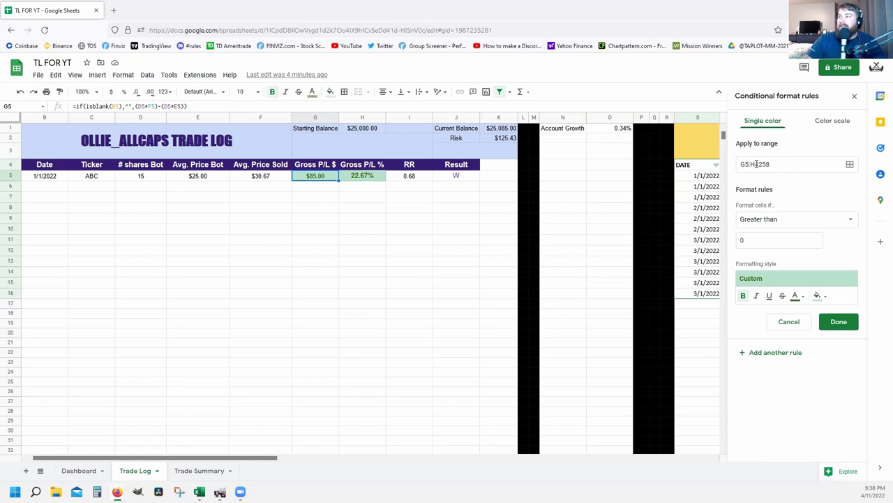
pyautogui.moveTo(756, 164); pyautogui.dragTo(779, 165)
pyautogui.click(779, 168)
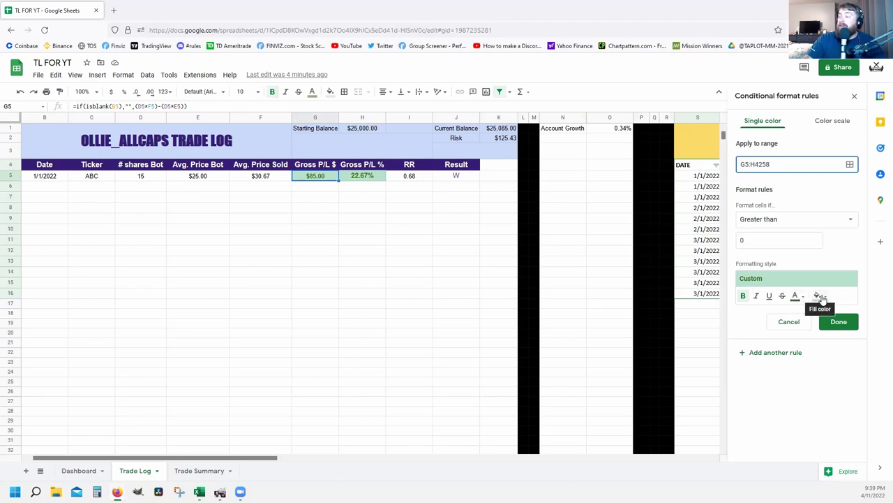
pyautogui.click(818, 296)
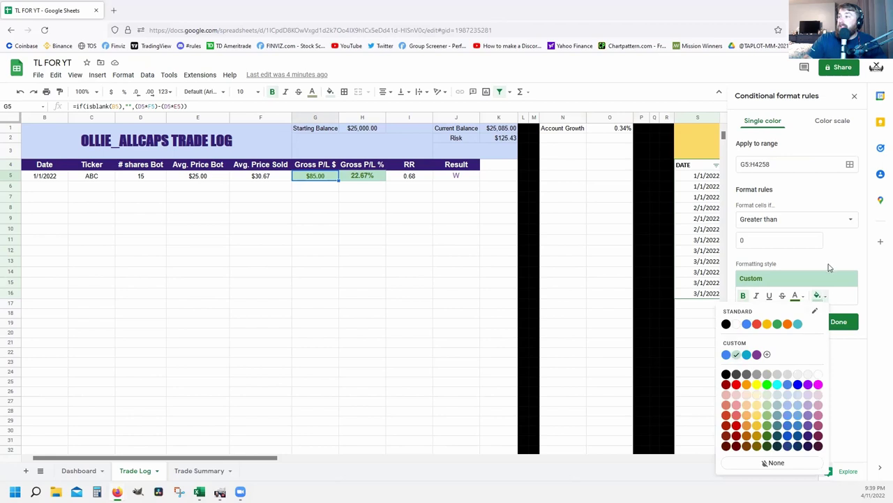
pyautogui.click(828, 264)
pyautogui.click(795, 295)
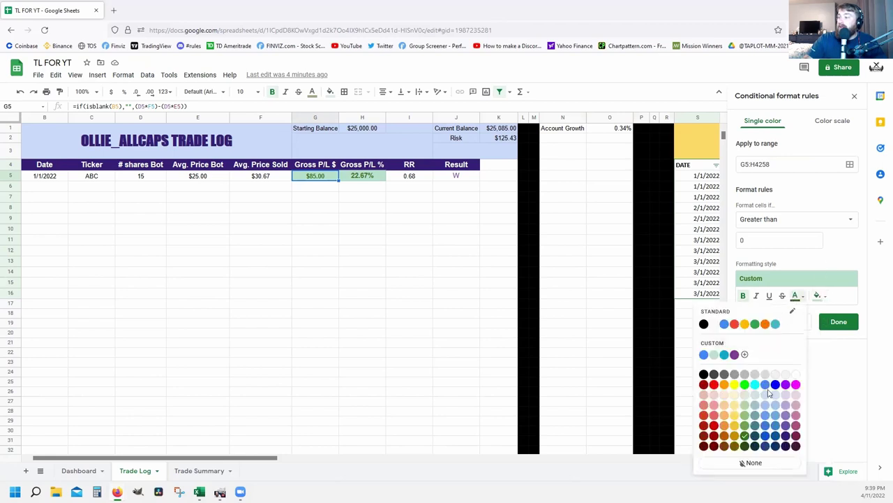
pyautogui.click(846, 244)
pyautogui.click(839, 321)
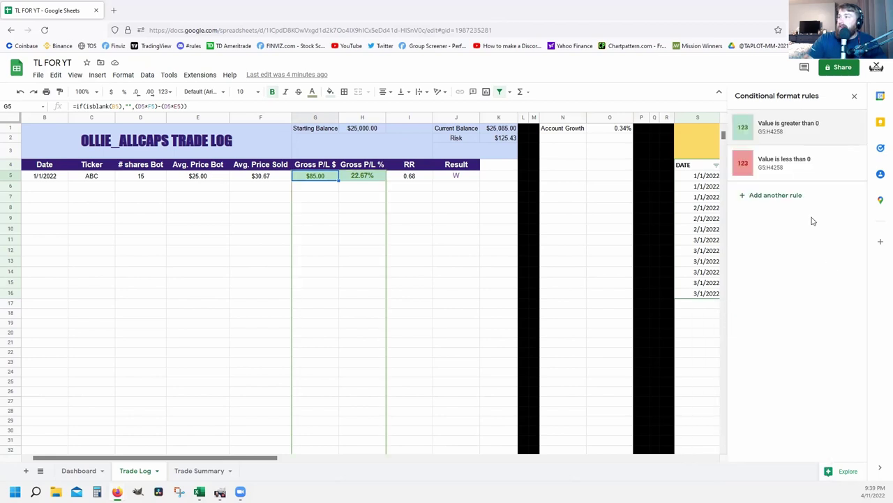
pyautogui.click(796, 174)
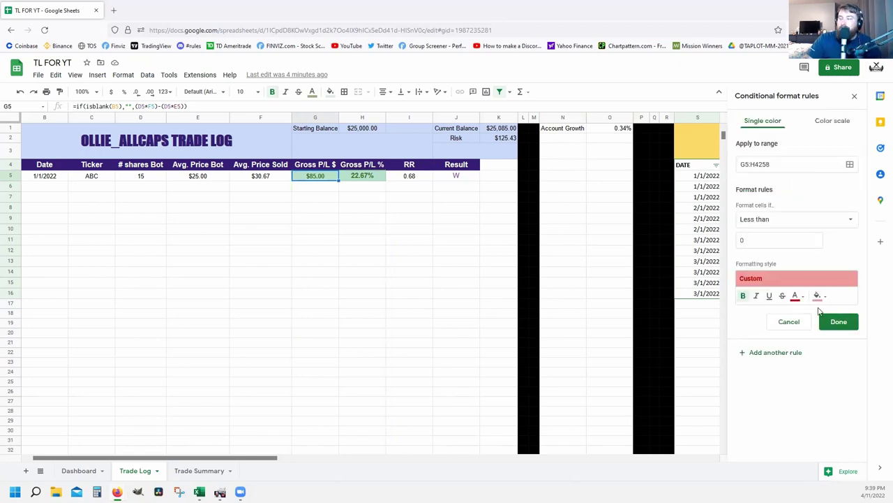
pyautogui.click(855, 100)
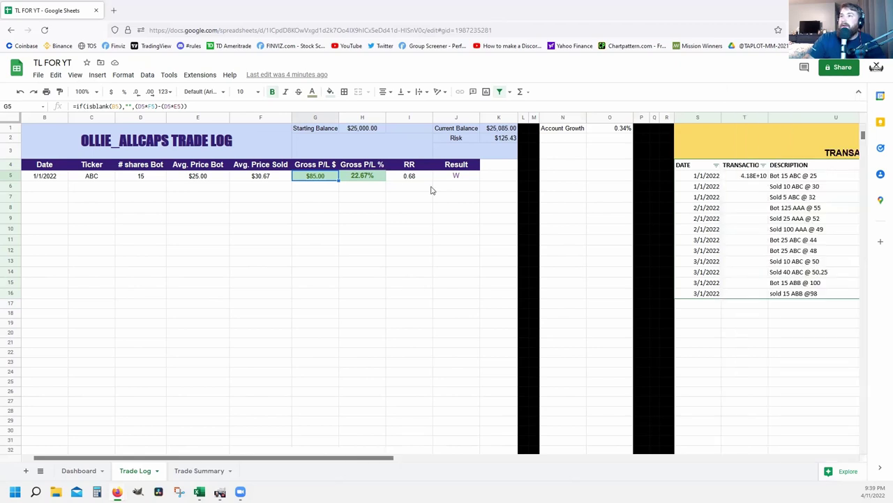
# Examine the Gross P/L % formula and number format in H5, and the RR formula in I5
pyautogui.click(350, 178)
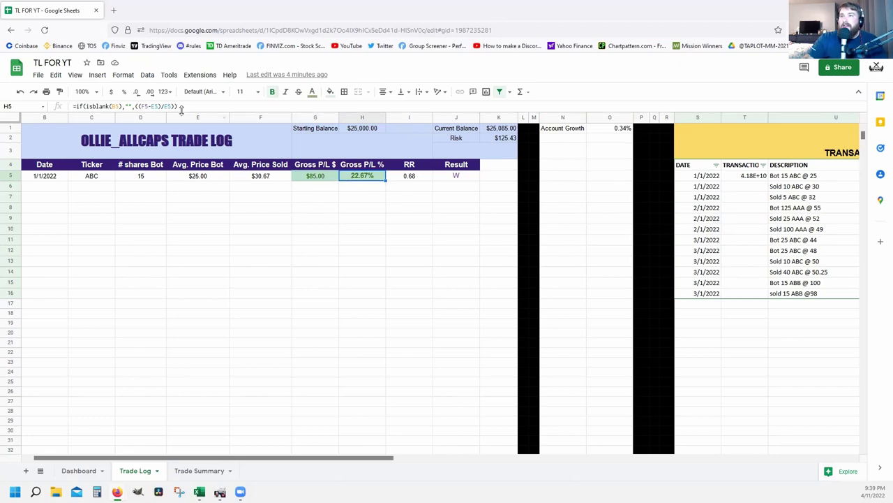
pyautogui.click(168, 93)
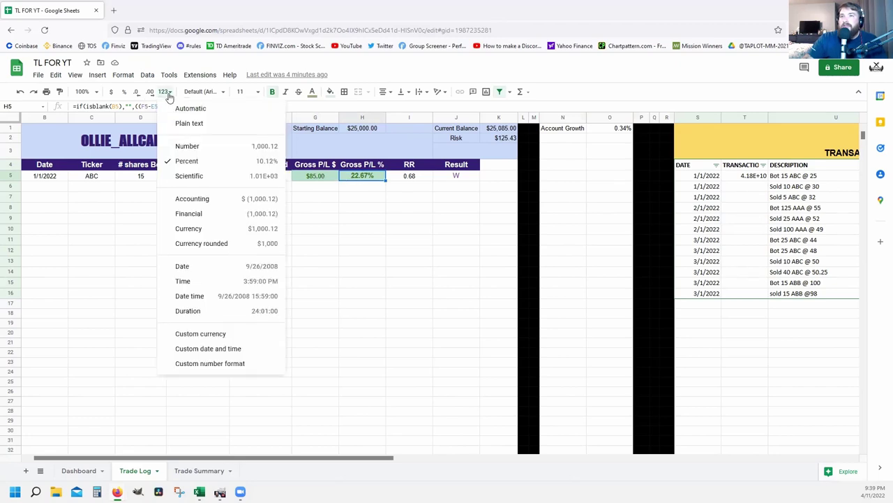
pyautogui.click(369, 178)
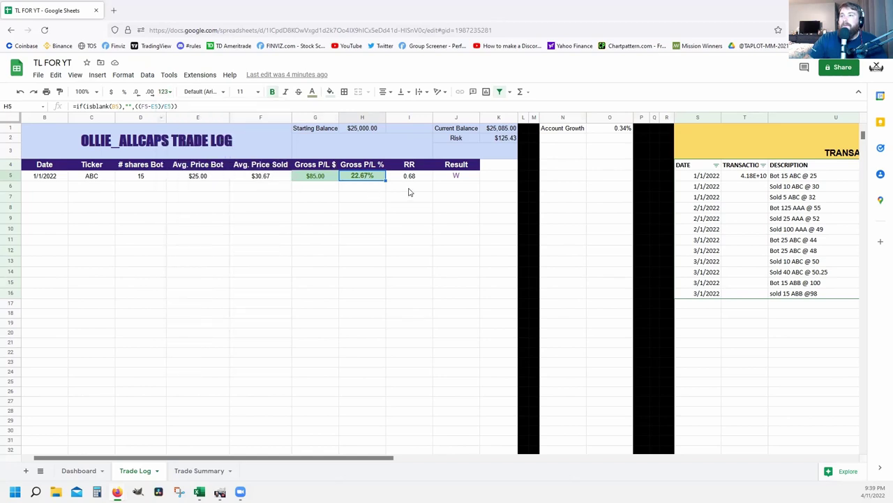
pyautogui.click(409, 180)
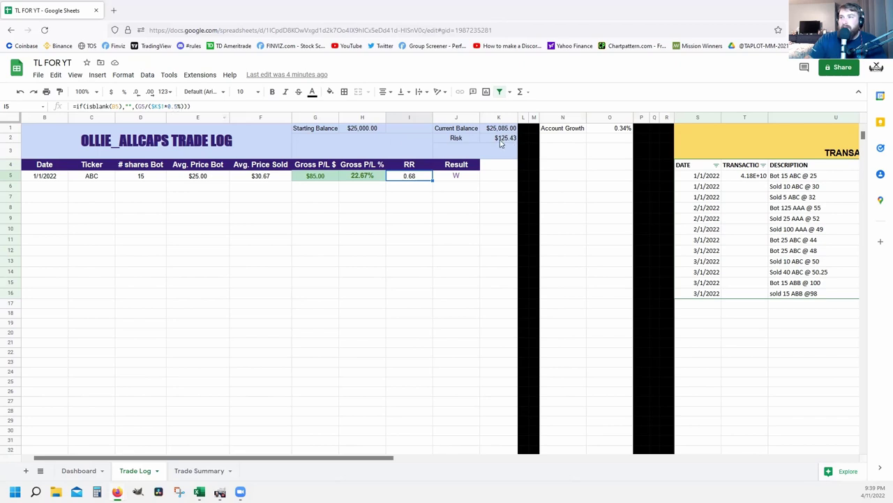
# Fill the Result formula from J5 down the column through J141
pyautogui.click(456, 175)
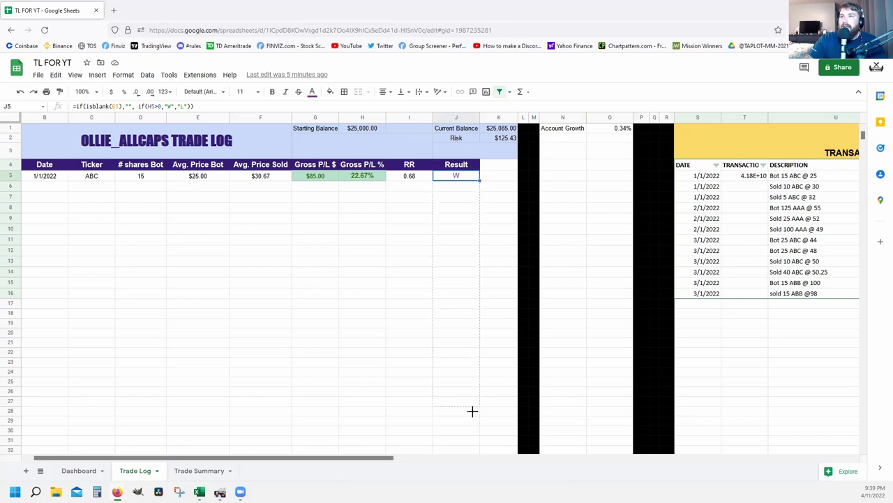
pyautogui.scroll(-2, 474, 411)
pyautogui.scroll(-20, 454, 411)
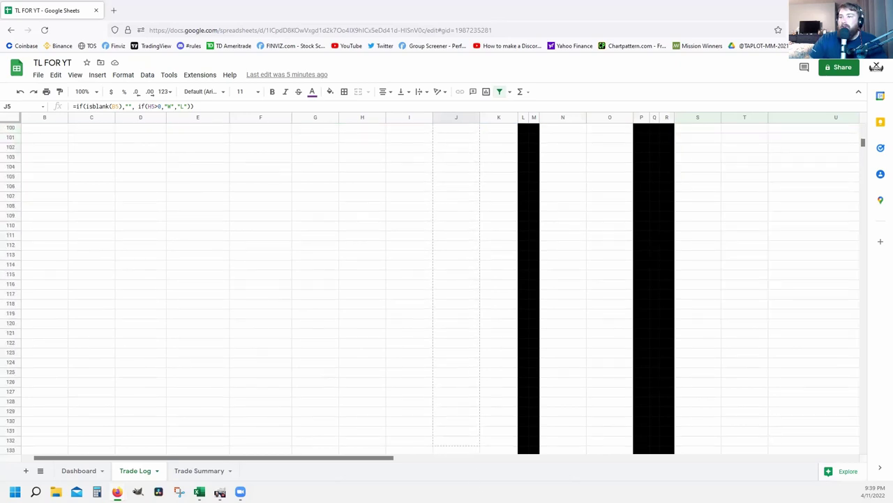
pyautogui.hotkey('ctrl', 'shift', 'Down')
pyautogui.scroll(20, 450, 314)
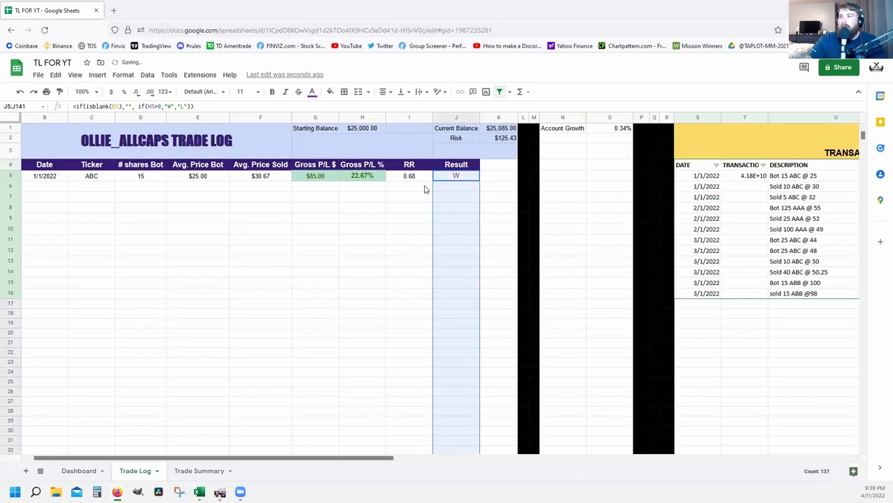
pyautogui.click(412, 182)
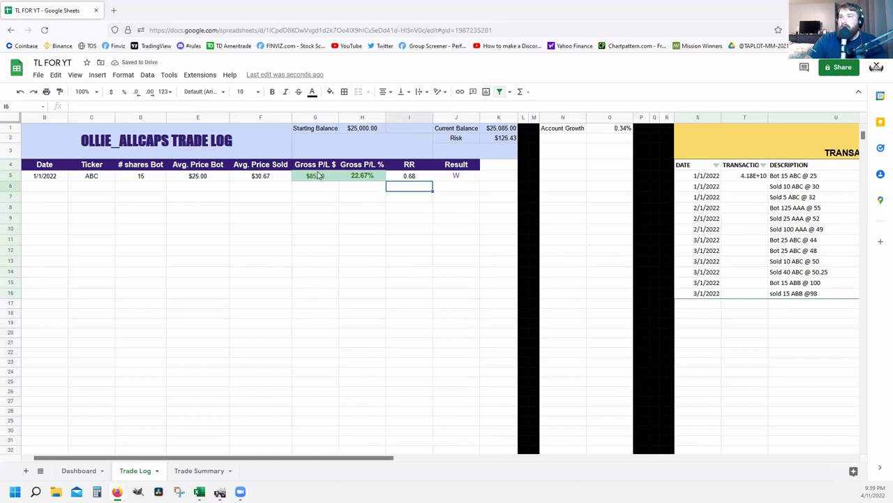
pyautogui.click(150, 178)
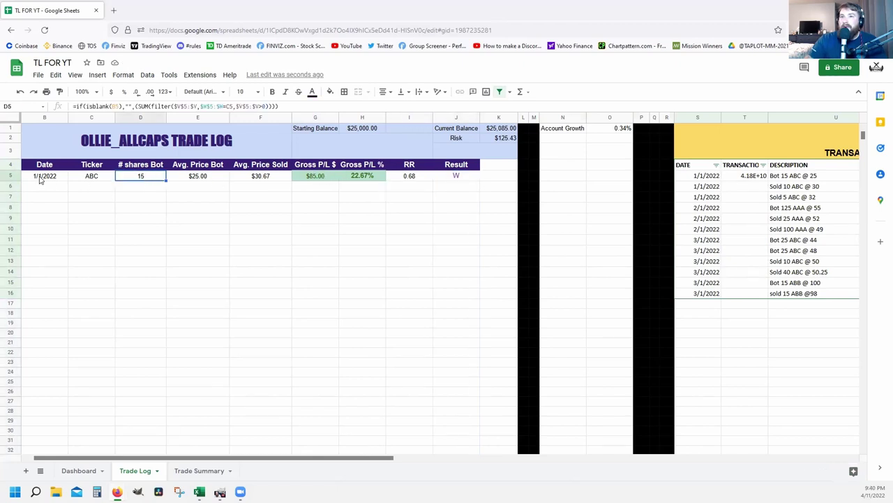
# Fill the # shares Bot formula from D5 through D75 and the Avg. Price Bot formula from E5 down its column
pyautogui.moveTo(166, 180); pyautogui.dragTo(180, 444)
pyautogui.scroll(5, 216, 237)
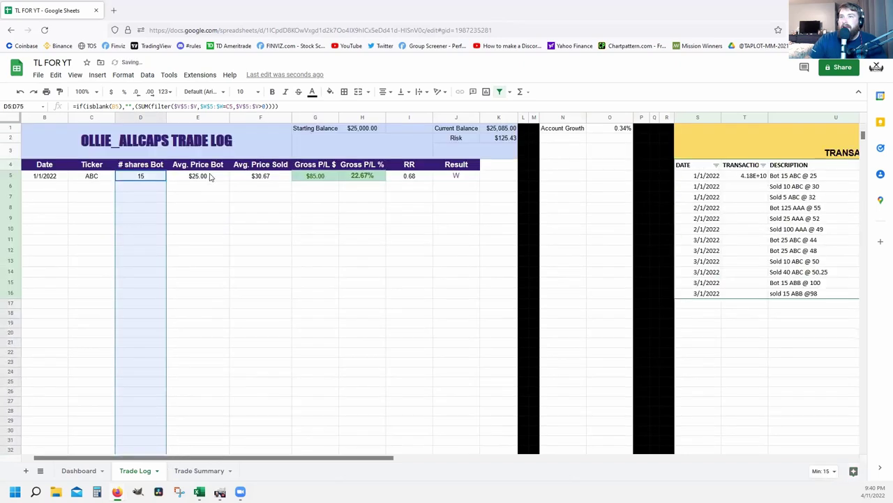
pyautogui.click(218, 178)
pyautogui.click(230, 179)
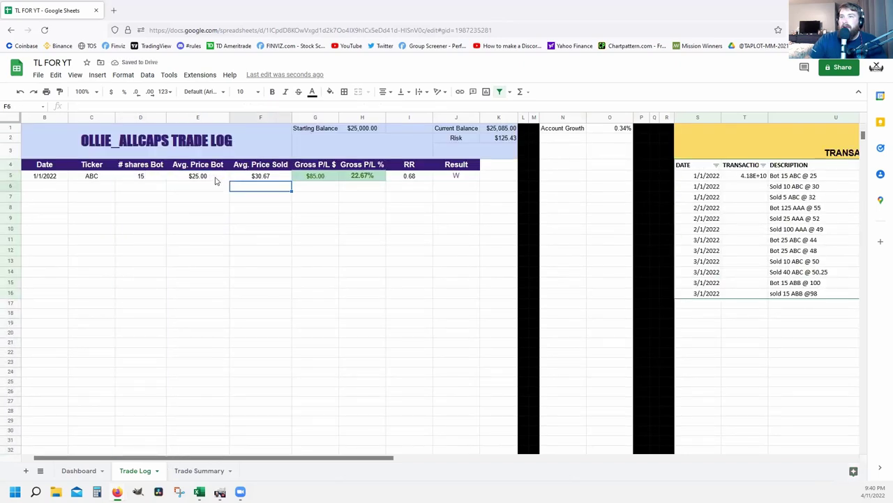
pyautogui.click(222, 180)
pyautogui.moveTo(229, 180); pyautogui.dragTo(245, 295)
pyautogui.scroll(5, 246, 279)
# Fill the Avg. Price Sold formula from F5 down its column and the Gross P/L $ formula from G5 through G39
pyautogui.click(261, 180)
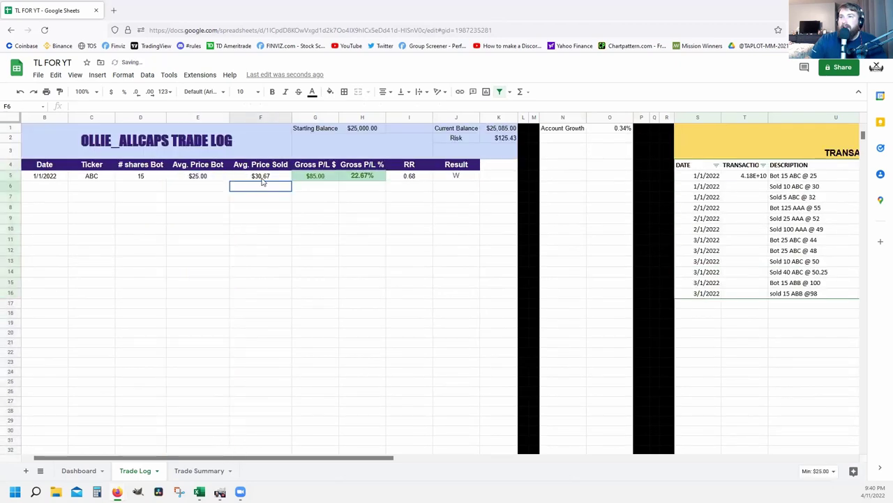
pyautogui.moveTo(292, 335); pyautogui.dragTo(311, 283)
pyautogui.scroll(5, 311, 283)
pyautogui.click(321, 177)
pyautogui.moveTo(339, 181); pyautogui.dragTo(337, 207)
pyautogui.scroll(-3, 372, 172)
pyautogui.scroll(3, 337, 207)
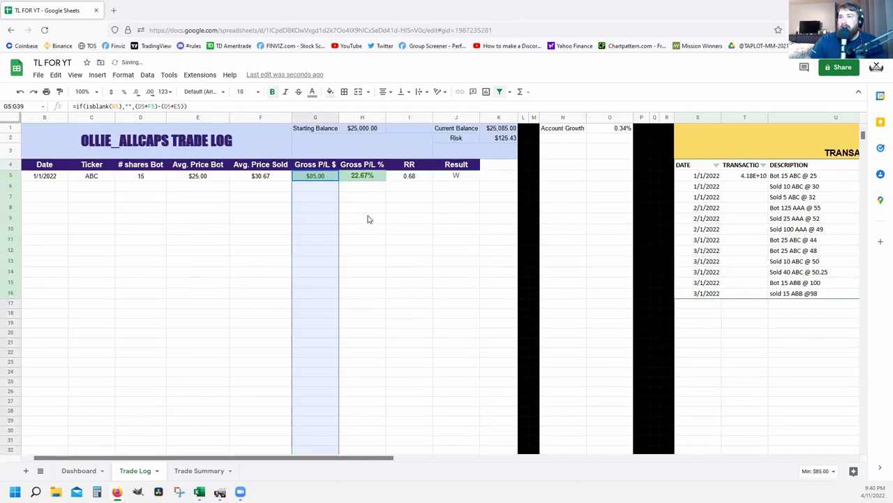
# Fill the Gross P/L % formula from H5 down its column and the RR formula from I5 through I72
pyautogui.click(367, 219)
pyautogui.click(377, 178)
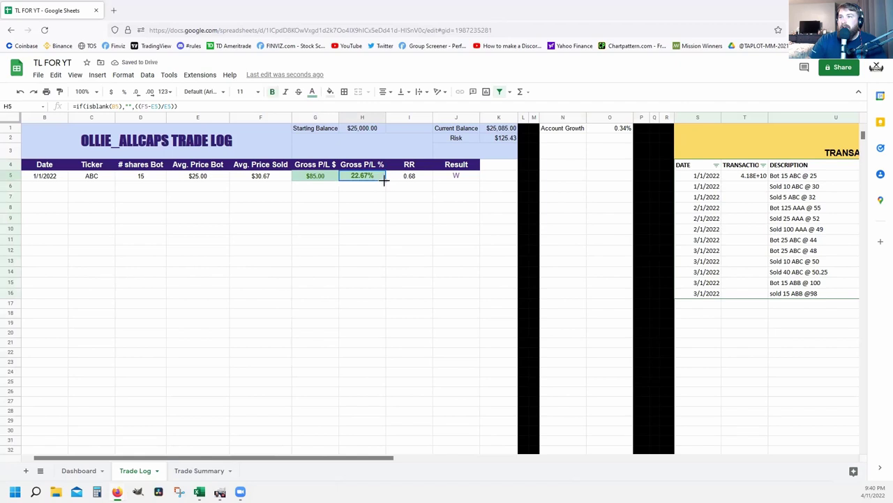
pyautogui.moveTo(386, 180); pyautogui.dragTo(384, 389)
pyautogui.scroll(10, 397, 349)
pyautogui.click(410, 177)
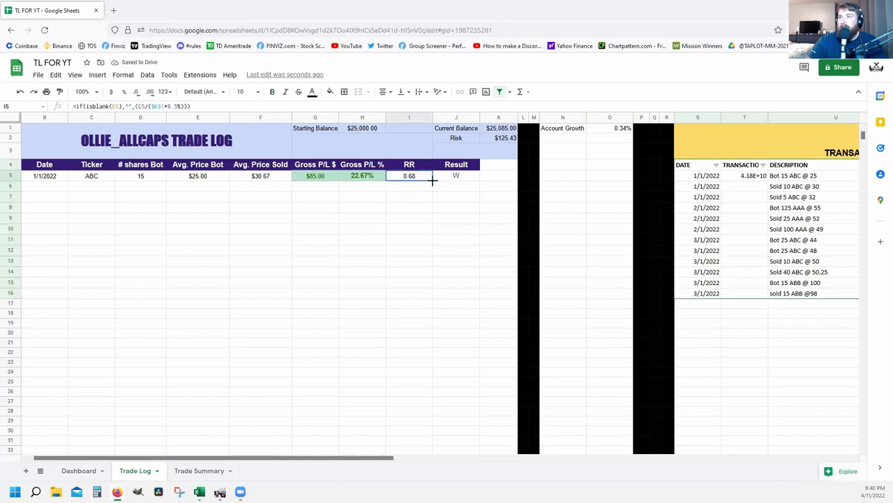
pyautogui.moveTo(432, 181); pyautogui.dragTo(324, 301)
pyautogui.scroll(10, 318, 289)
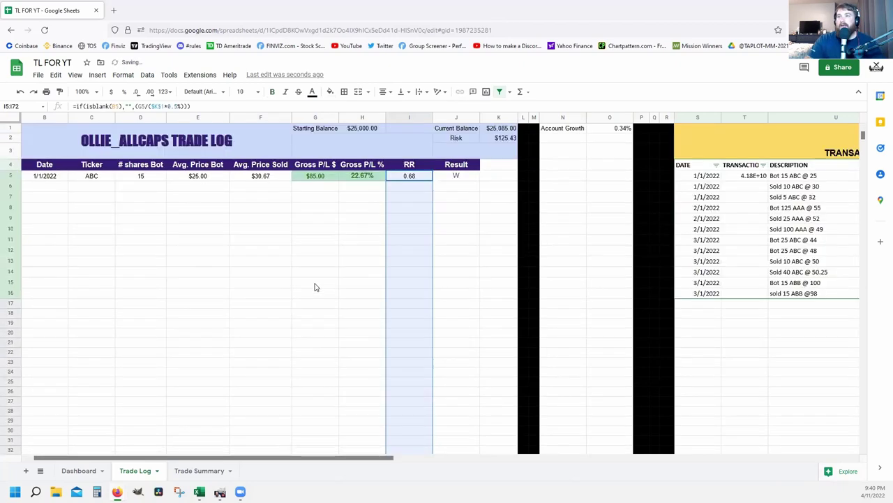
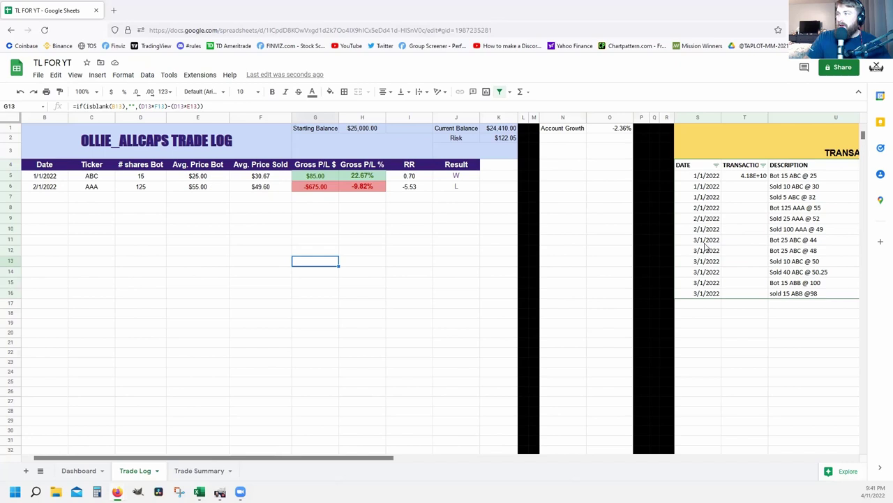
# Log a trade in row 7 with the date 3/1 and the ticker ABC
pyautogui.click(38, 199)
pyautogui.write('3/1')
pyautogui.press('Tab')
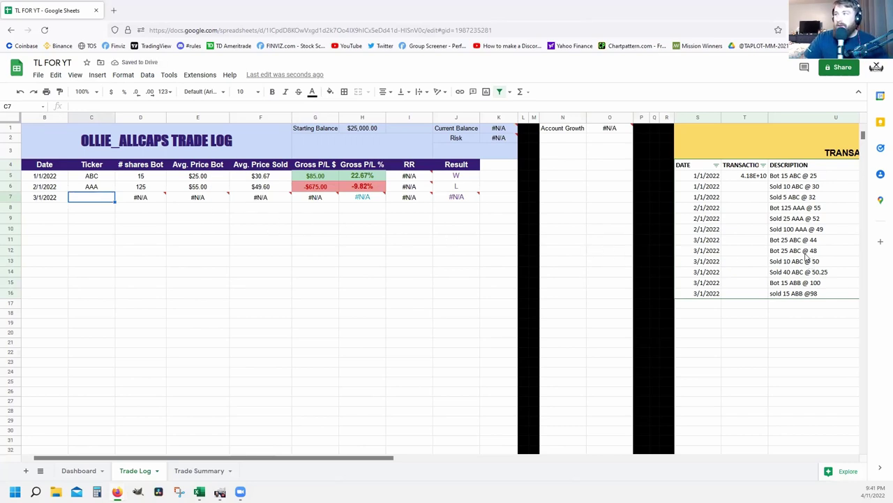
pyautogui.write('ABC')
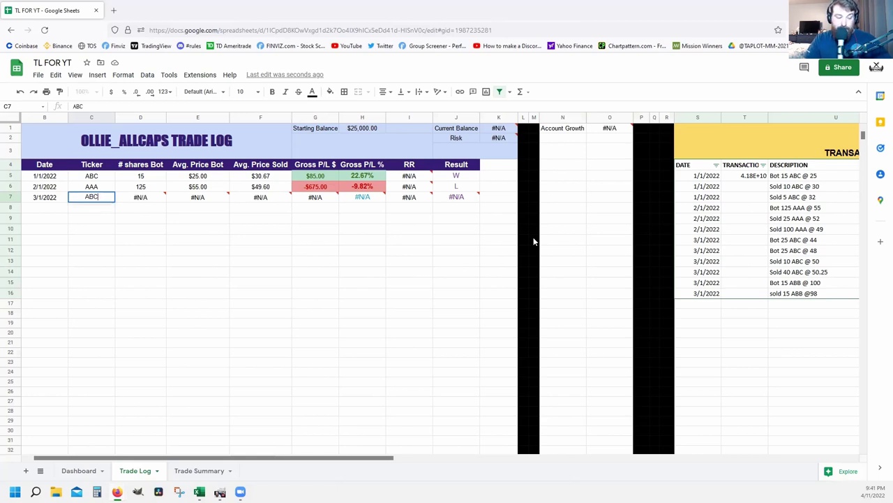
pyautogui.press('Tab')
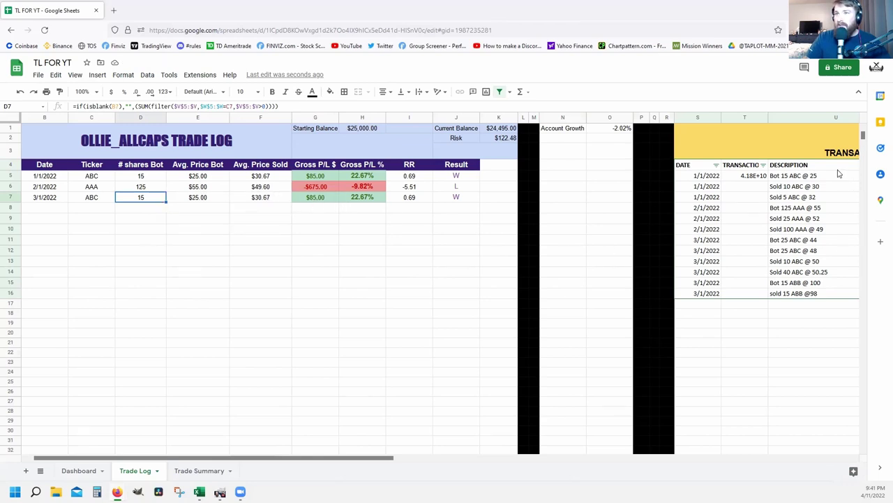
# Rename the symbol of the three 1/1/2022 ABC transactions in W5:W7 to ABC1
pyautogui.moveTo(335, 461); pyautogui.dragTo(473, 462)
pyautogui.click(758, 179)
pyautogui.doubleClick(761, 176)
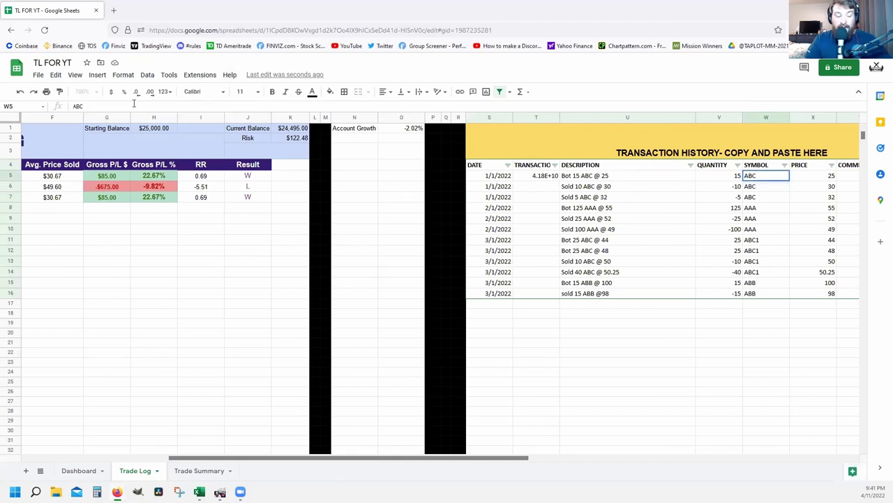
pyautogui.write('1')
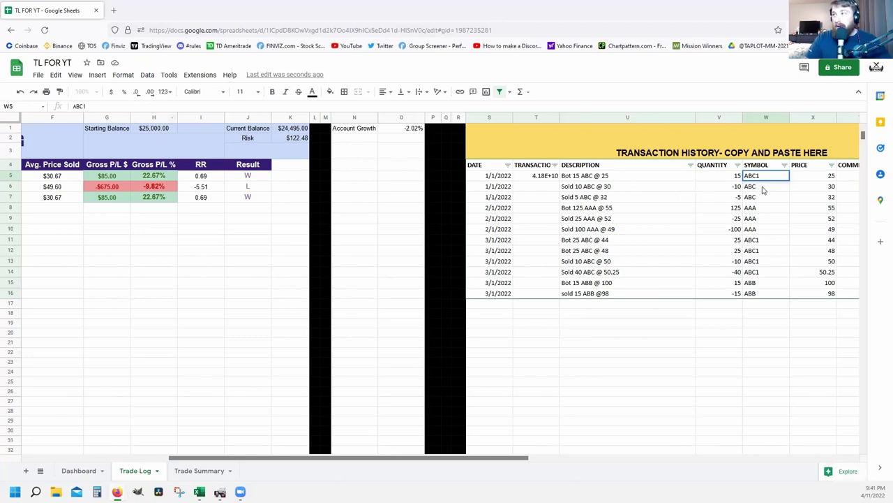
pyautogui.press('Return')
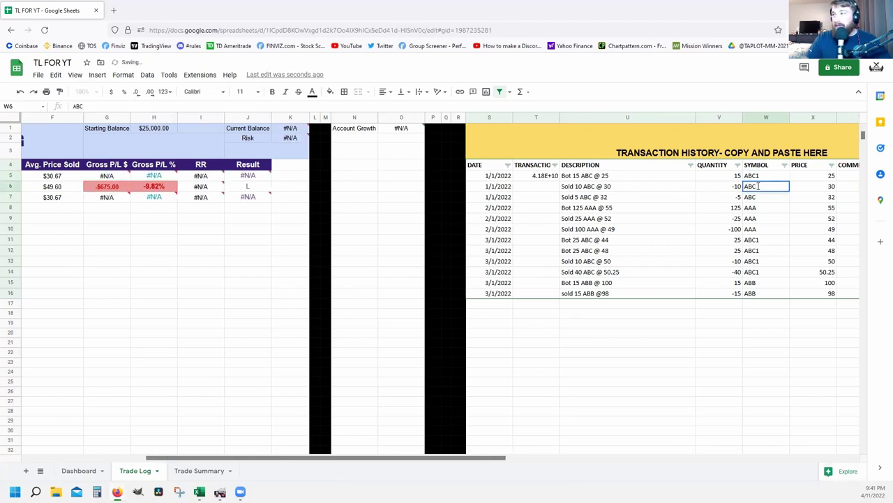
pyautogui.click(117, 104)
pyautogui.write('1')
pyautogui.press('Return')
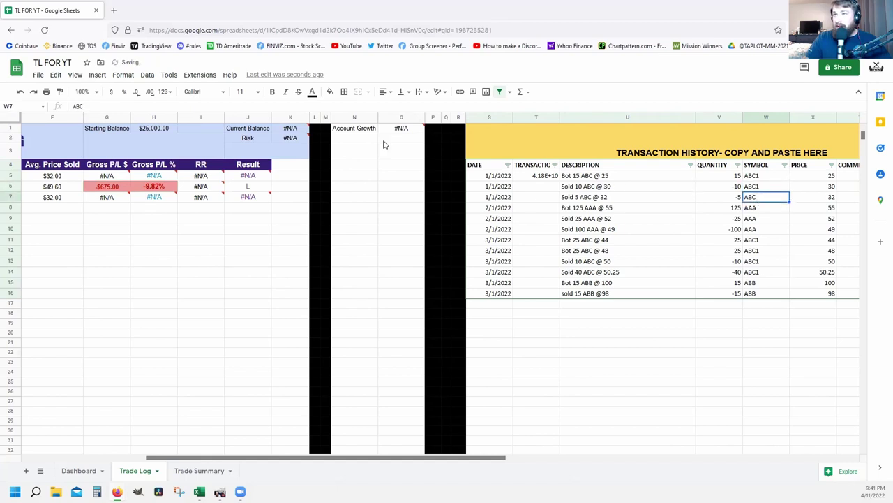
pyautogui.click(107, 105)
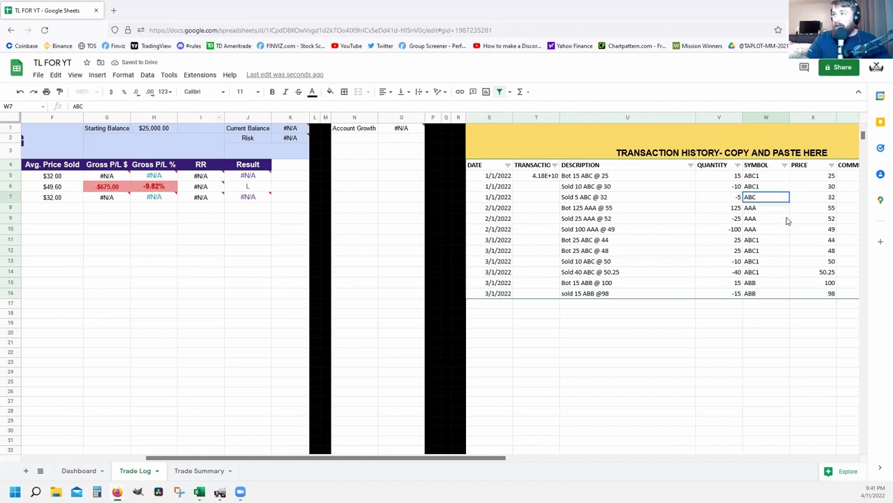
pyautogui.write('1')
# Rename the symbol of the four 3/1/2022 ABC transactions in W11:W14 to ABC2
pyautogui.click(771, 244)
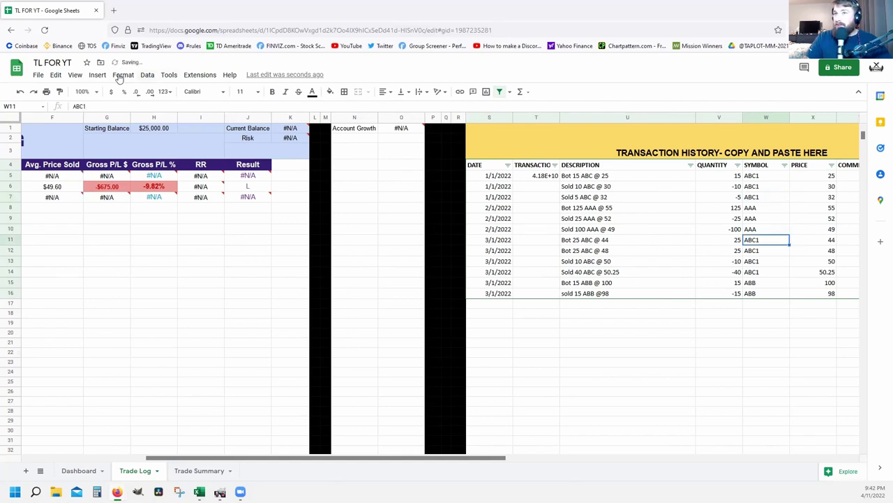
pyautogui.click(93, 103)
pyautogui.write('2')
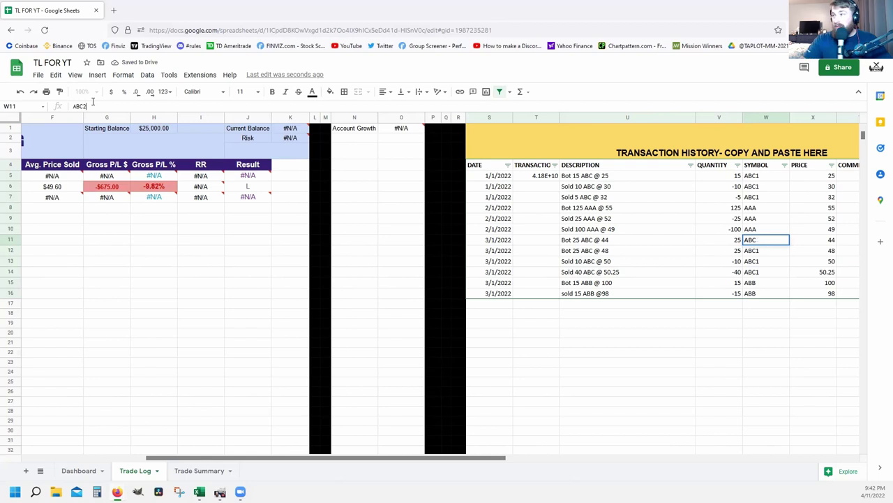
pyautogui.click(748, 252)
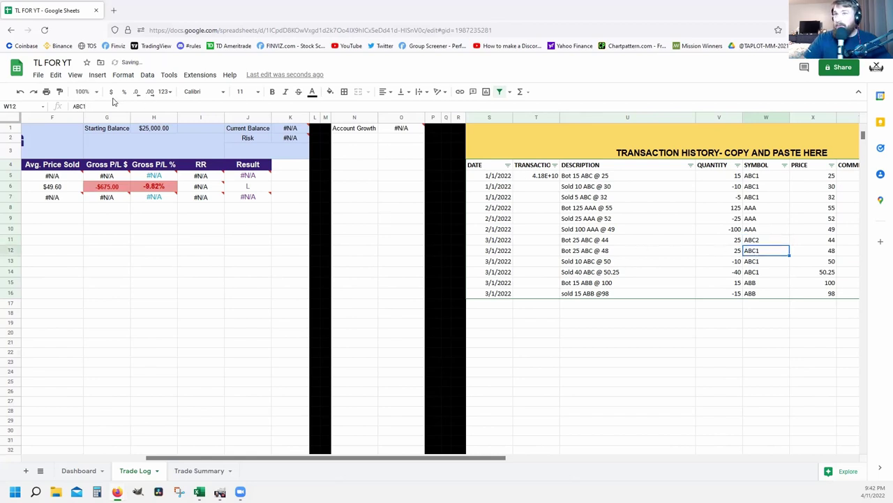
pyautogui.click(93, 106)
pyautogui.press('BackSpace')
pyautogui.write('2')
pyautogui.click(756, 262)
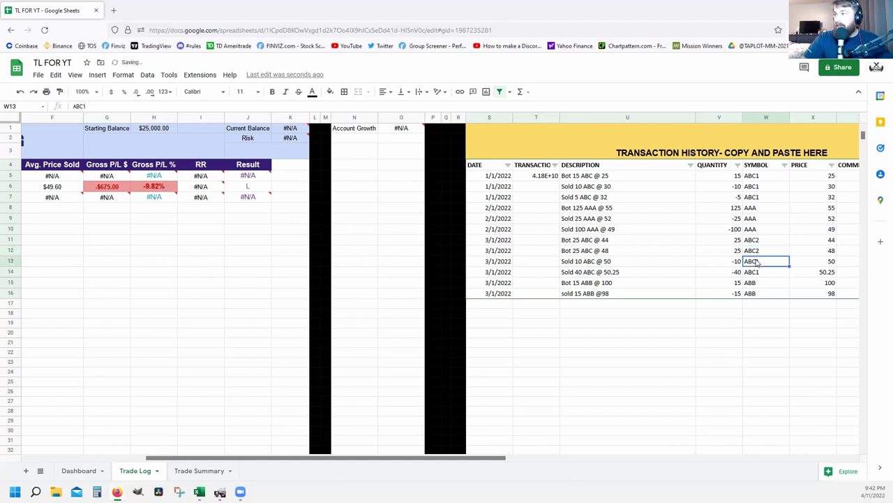
pyautogui.click(91, 107)
pyautogui.press('BackSpace')
pyautogui.write('2')
pyautogui.press('Return')
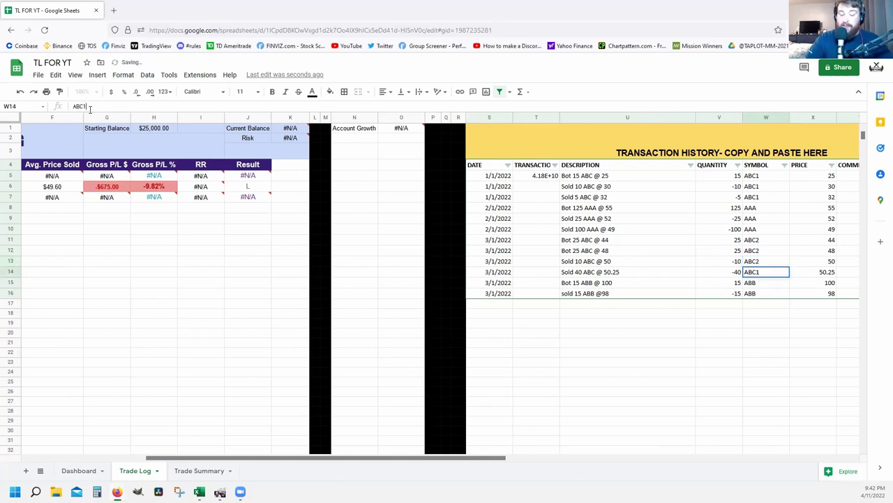
pyautogui.press('BackSpace')
pyautogui.write('2')
pyautogui.press('Tab')
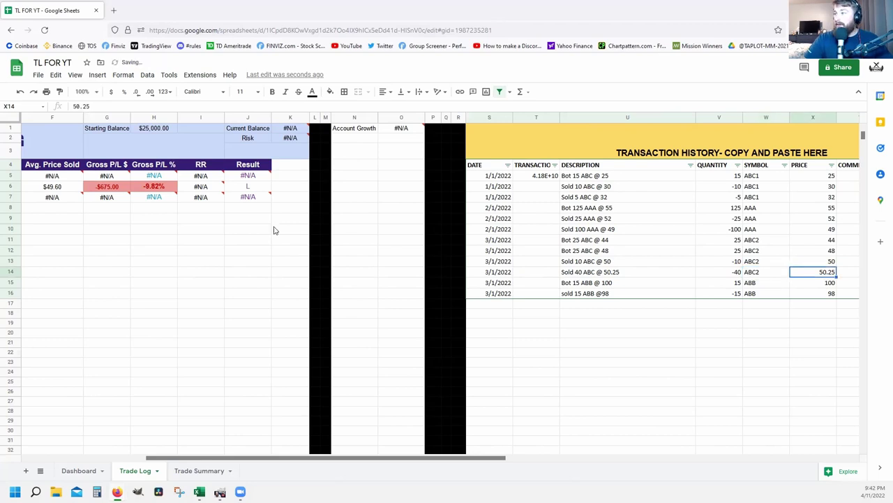
# Change the trade log tickers to match the transaction symbols, ABC1 in C5 and ABC2 in C7
pyautogui.moveTo(479, 458); pyautogui.dragTo(289, 433)
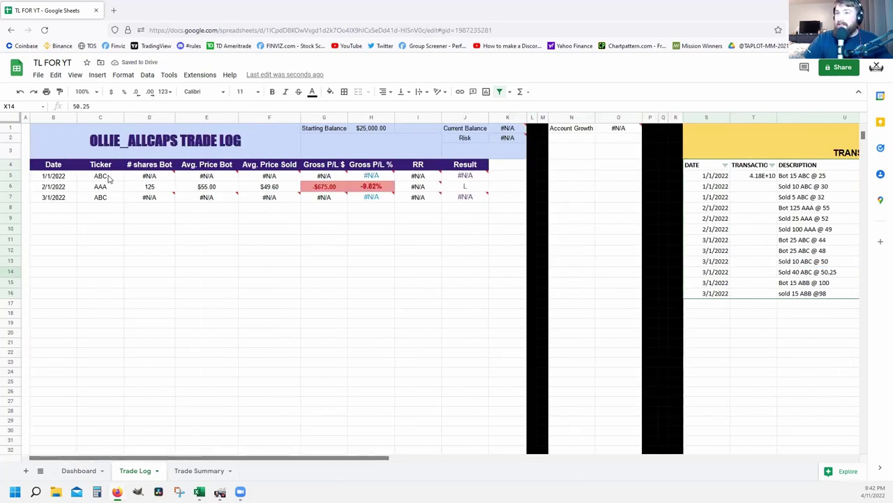
pyautogui.click(142, 176)
pyautogui.moveTo(379, 459); pyautogui.dragTo(328, 456)
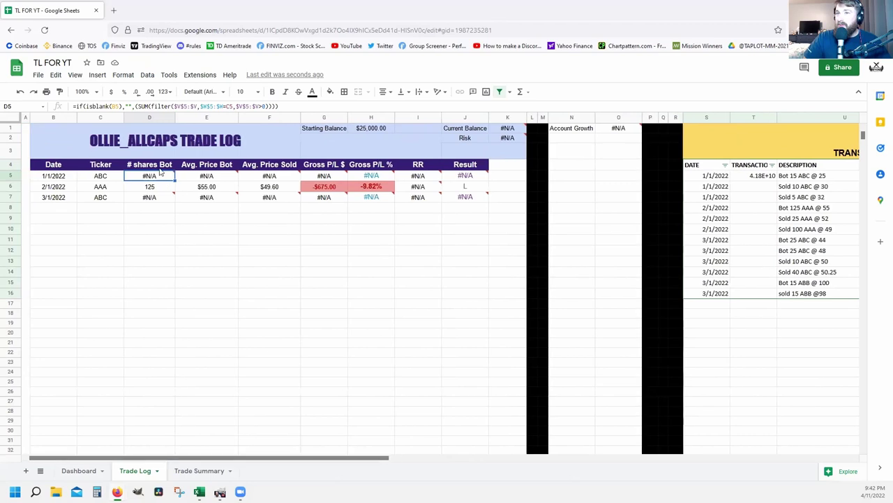
pyautogui.click(105, 178)
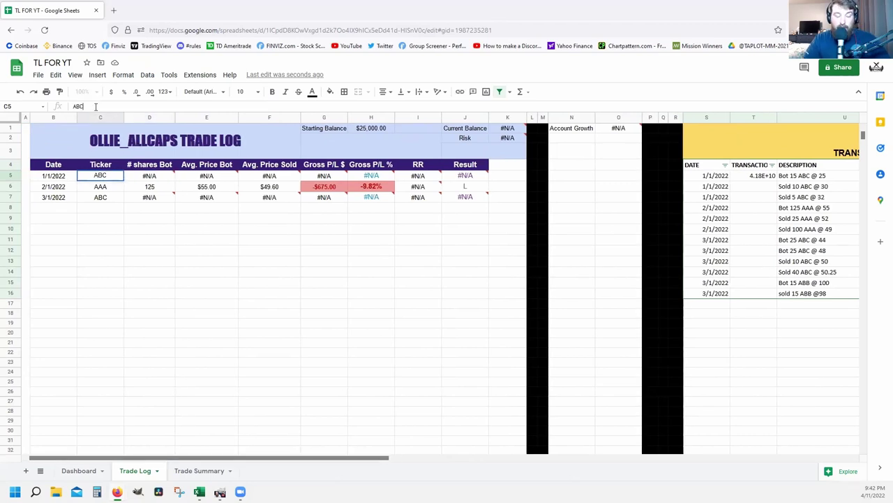
pyautogui.write('1')
pyautogui.press('Tab')
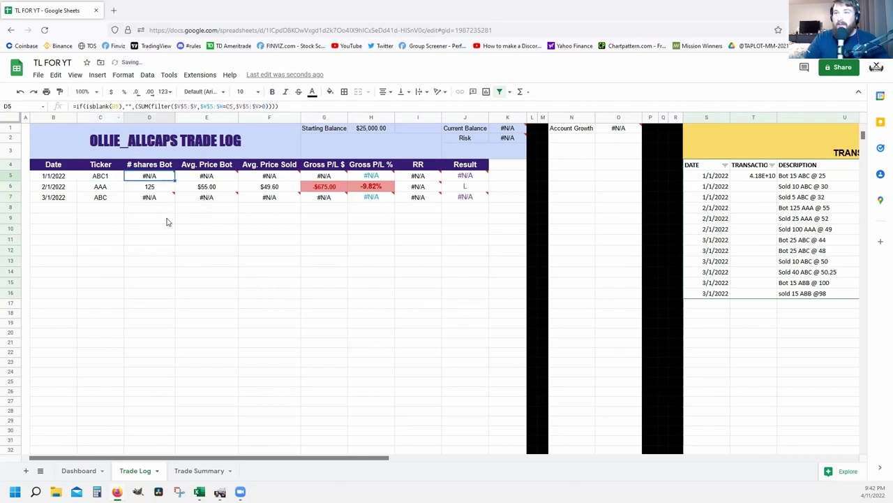
pyautogui.click(111, 199)
pyautogui.click(84, 107)
pyautogui.write('2')
pyautogui.press('Tab')
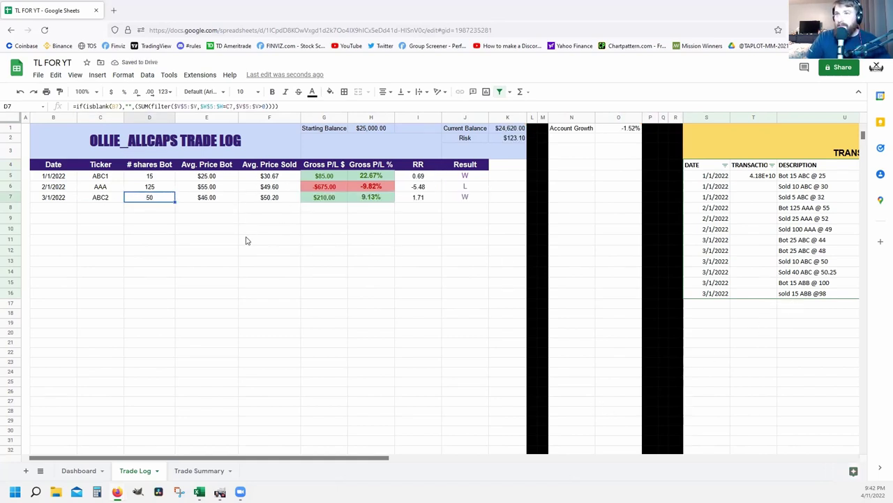
# Log a trade in row 8 with the date 3/1 and the ticker ABB
pyautogui.click(67, 209)
pyautogui.write('3/1')
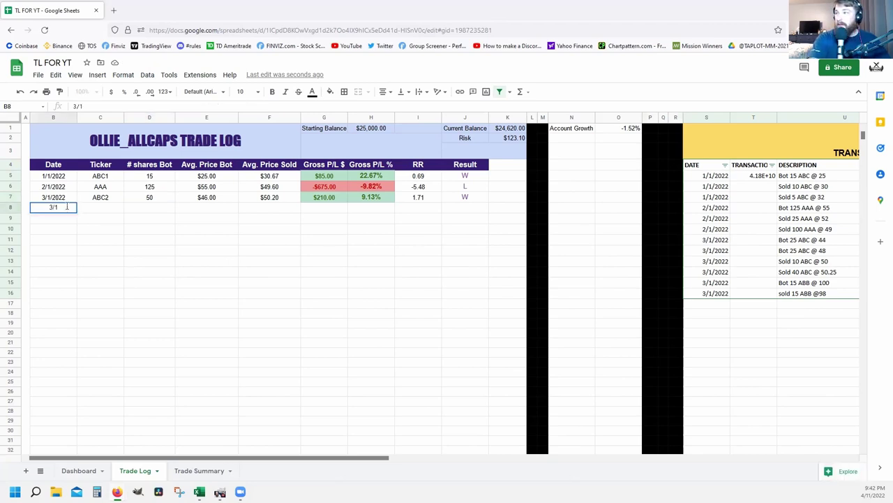
pyautogui.press('Tab')
pyautogui.write('ABB')
pyautogui.press('Tab')
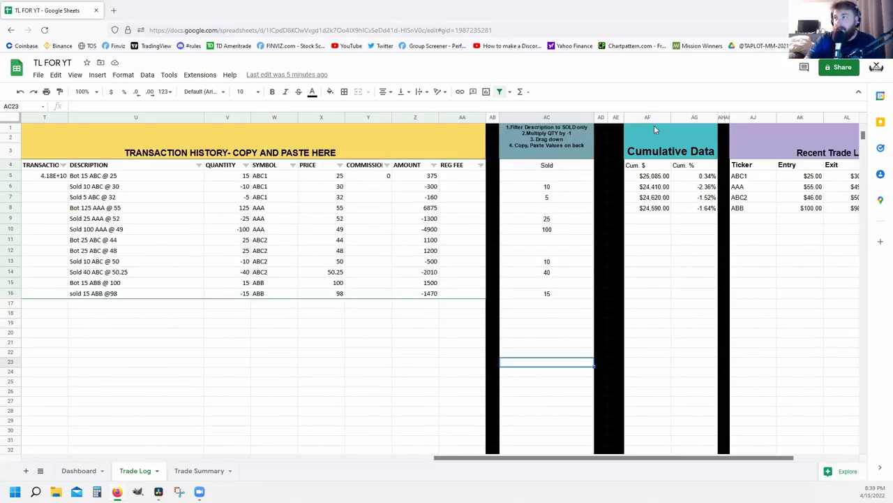
# Examine the Cumulative Data headers and the Cum. $ formula in AF5, tracing its references to the starting balance and the first trade's gross P/L
pyautogui.click(639, 127)
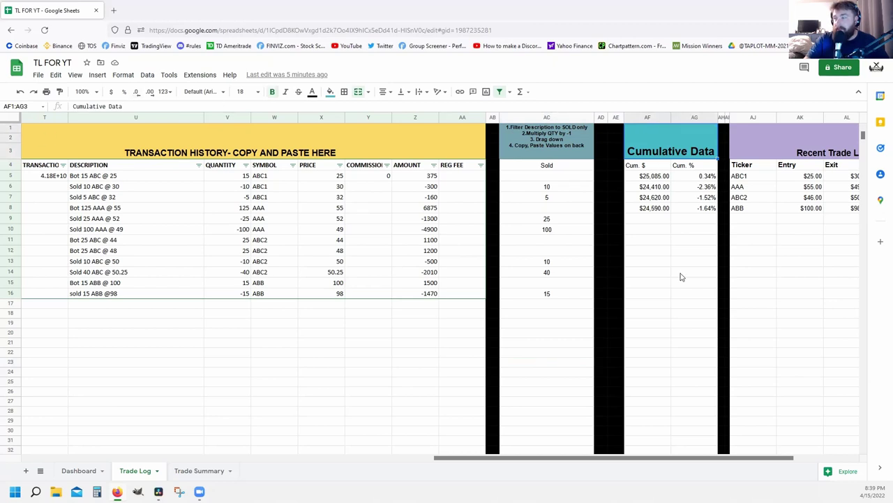
pyautogui.click(650, 167)
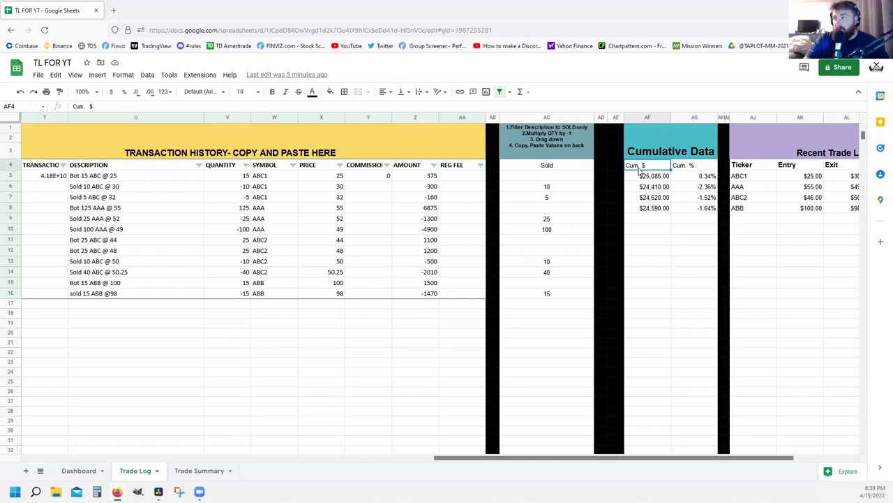
pyautogui.click(694, 165)
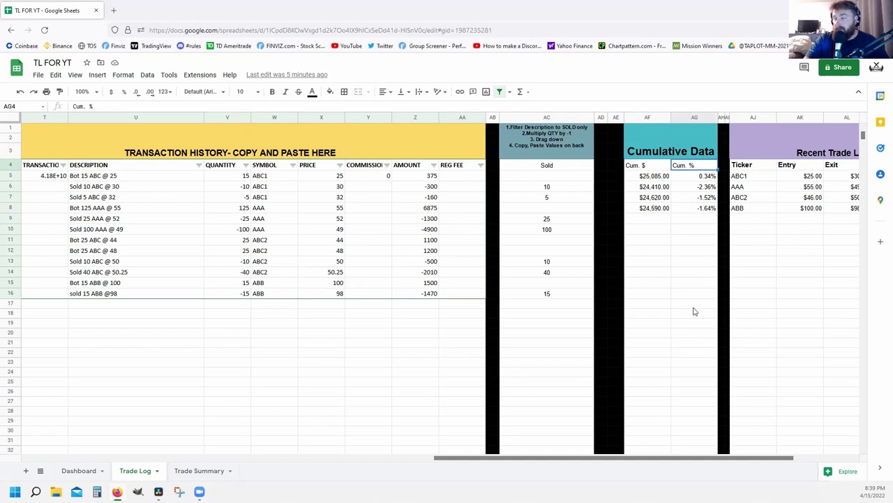
pyautogui.click(649, 180)
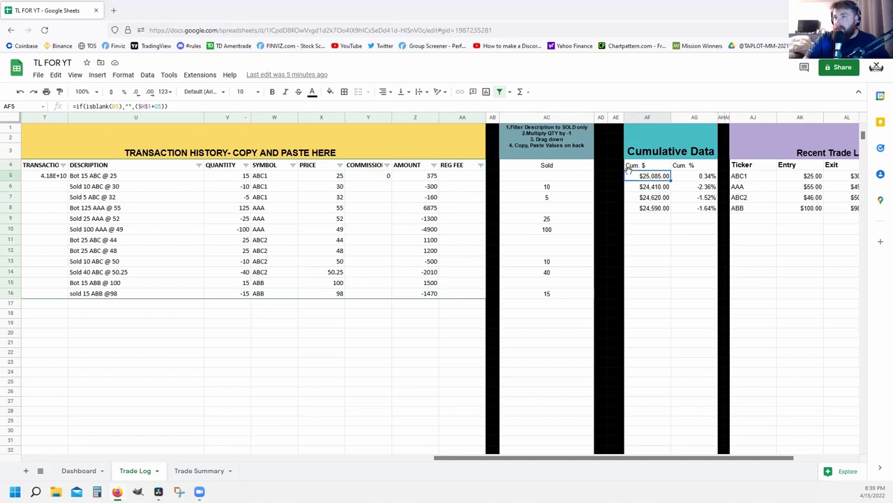
pyautogui.click(136, 106)
pyautogui.write('(')
pyautogui.doubleClick(648, 176)
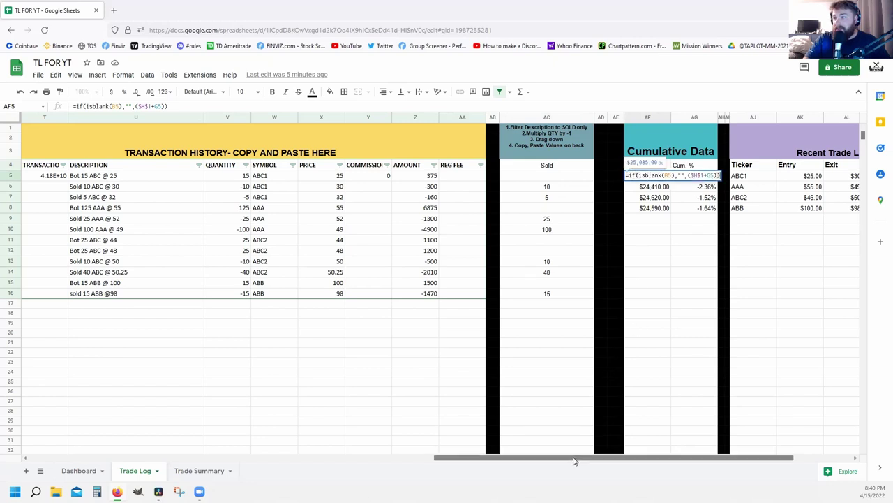
pyautogui.moveTo(577, 458); pyautogui.dragTo(435, 417)
pyautogui.moveTo(400, 459); pyautogui.dragTo(246, 367)
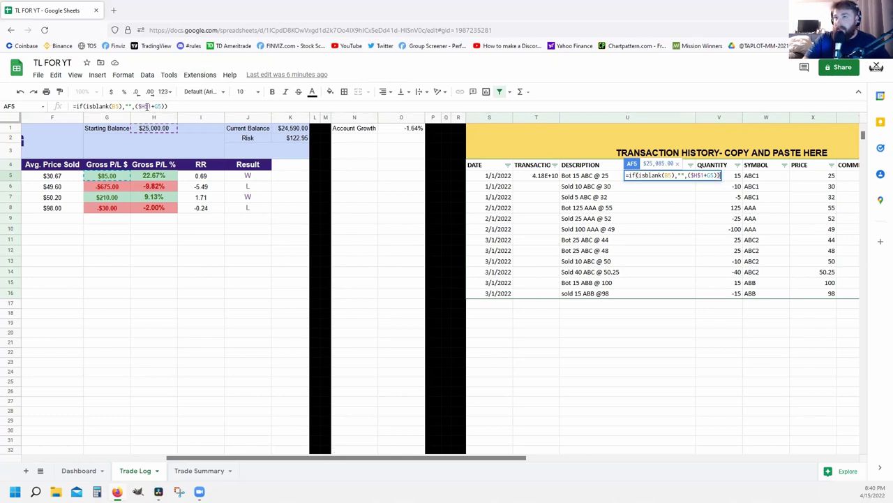
pyautogui.press('Escape')
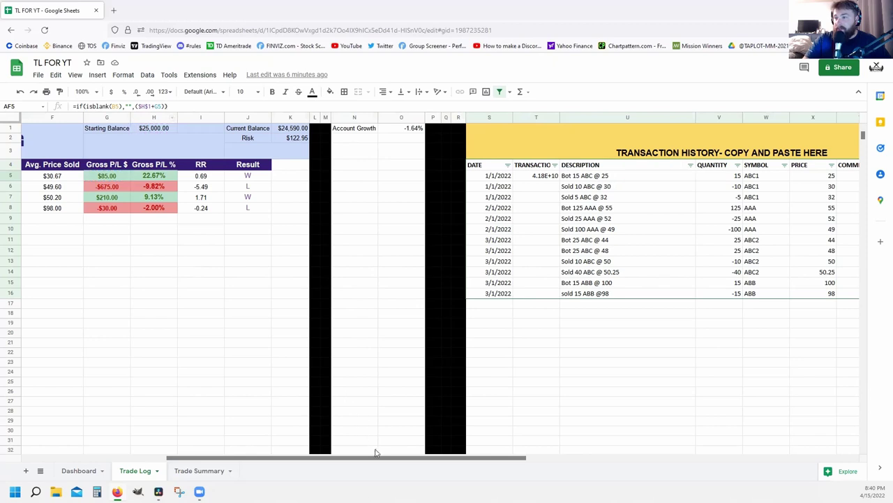
pyautogui.moveTo(407, 460); pyautogui.dragTo(610, 461)
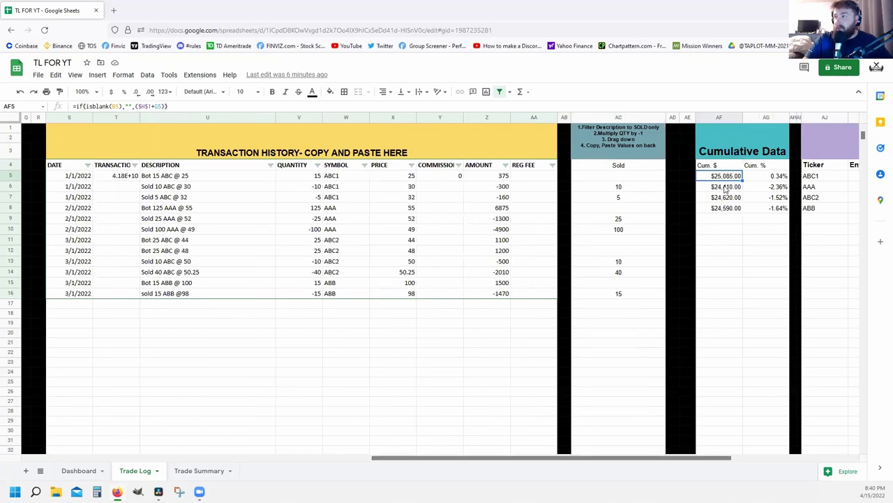
# Examine the running-total formulas in the Cum. $ column from AF6 down to AF11
pyautogui.click(726, 188)
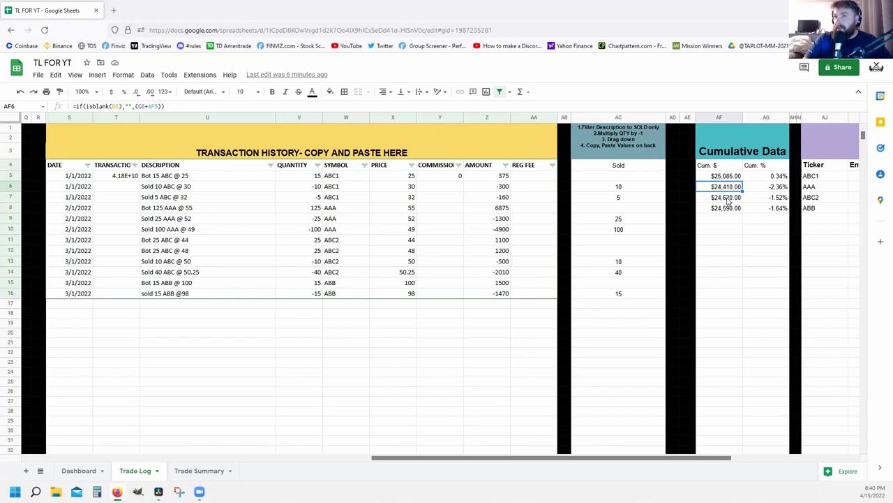
pyautogui.click(728, 199)
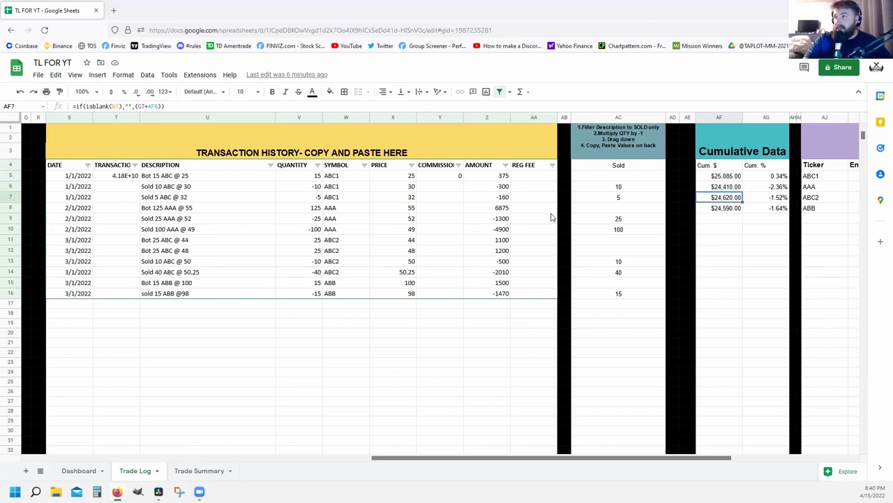
pyautogui.press('Down')
pyautogui.press('Down')
pyautogui.press('Down')
pyautogui.press('Down')
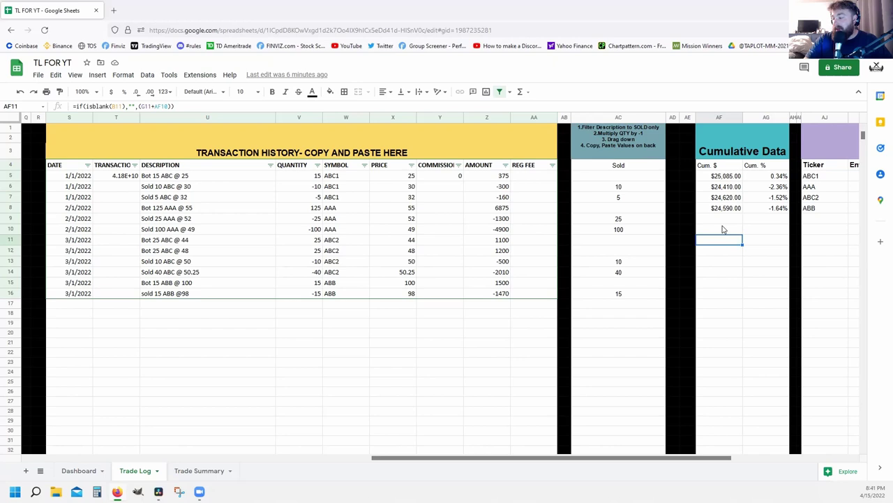
# Examine the Cum. % formulas in AG5 and AG6, comparing them with the Cum. $ formula and the starting balance in H1
pyautogui.click(758, 178)
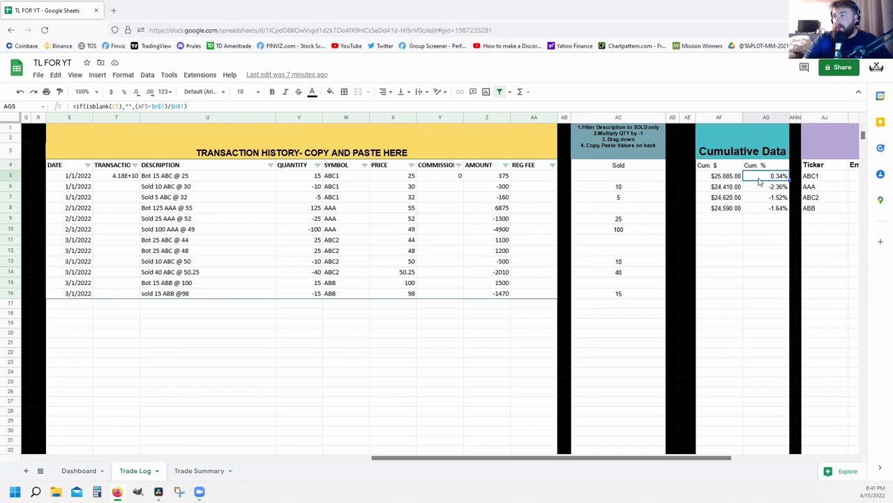
pyautogui.click(723, 178)
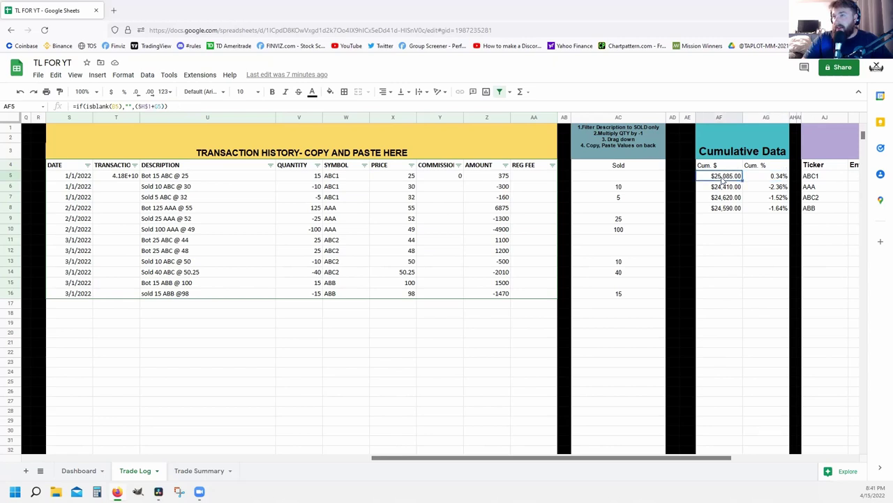
pyautogui.click(772, 180)
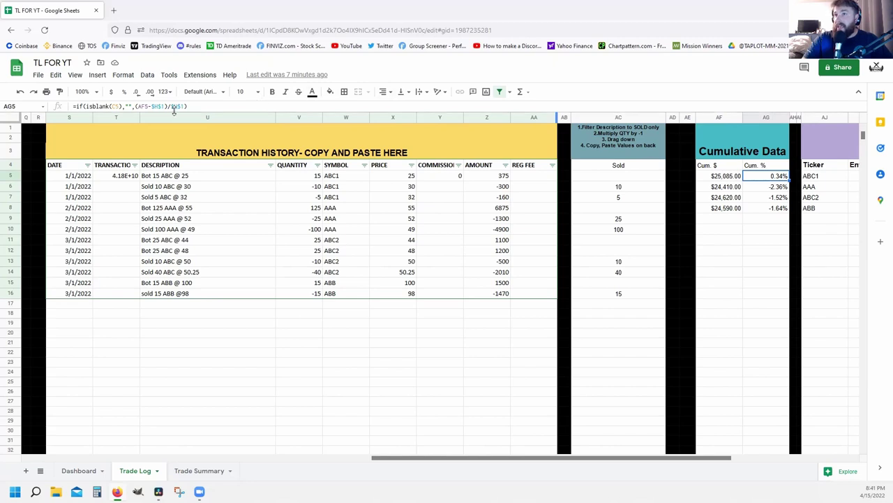
pyautogui.moveTo(506, 458); pyautogui.dragTo(293, 429)
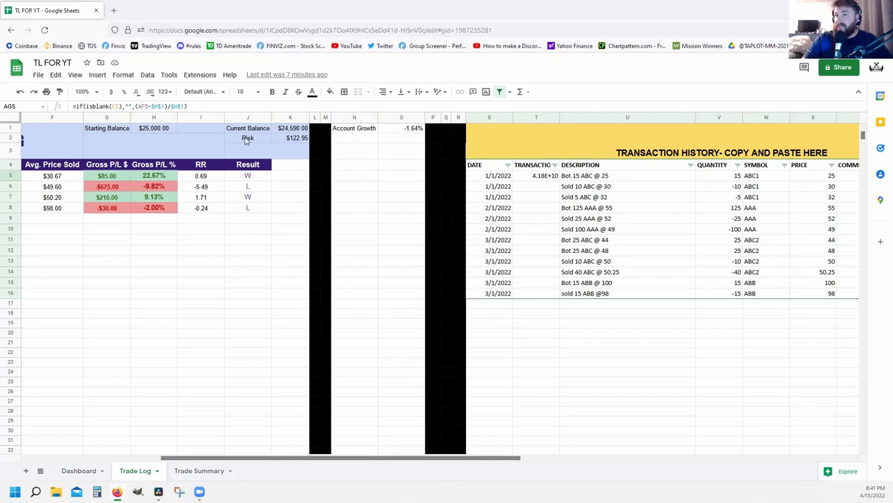
pyautogui.moveTo(402, 460); pyautogui.dragTo(690, 471)
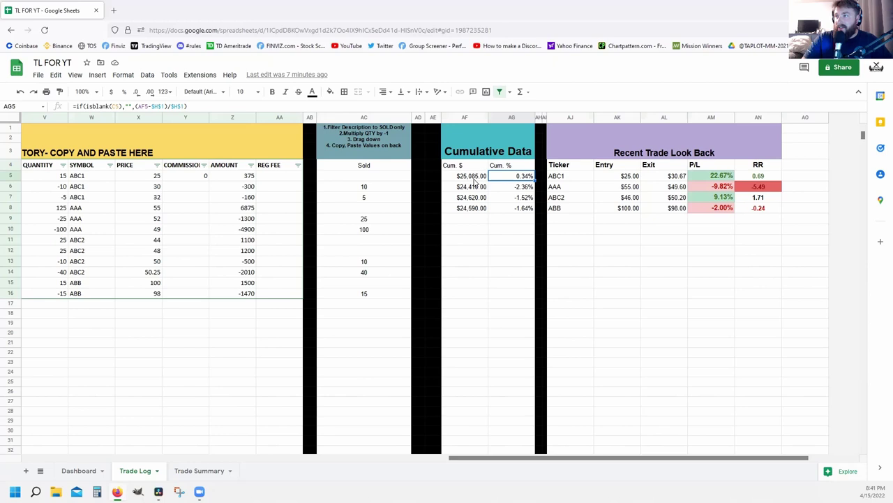
pyautogui.click(523, 188)
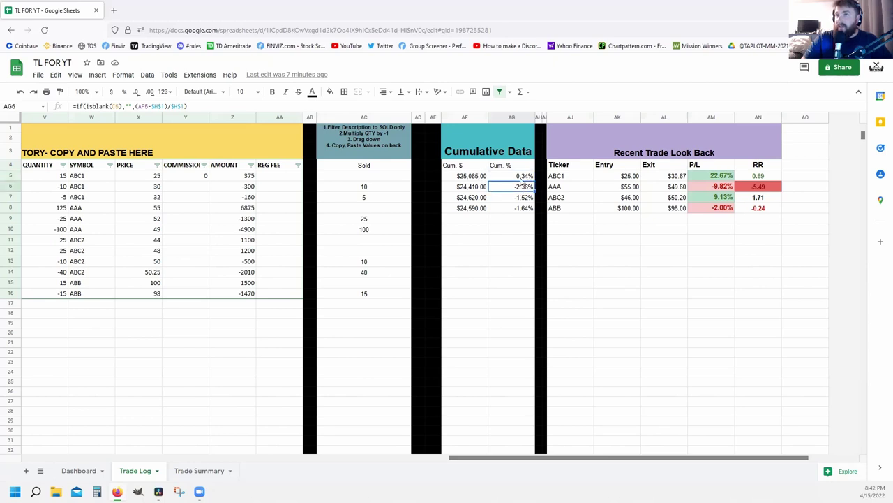
# Fill the Cum. % formula from AG5 down through AG24
pyautogui.click(522, 178)
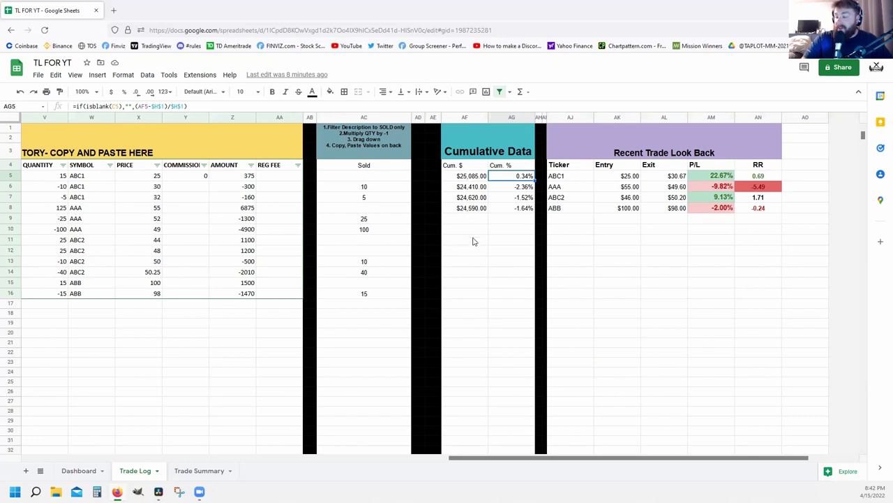
pyautogui.moveTo(534, 181); pyautogui.dragTo(528, 375)
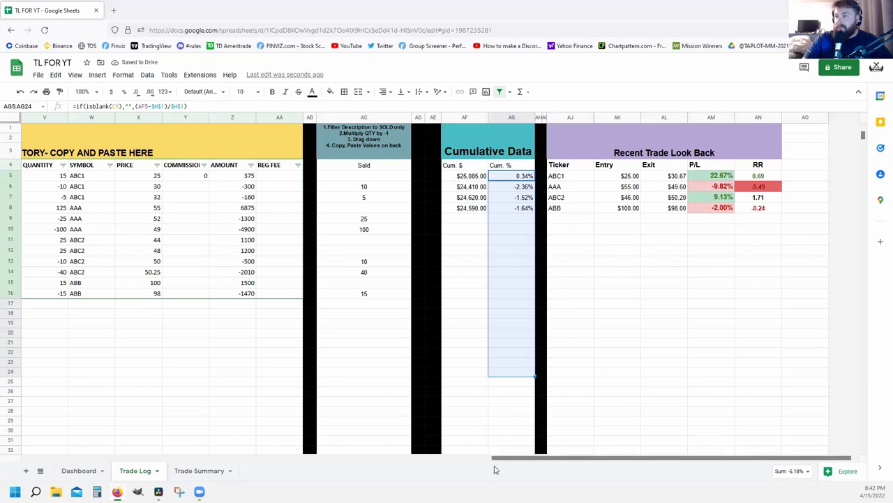
pyautogui.moveTo(525, 462); pyautogui.dragTo(76, 419)
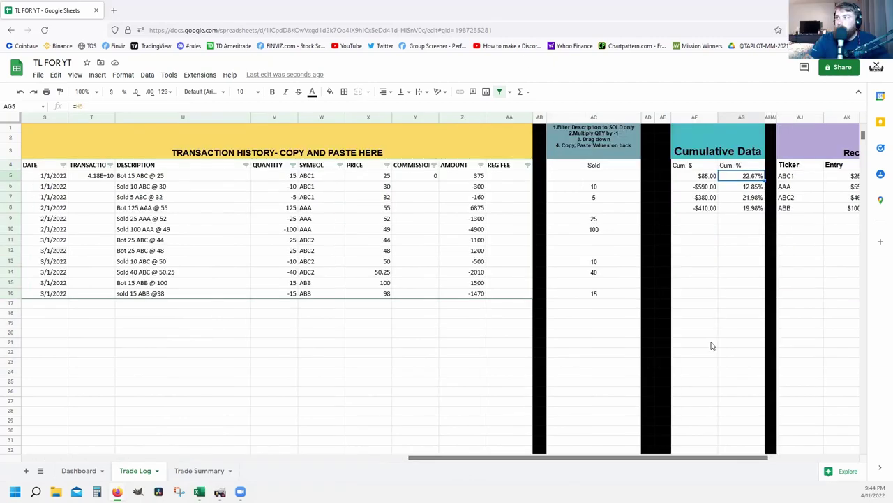
# Compare the Recent Trade Look Back section with the trade log and examine its ticker references in AJ5:AJ10
pyautogui.click(710, 335)
pyautogui.moveTo(717, 461); pyautogui.dragTo(786, 461)
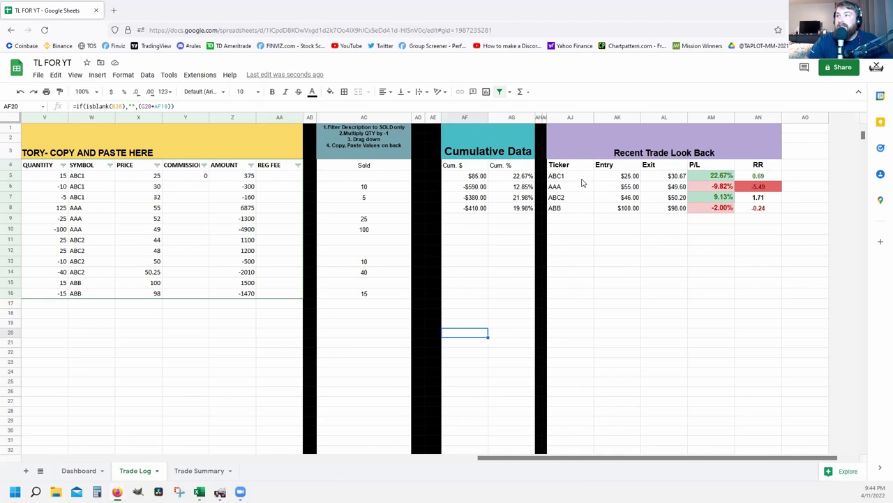
pyautogui.moveTo(645, 459); pyautogui.dragTo(179, 421)
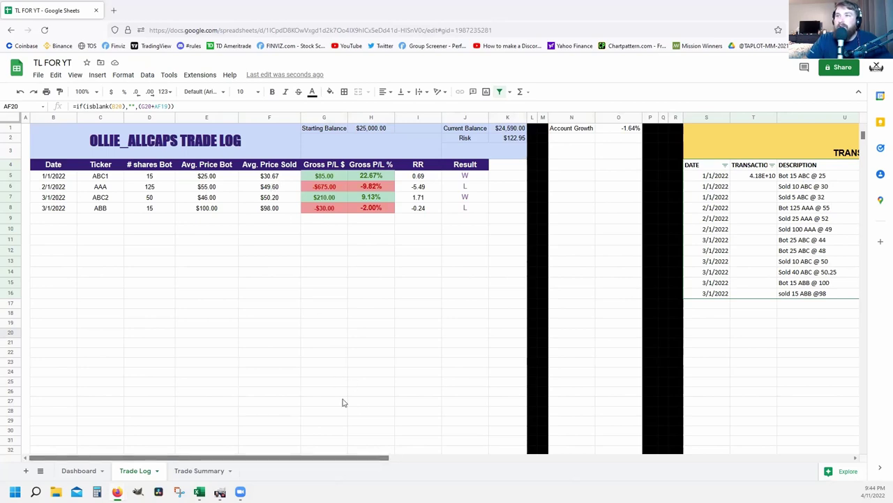
pyautogui.moveTo(323, 461); pyautogui.dragTo(766, 447)
pyautogui.click(565, 178)
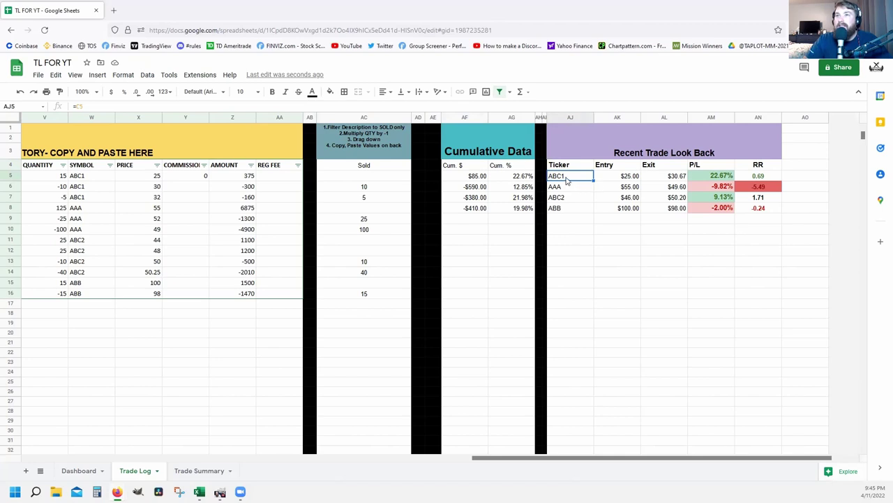
pyautogui.click(570, 188)
pyautogui.click(569, 200)
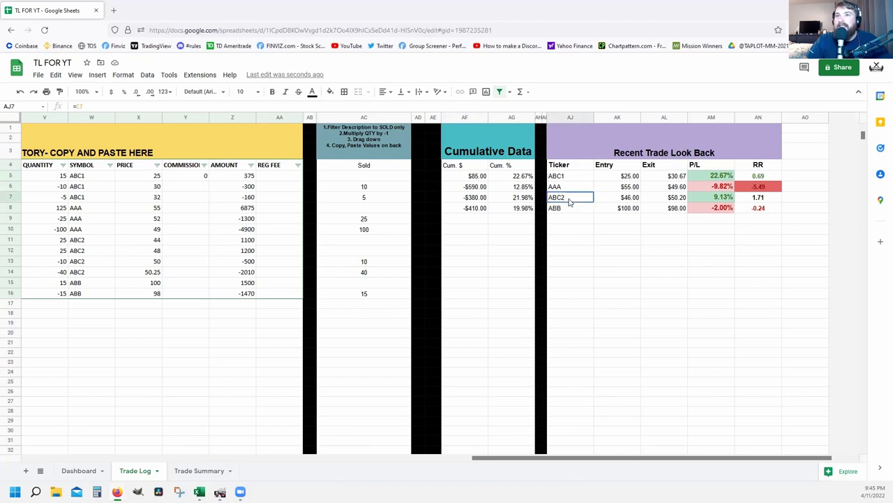
pyautogui.click(569, 207)
pyautogui.click(570, 222)
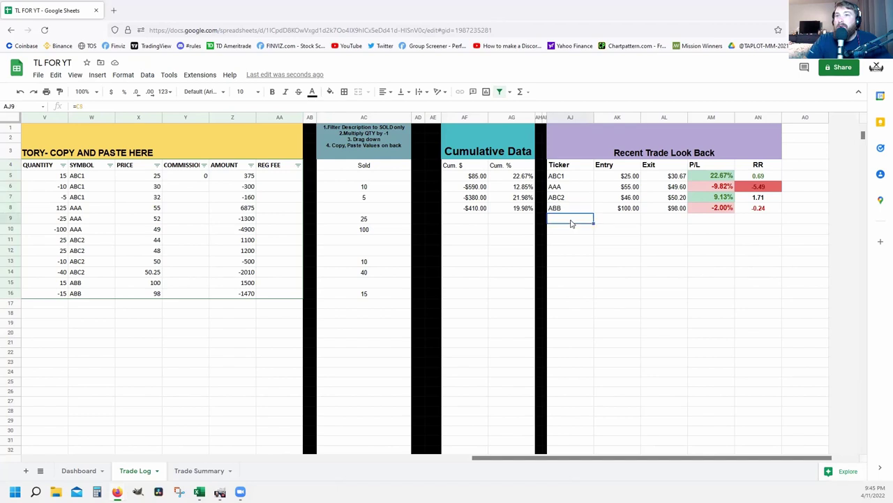
pyautogui.click(578, 229)
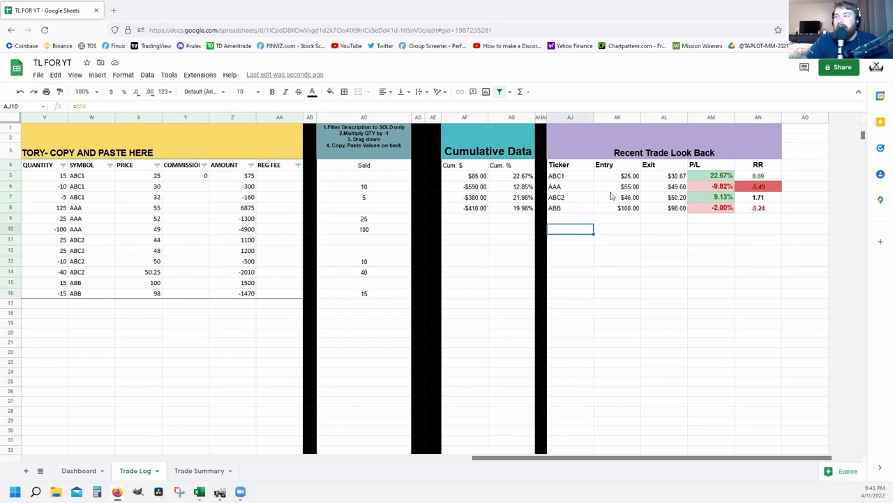
# Examine the Entry, Exit, P/L and RR formulas of the first trade in AK5:AN5 of Recent Trade Look Back
pyautogui.click(630, 177)
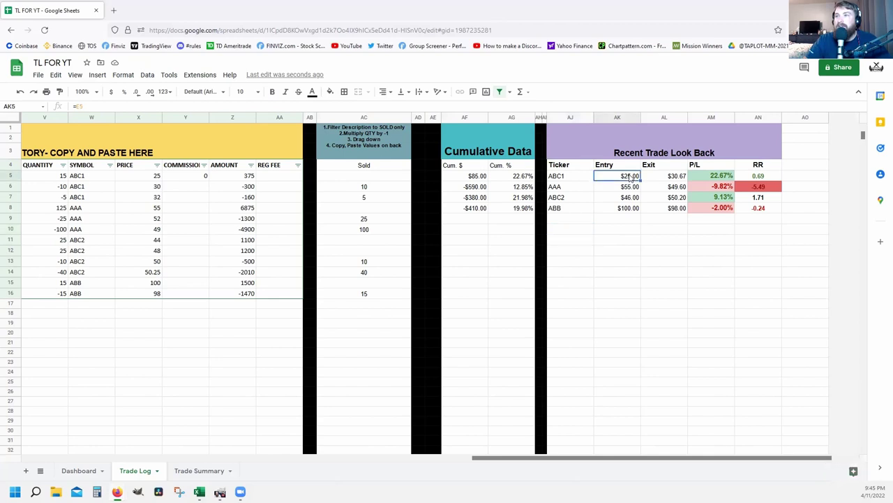
pyautogui.click(662, 178)
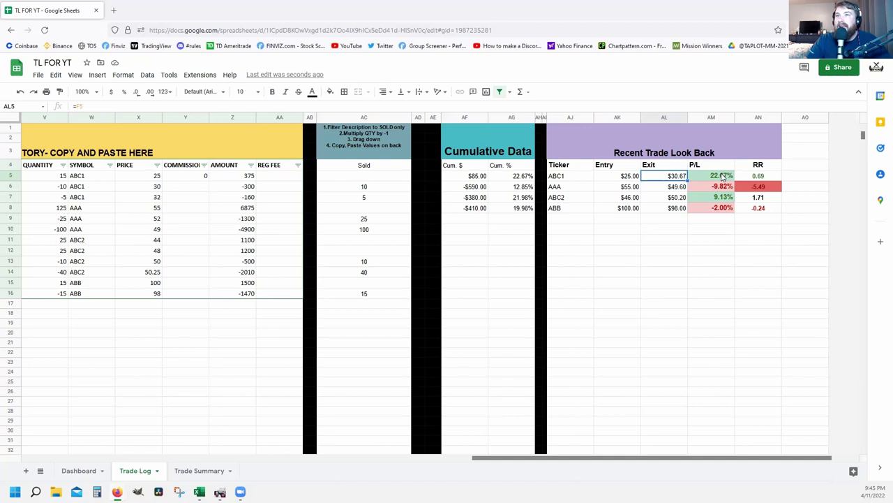
pyautogui.click(722, 177)
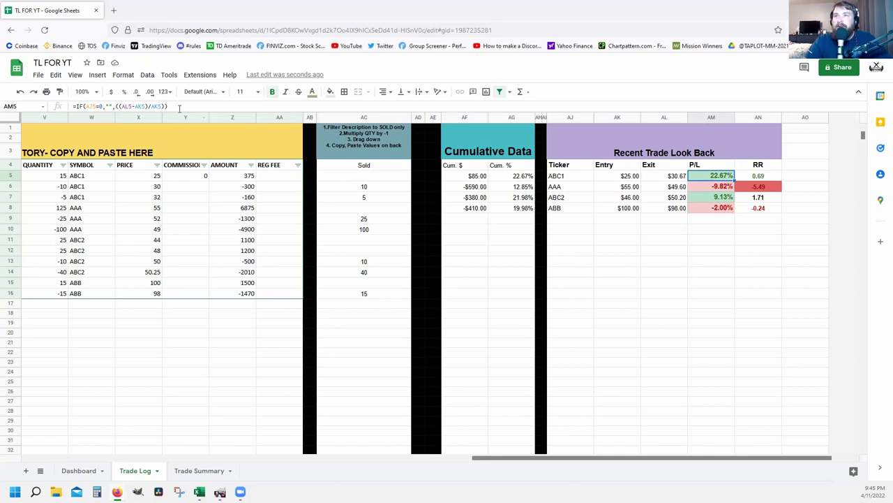
pyautogui.click(764, 179)
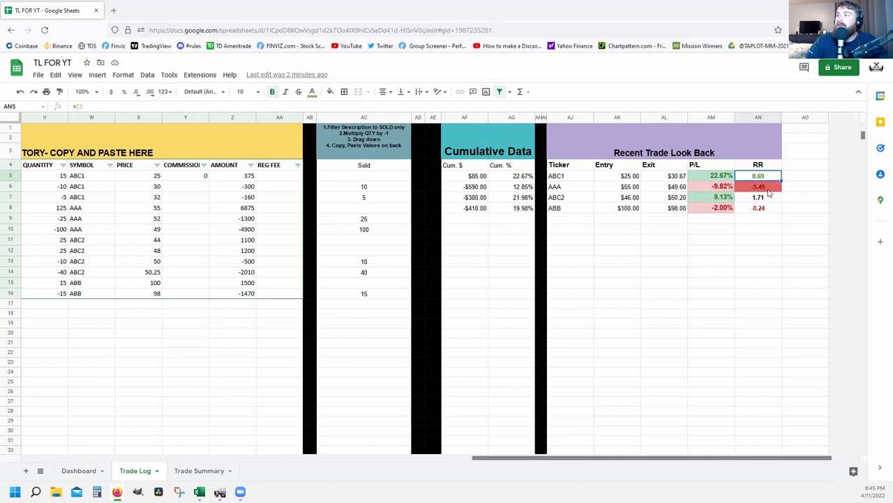
# Examine the remaining RR references and their colour formatting in column AN, then return to the transaction history
pyautogui.click(759, 209)
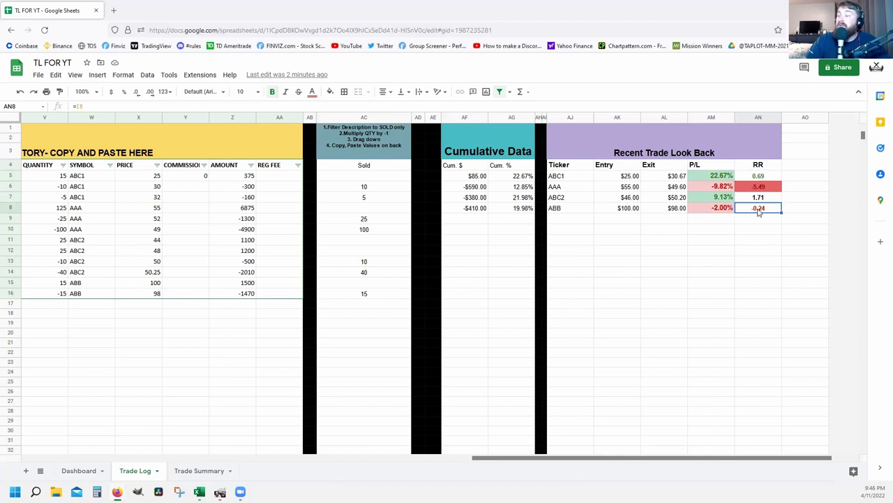
pyautogui.click(757, 219)
pyautogui.press('Up')
pyautogui.press('Up')
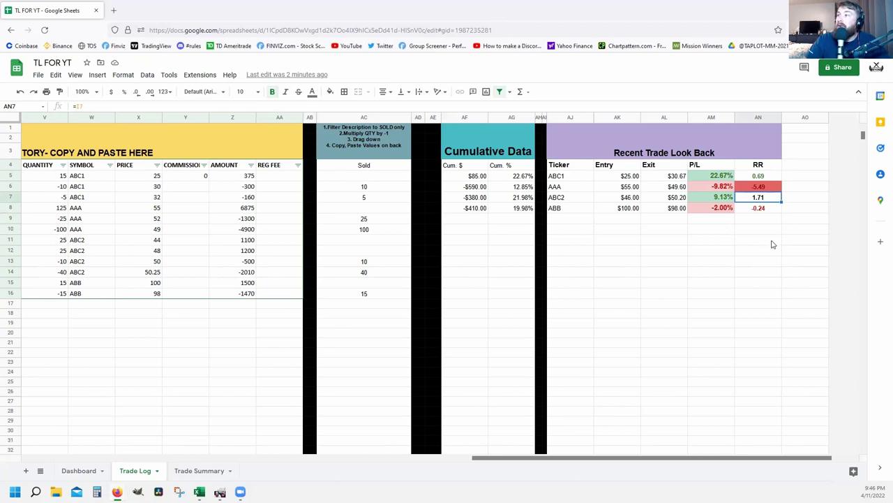
pyautogui.click(770, 244)
pyautogui.click(770, 197)
pyautogui.click(764, 293)
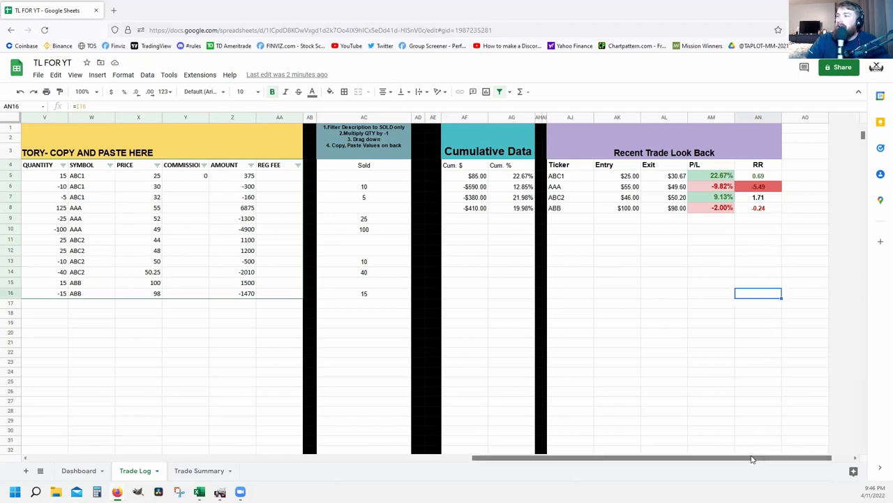
pyautogui.moveTo(752, 459); pyautogui.dragTo(281, 404)
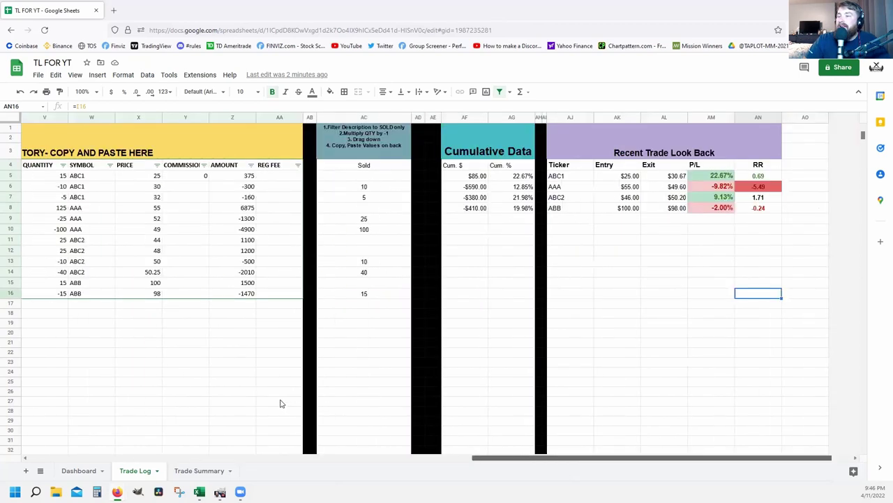
pyautogui.moveTo(540, 459); pyautogui.dragTo(359, 343)
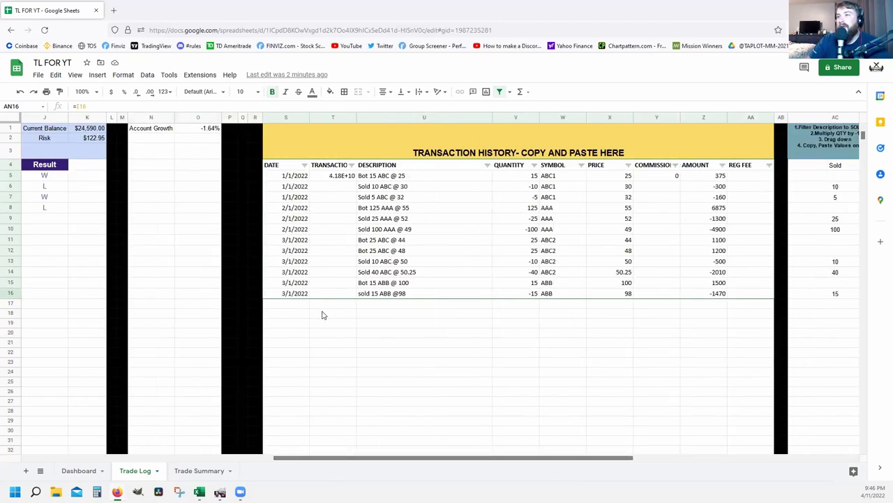
# Compare the transaction history quantities with the Sold column, checking the formula in AC13
pyautogui.moveTo(556, 458); pyautogui.dragTo(617, 461)
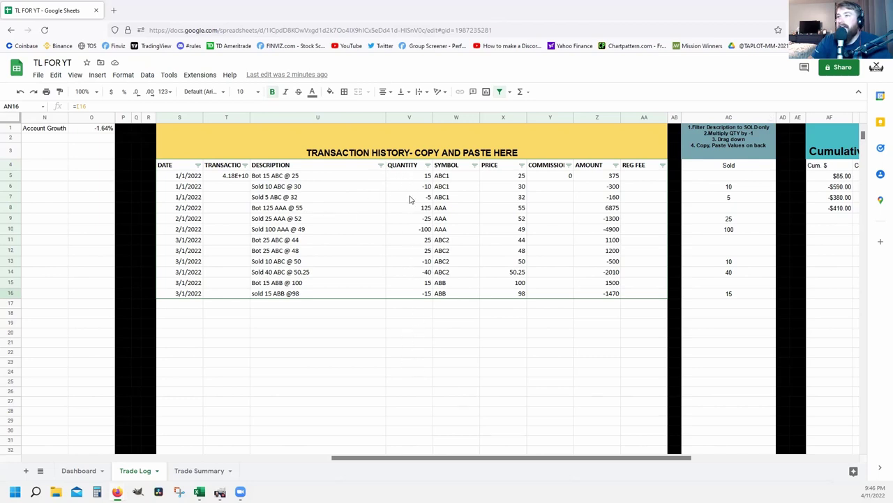
pyautogui.click(412, 283)
pyautogui.click(742, 263)
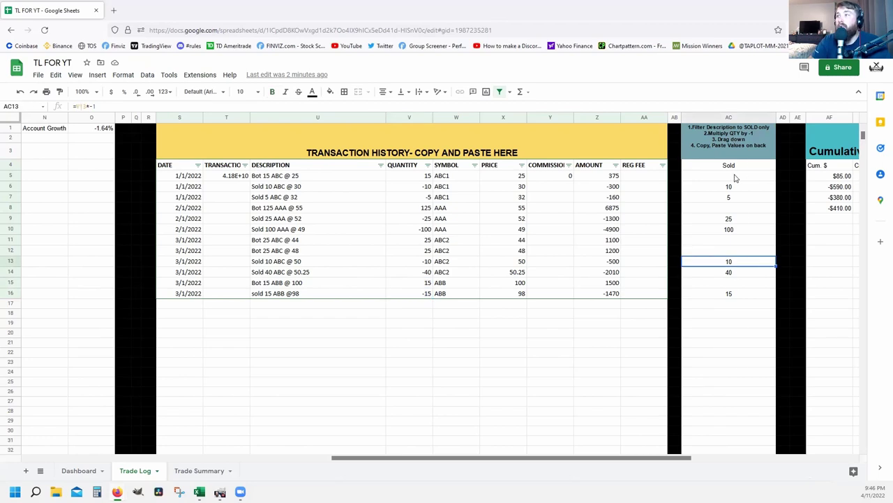
pyautogui.moveTo(591, 458); pyautogui.dragTo(207, 435)
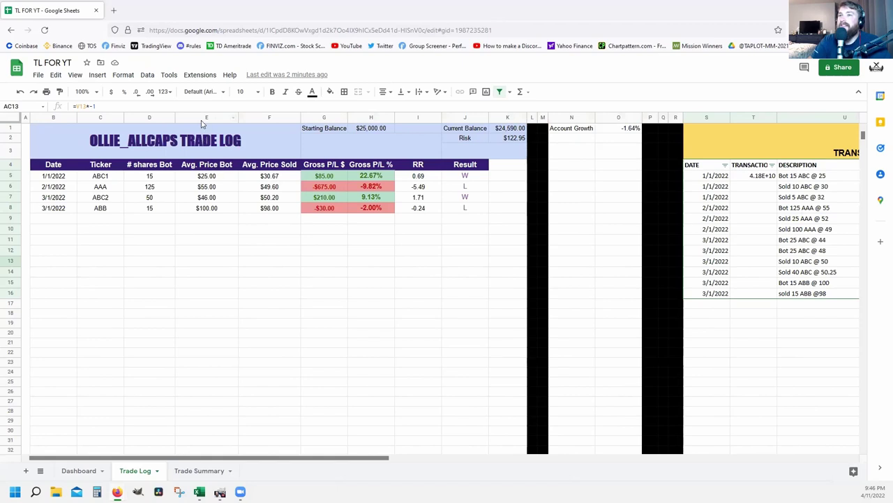
# Examine the Avg. Price Bot formula in E5 and compare it with the transaction quantities in V5:V16
pyautogui.click(206, 177)
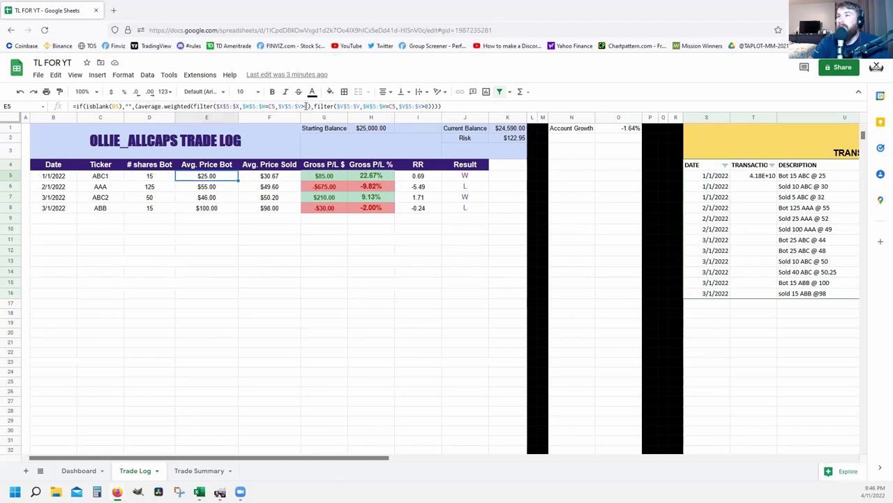
pyautogui.moveTo(398, 460); pyautogui.dragTo(527, 461)
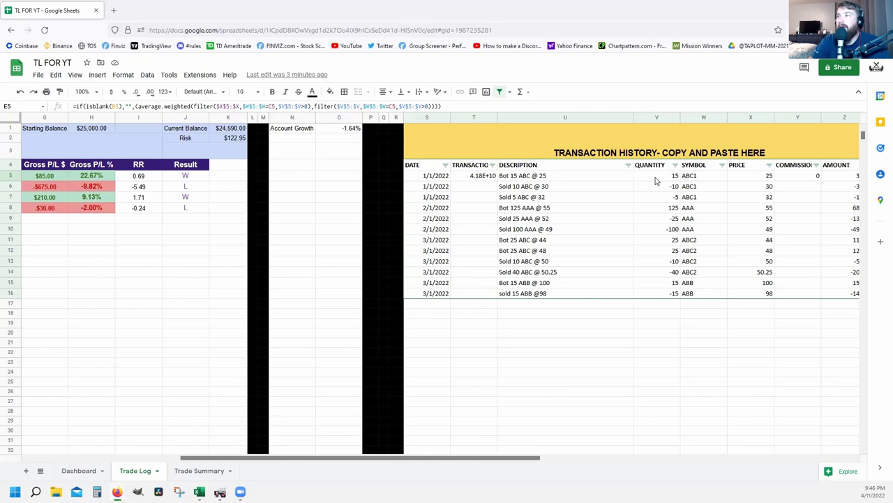
pyautogui.moveTo(656, 179); pyautogui.dragTo(627, 286)
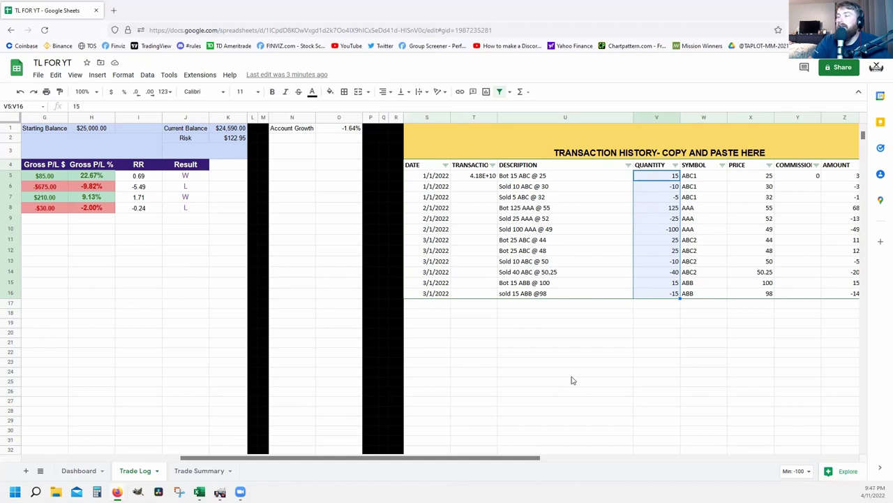
pyautogui.moveTo(513, 458); pyautogui.dragTo(343, 440)
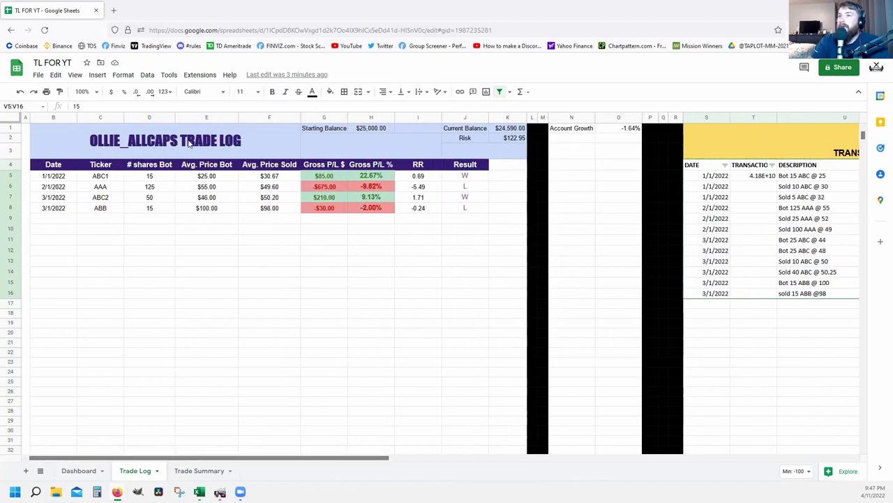
pyautogui.click(207, 178)
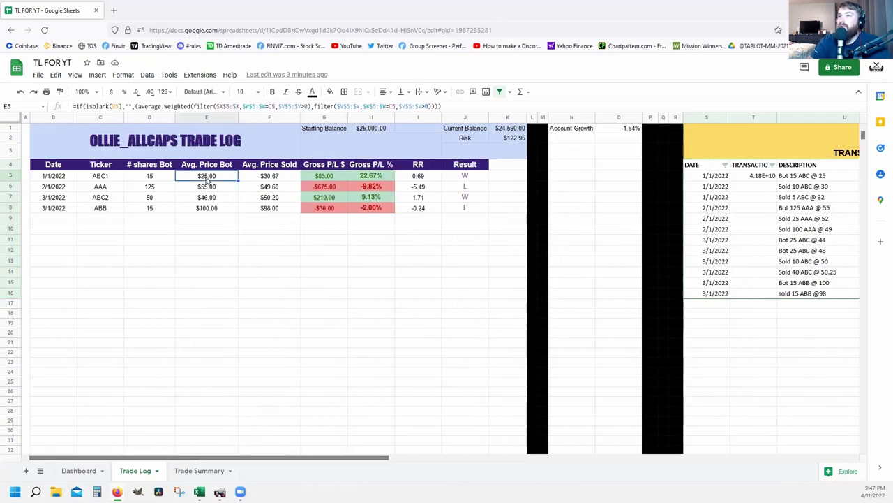
# Examine the Avg. Price Sold formula in F5 against the Sold column AC and the Quantity column V
pyautogui.click(263, 180)
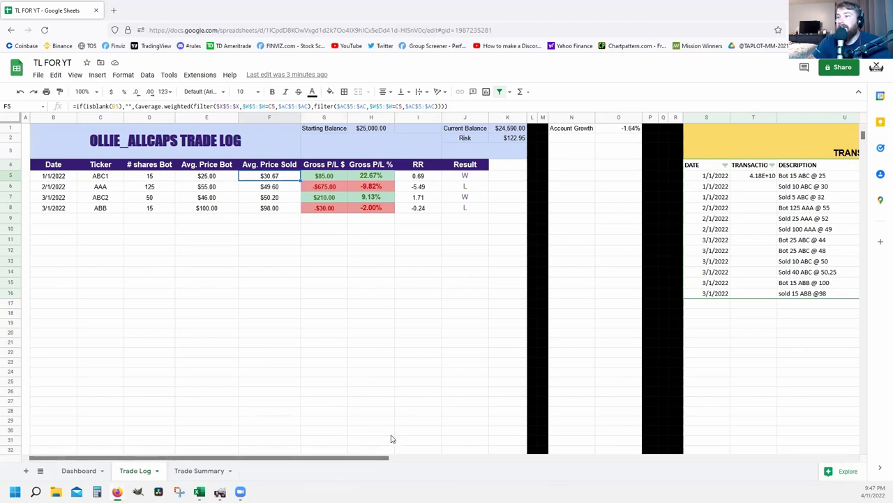
pyautogui.moveTo(386, 457); pyautogui.dragTo(646, 454)
pyautogui.click(773, 114)
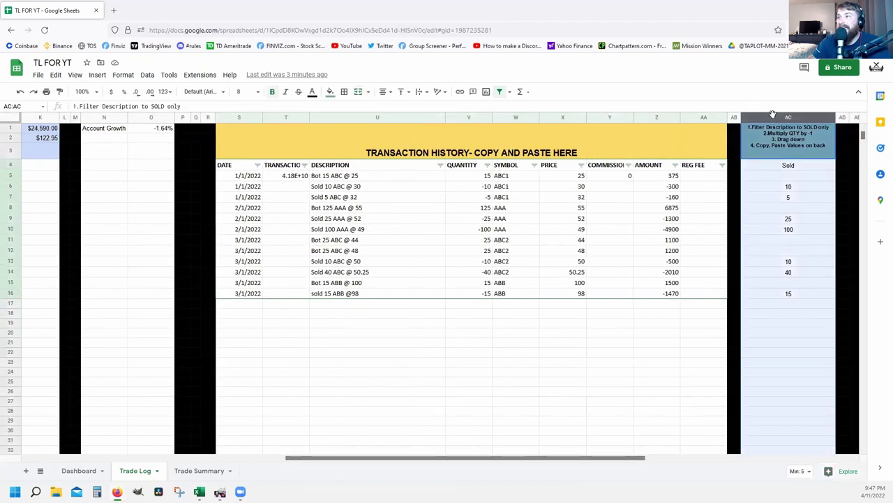
pyautogui.click(461, 118)
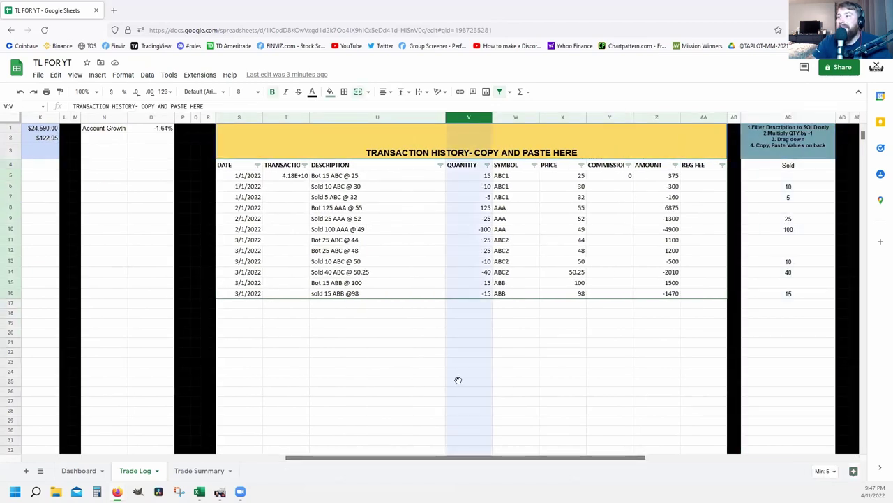
pyautogui.moveTo(444, 457); pyautogui.dragTo(207, 435)
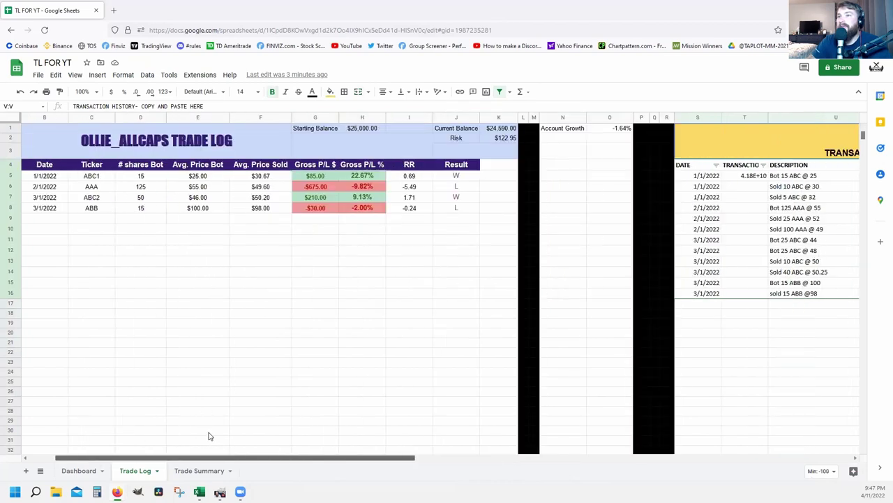
# Compare the filter conditions of the average price formulas in E5 and F5 of the trade log
pyautogui.click(200, 177)
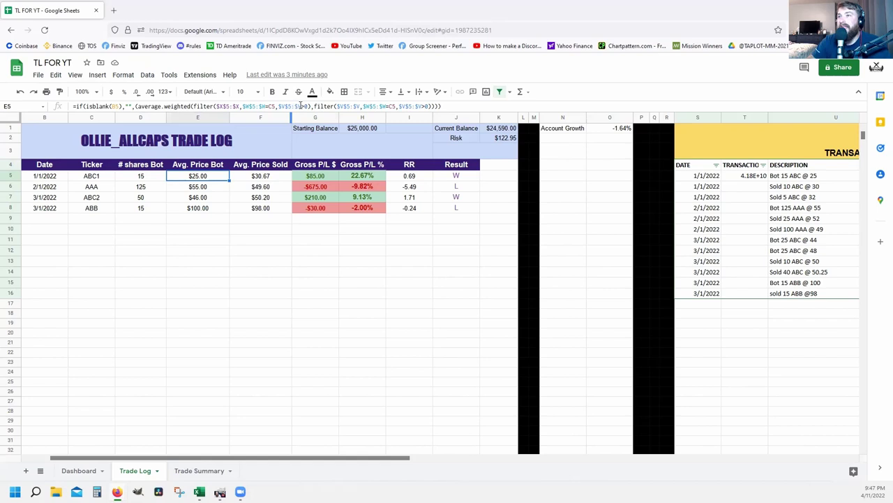
pyautogui.click(253, 180)
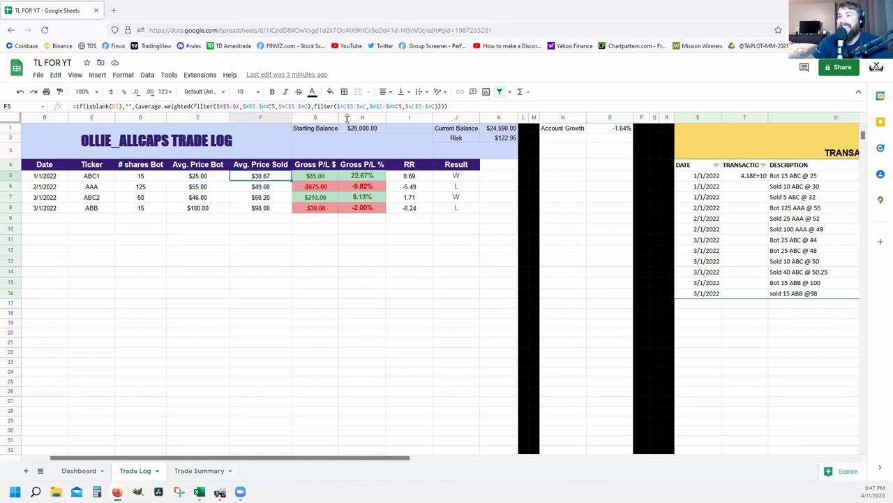
pyautogui.click(430, 325)
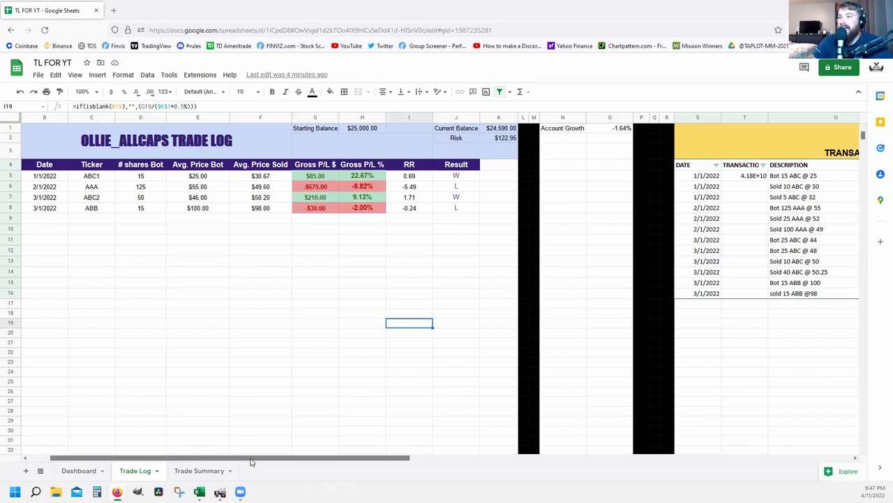
pyautogui.moveTo(252, 458); pyautogui.dragTo(105, 453)
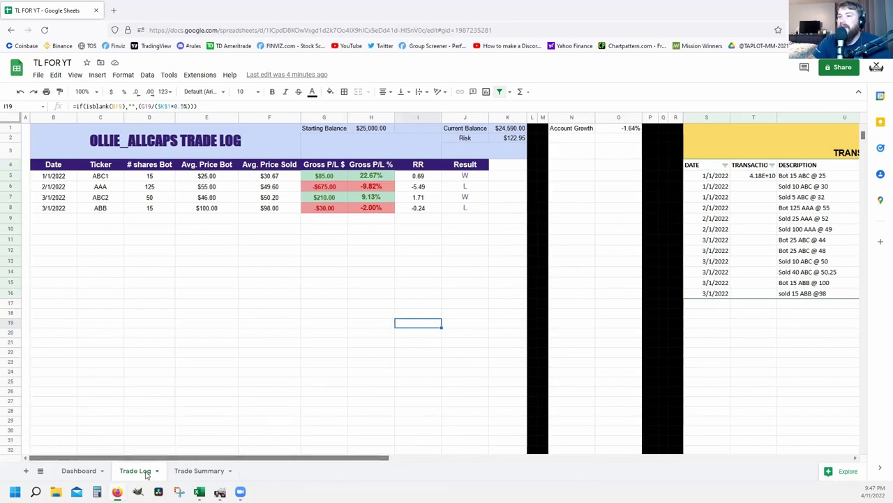
# Review the Dashboard and Trade Summary sheets, then look across the sections of the Trade Log sheet
pyautogui.click(79, 470)
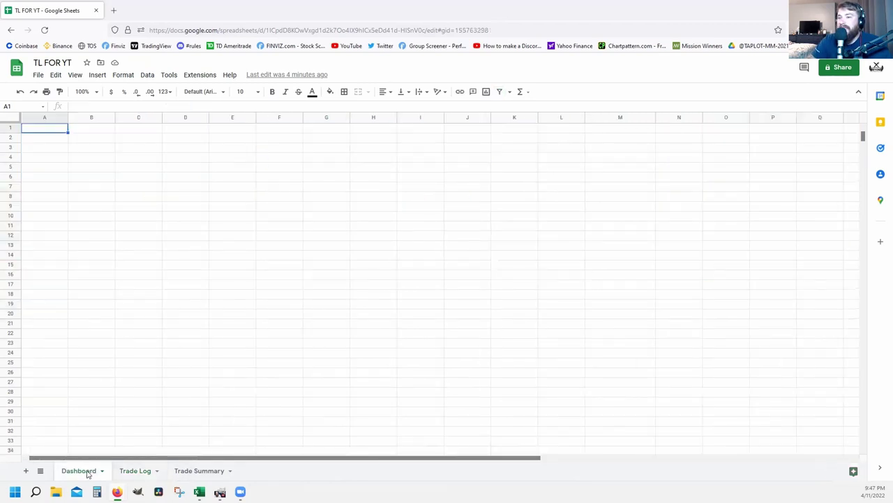
pyautogui.click(135, 473)
pyautogui.click(72, 472)
pyautogui.click(126, 472)
pyautogui.click(197, 475)
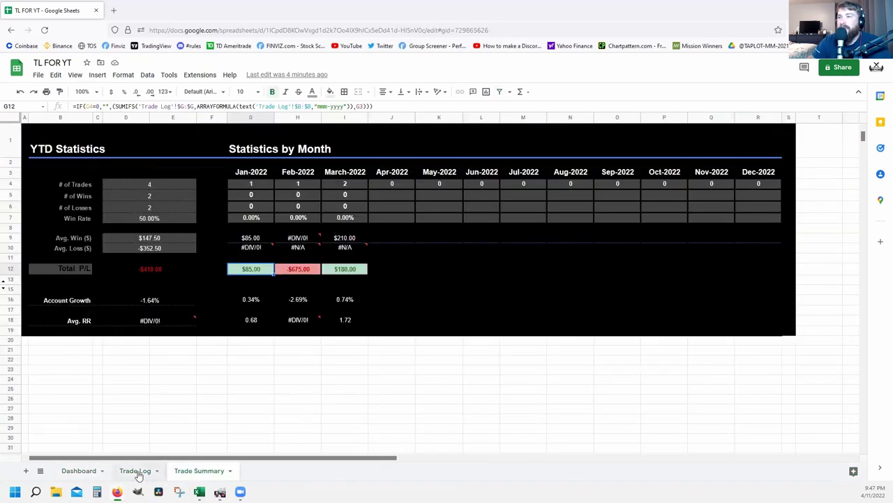
pyautogui.click(127, 473)
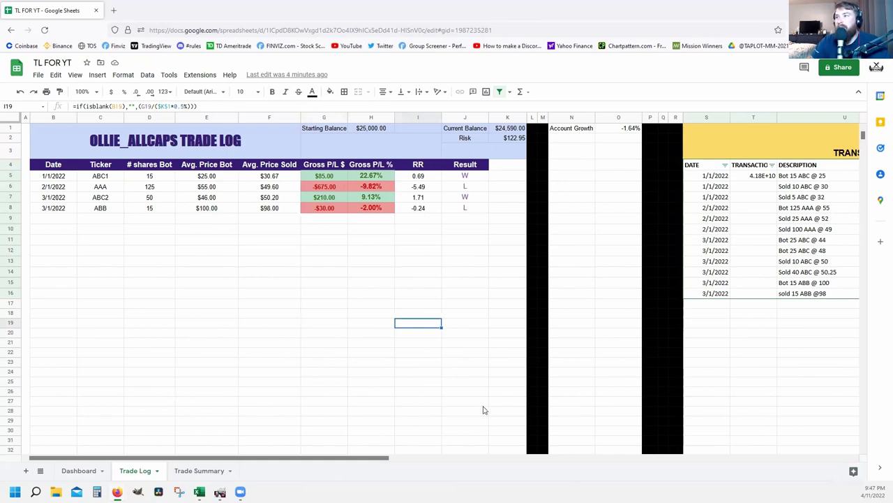
pyautogui.moveTo(371, 461); pyautogui.dragTo(782, 466)
pyautogui.hscroll(-15, 760, 451)
pyautogui.hscroll(-10, 472, 374)
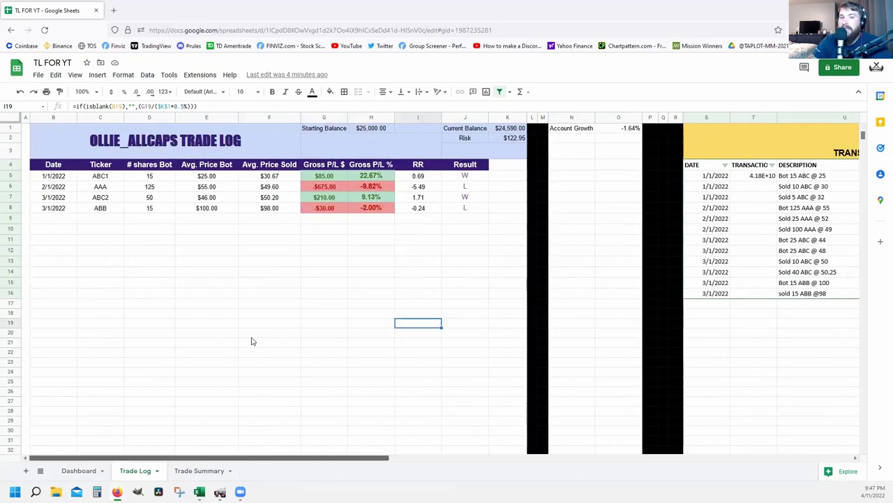